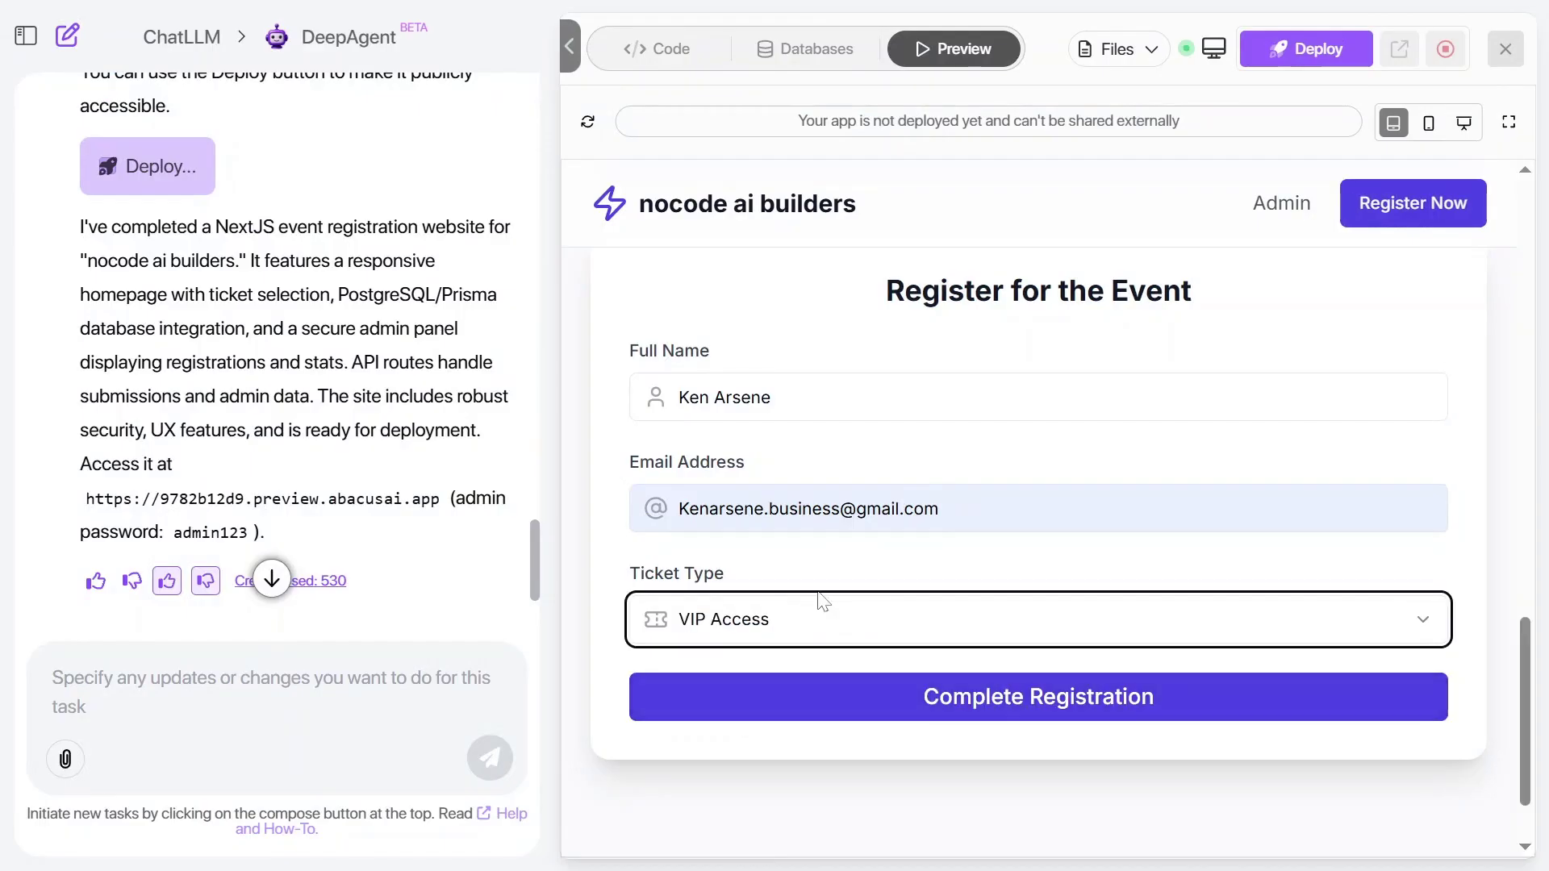
# Submit the VIP Access registration form in the event site preview.
pyautogui.click(944, 696)
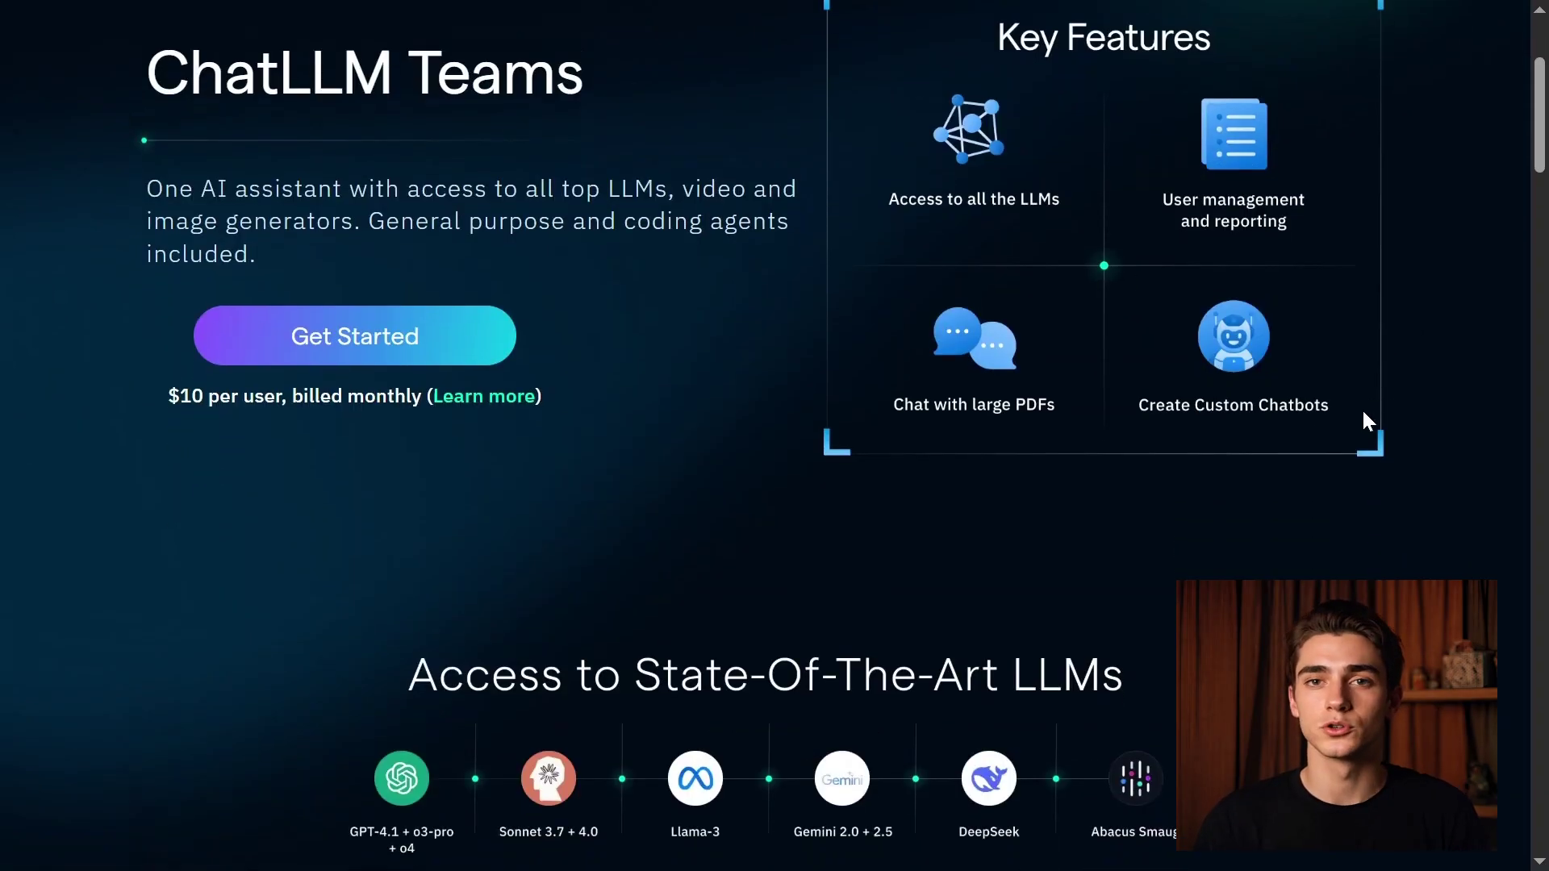
pyautogui.scroll(-2, 1295, 448)
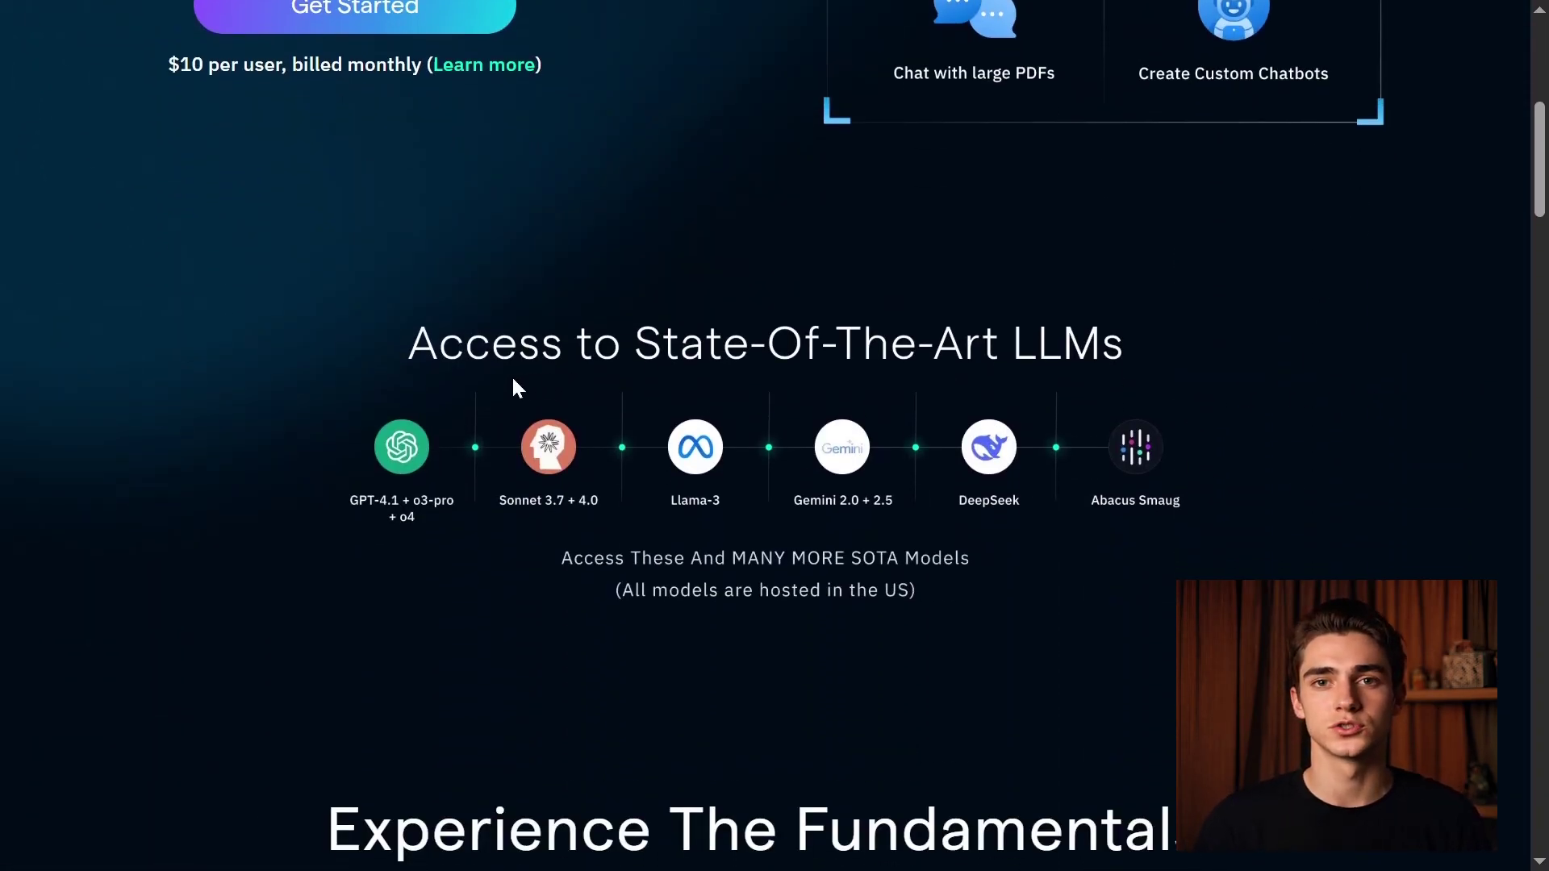
pyautogui.scroll(-1, 703, 473)
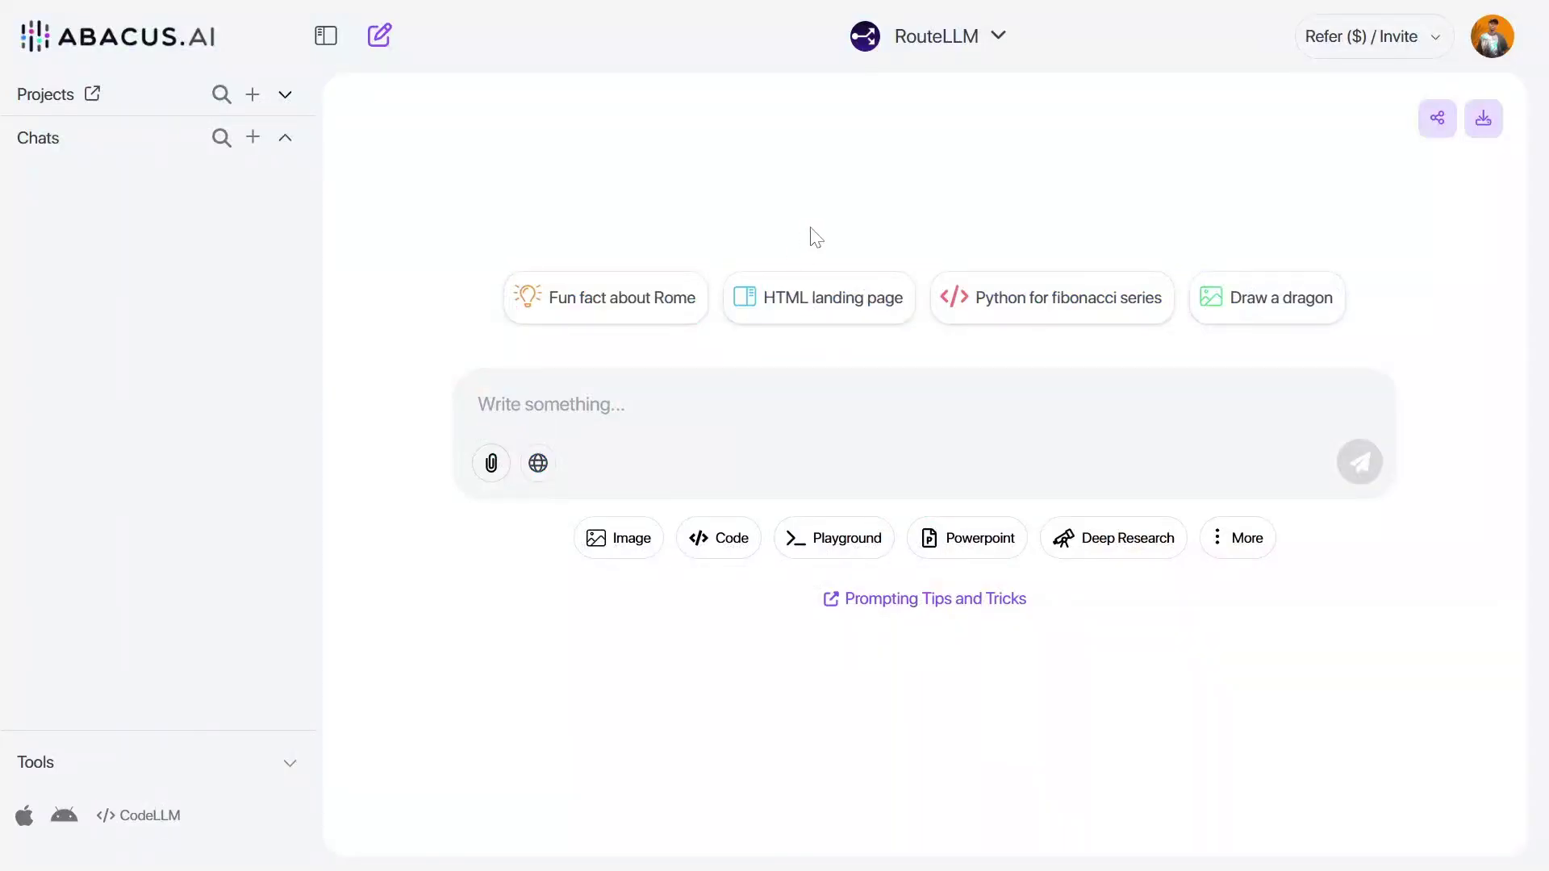
# Show the RouteLLM list of available models and bots.
pyautogui.click(987, 45)
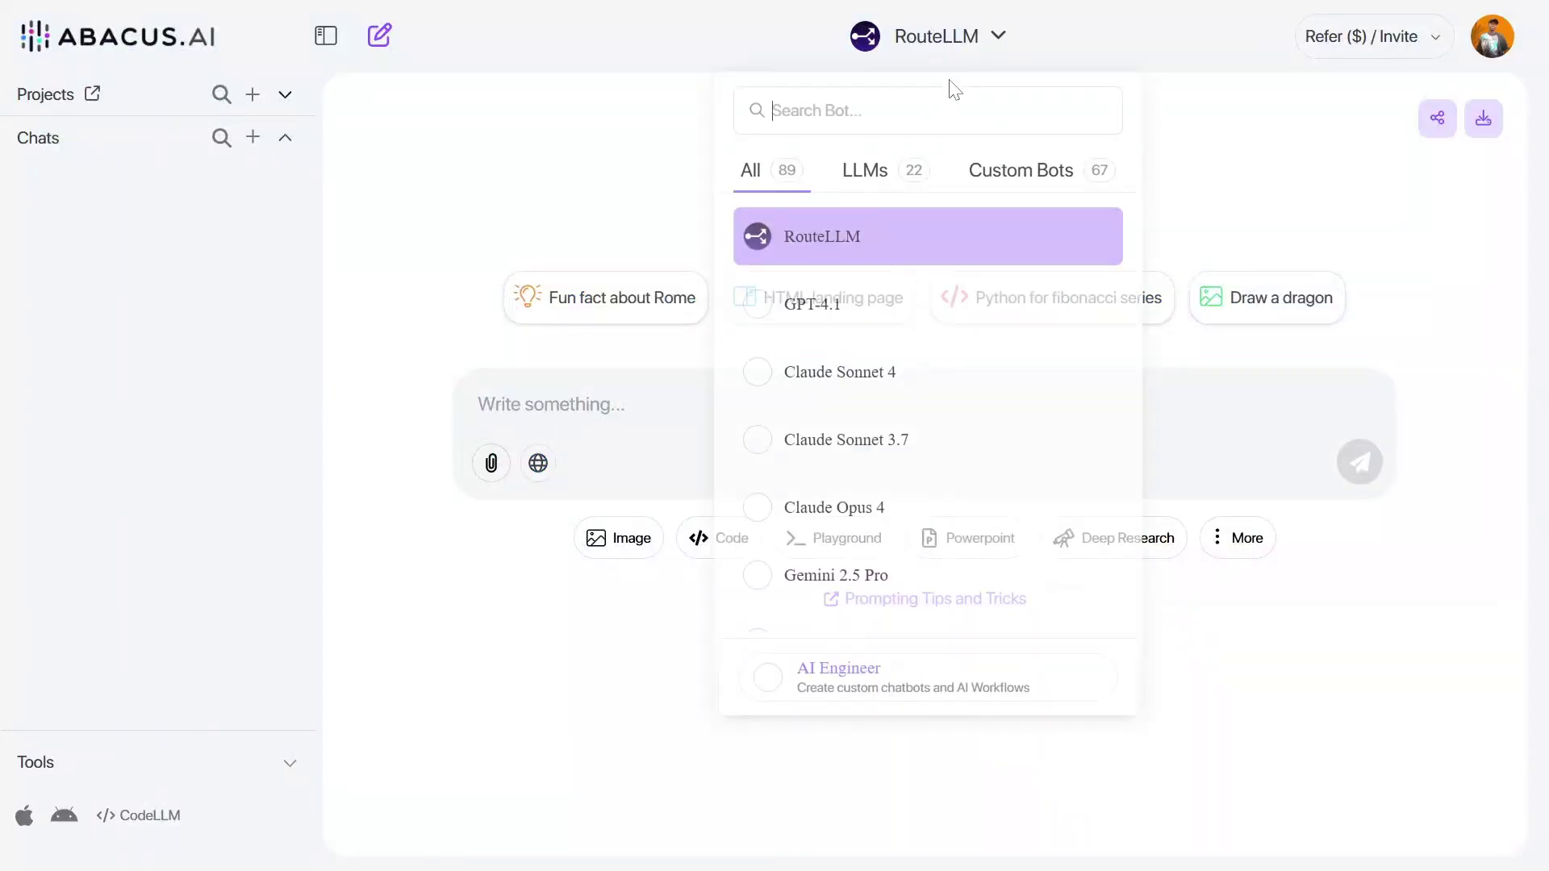
pyautogui.scroll(-2, 841, 326)
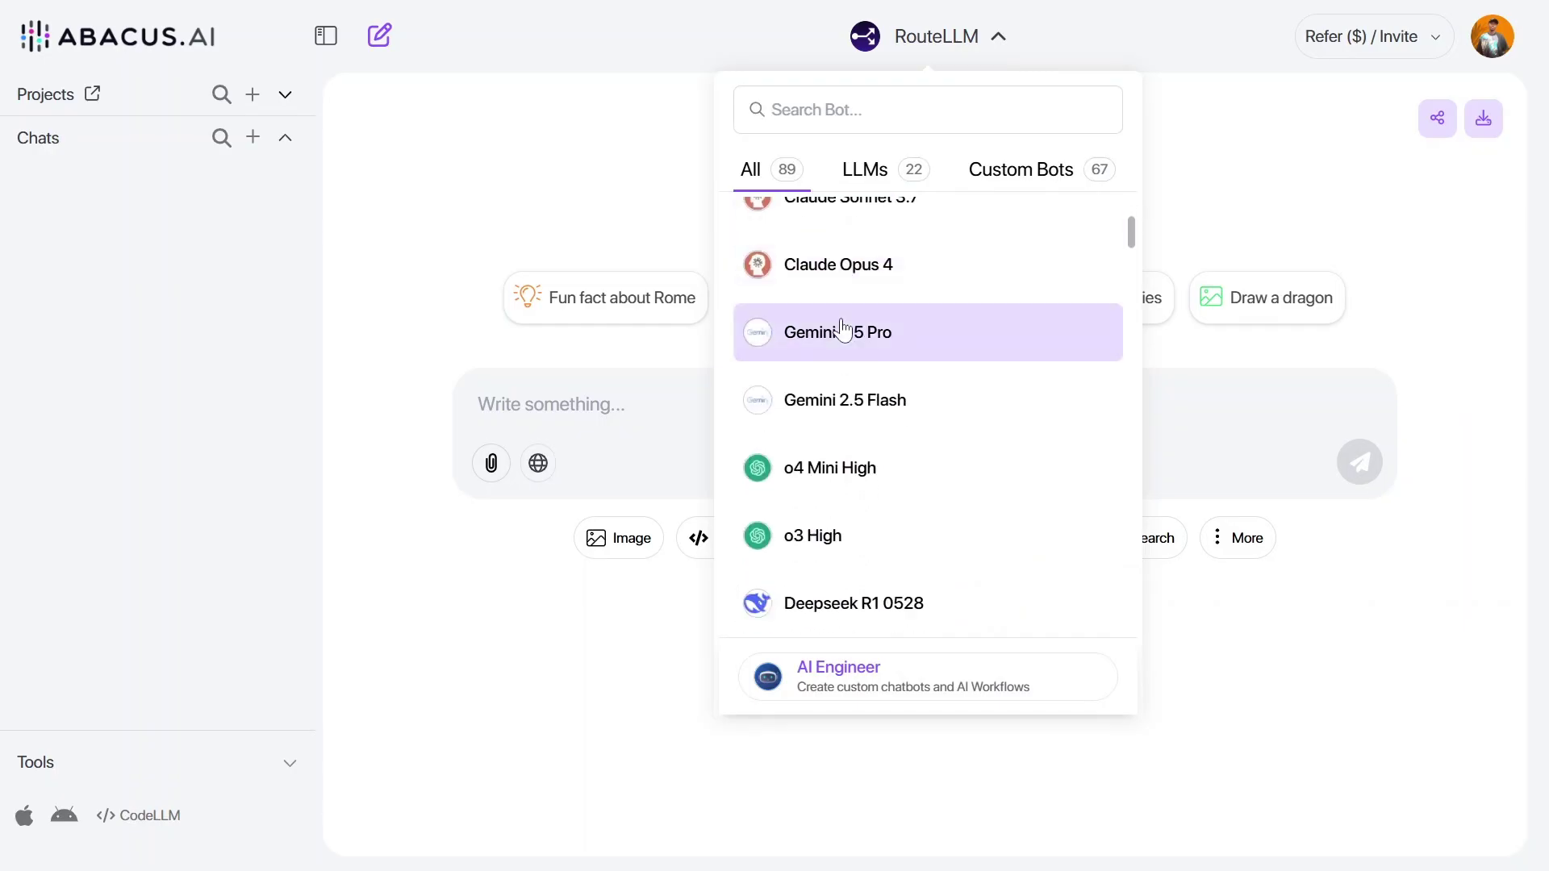
pyautogui.scroll(-2, 841, 336)
pyautogui.scroll(4, 848, 336)
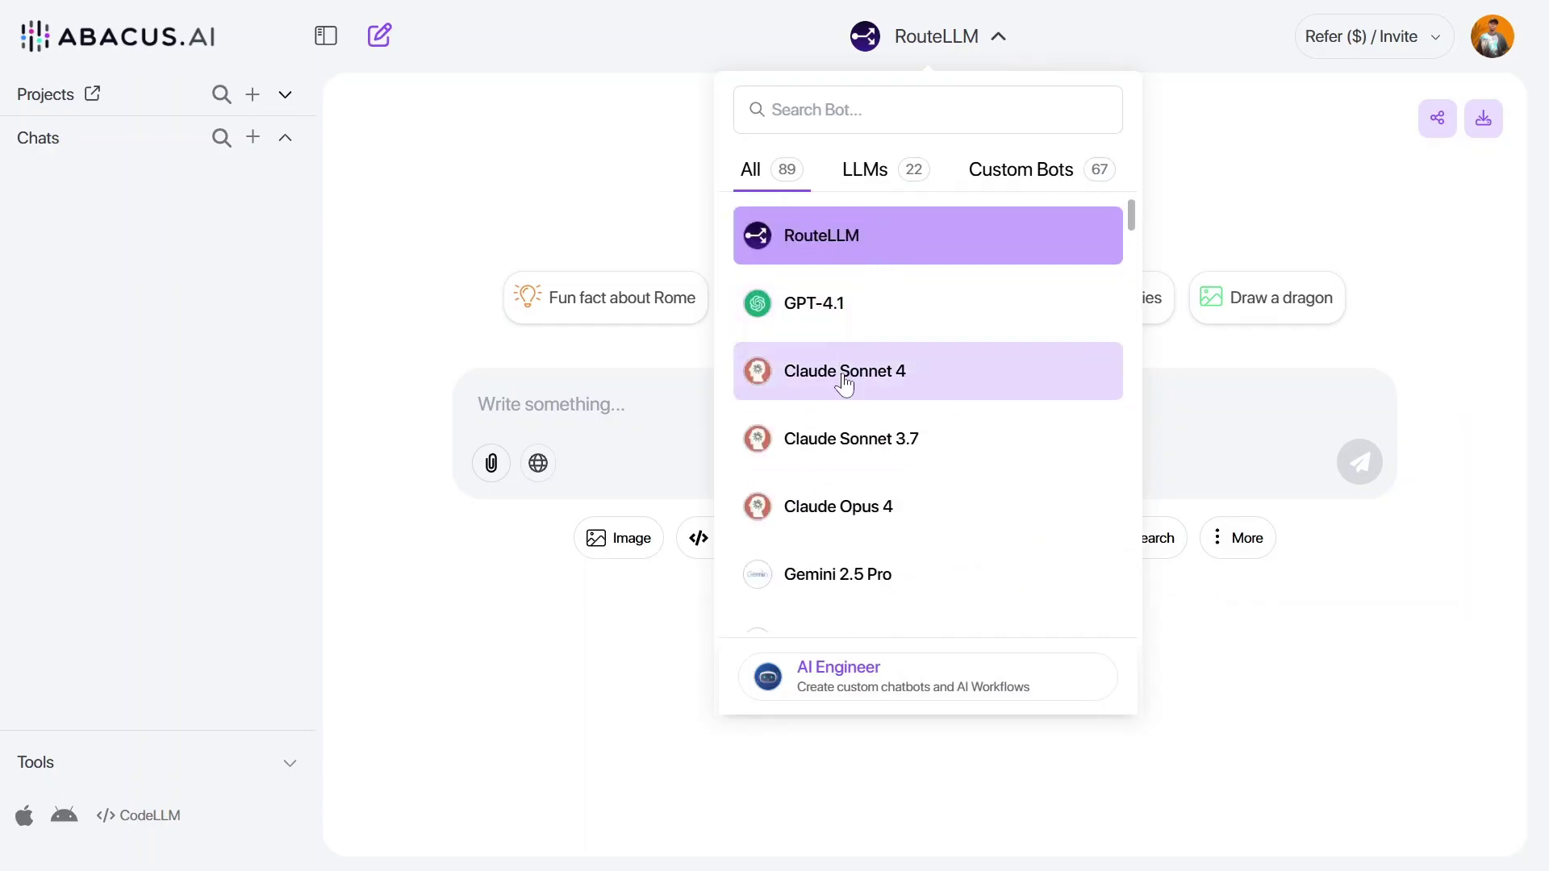
pyautogui.scroll(-1, 882, 384)
pyautogui.scroll(-2, 878, 388)
pyautogui.scroll(-2, 860, 385)
pyautogui.scroll(-2, 860, 385)
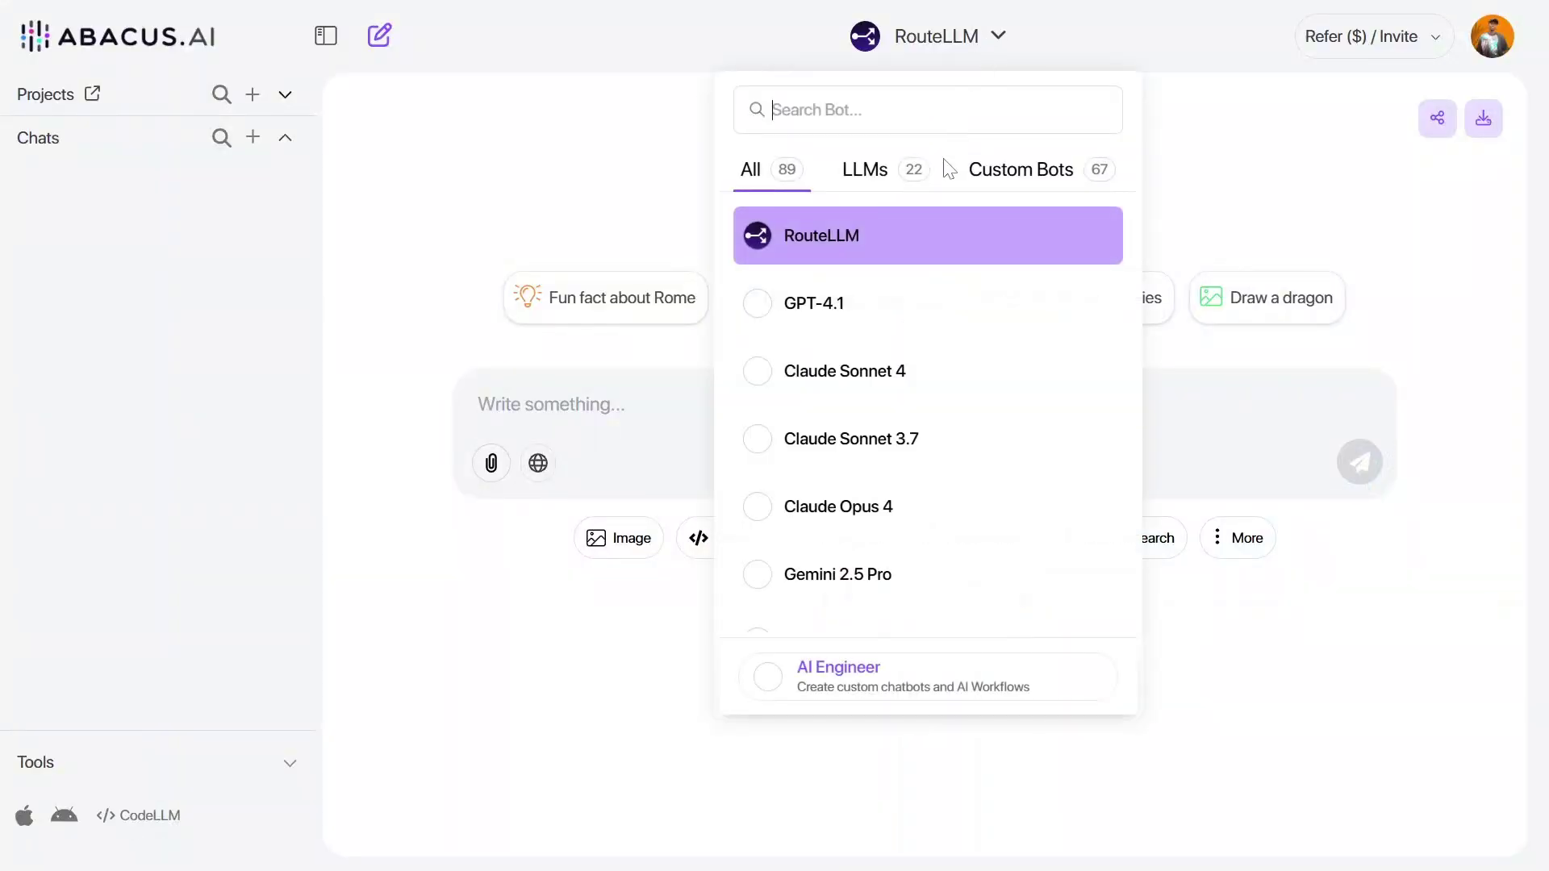
pyautogui.scroll(-2, 843, 312)
pyautogui.scroll(-2, 839, 327)
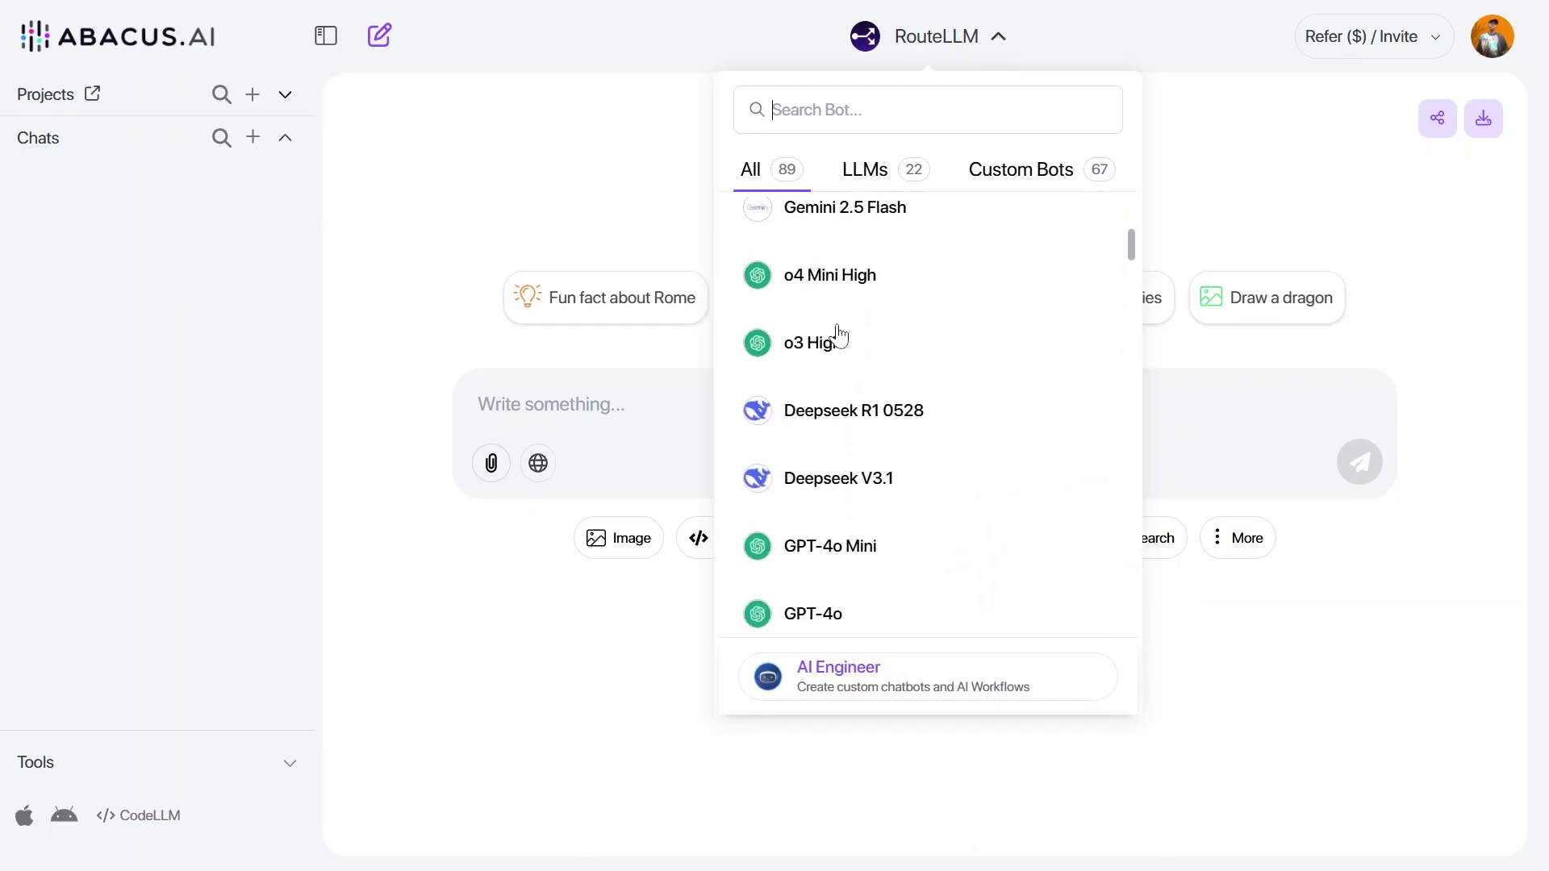
pyautogui.scroll(5, 840, 336)
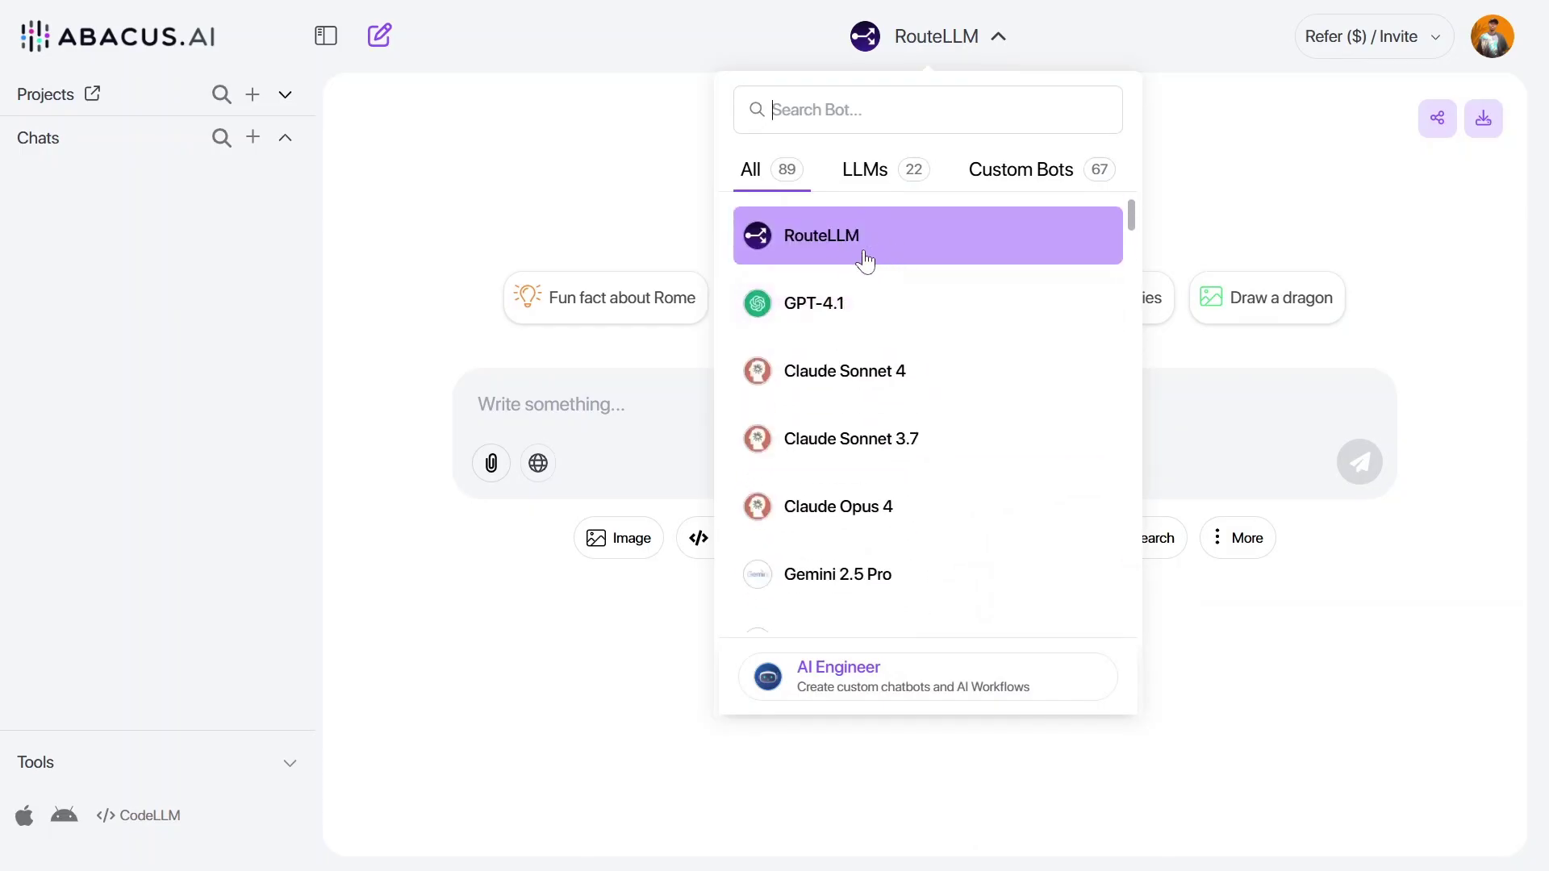
pyautogui.scroll(-1, 854, 373)
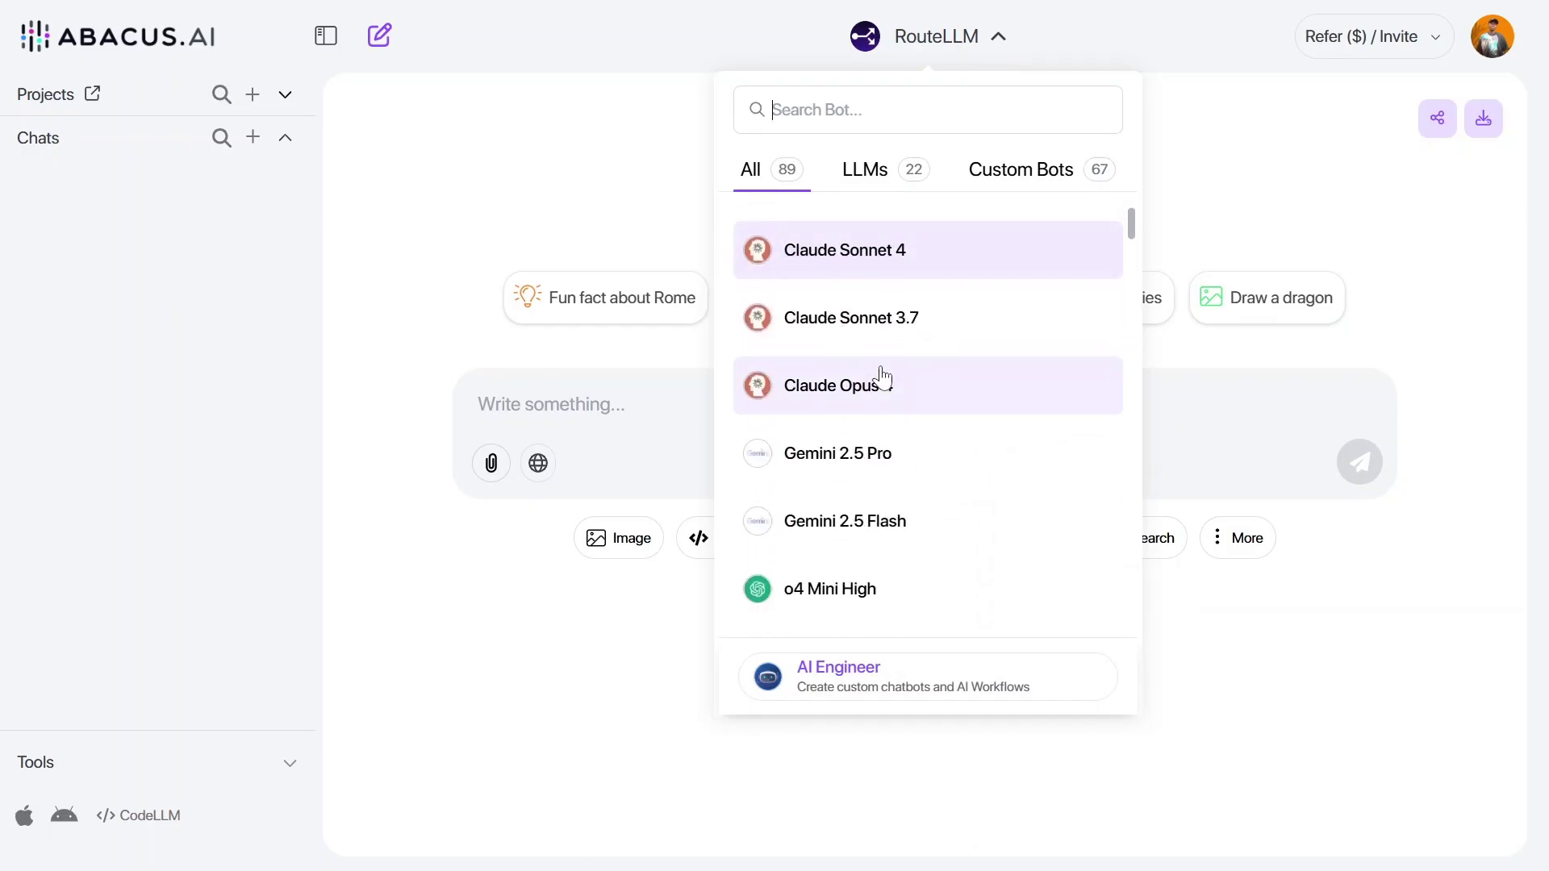
pyautogui.scroll(-2, 881, 378)
pyautogui.scroll(-1, 853, 388)
pyautogui.scroll(-2, 885, 360)
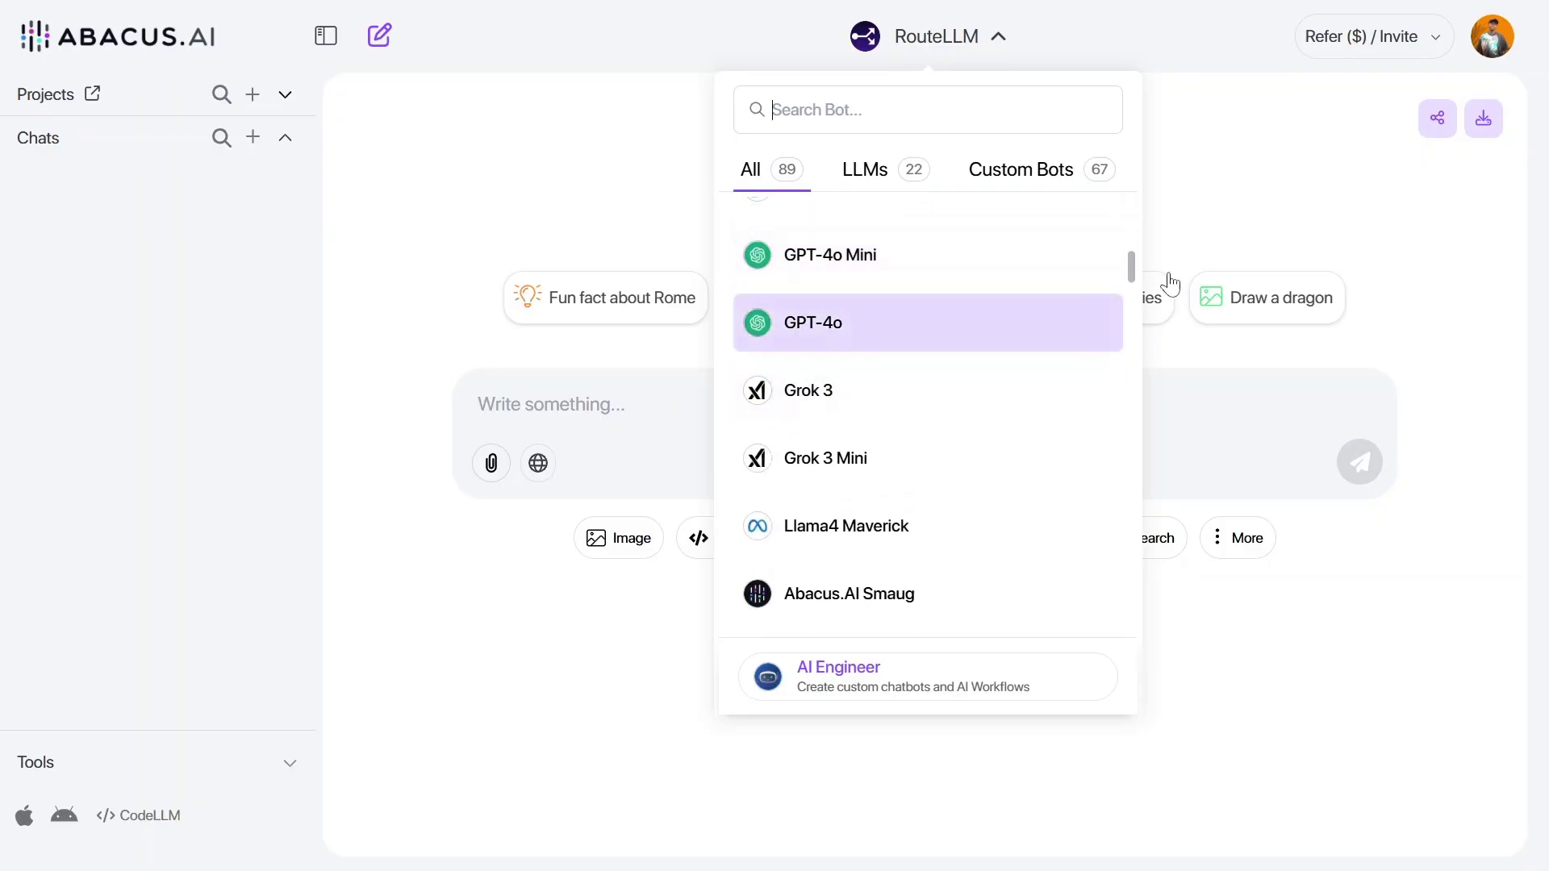
# Step the feature showcase through the video generation, CodeLLM and AppLLM slides.
pyautogui.click(1281, 249)
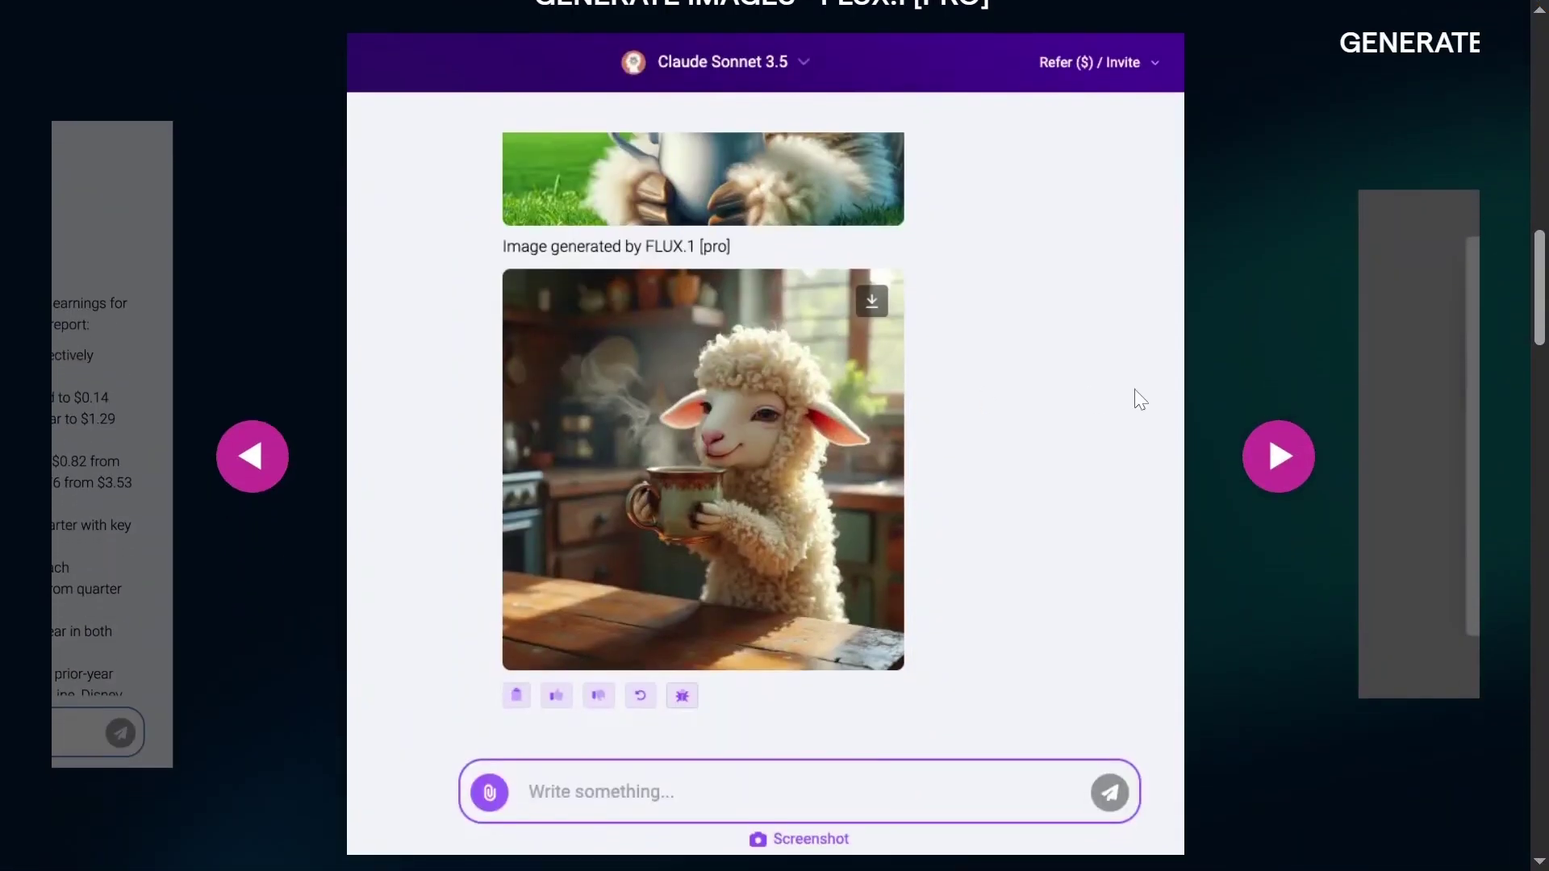
pyautogui.click(1279, 474)
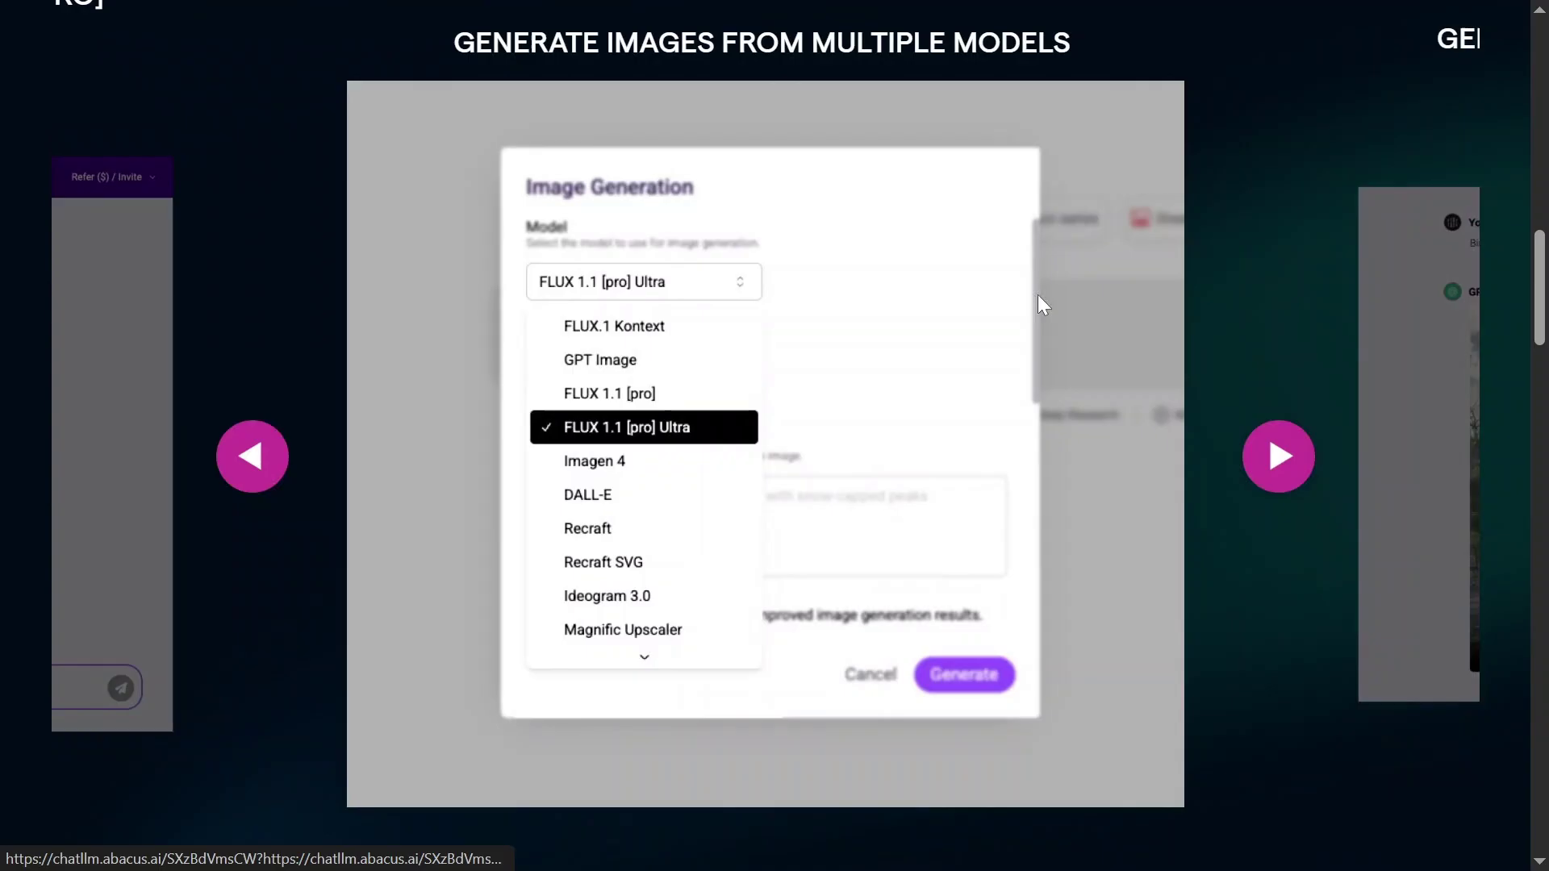
pyautogui.scroll(1, 1019, 339)
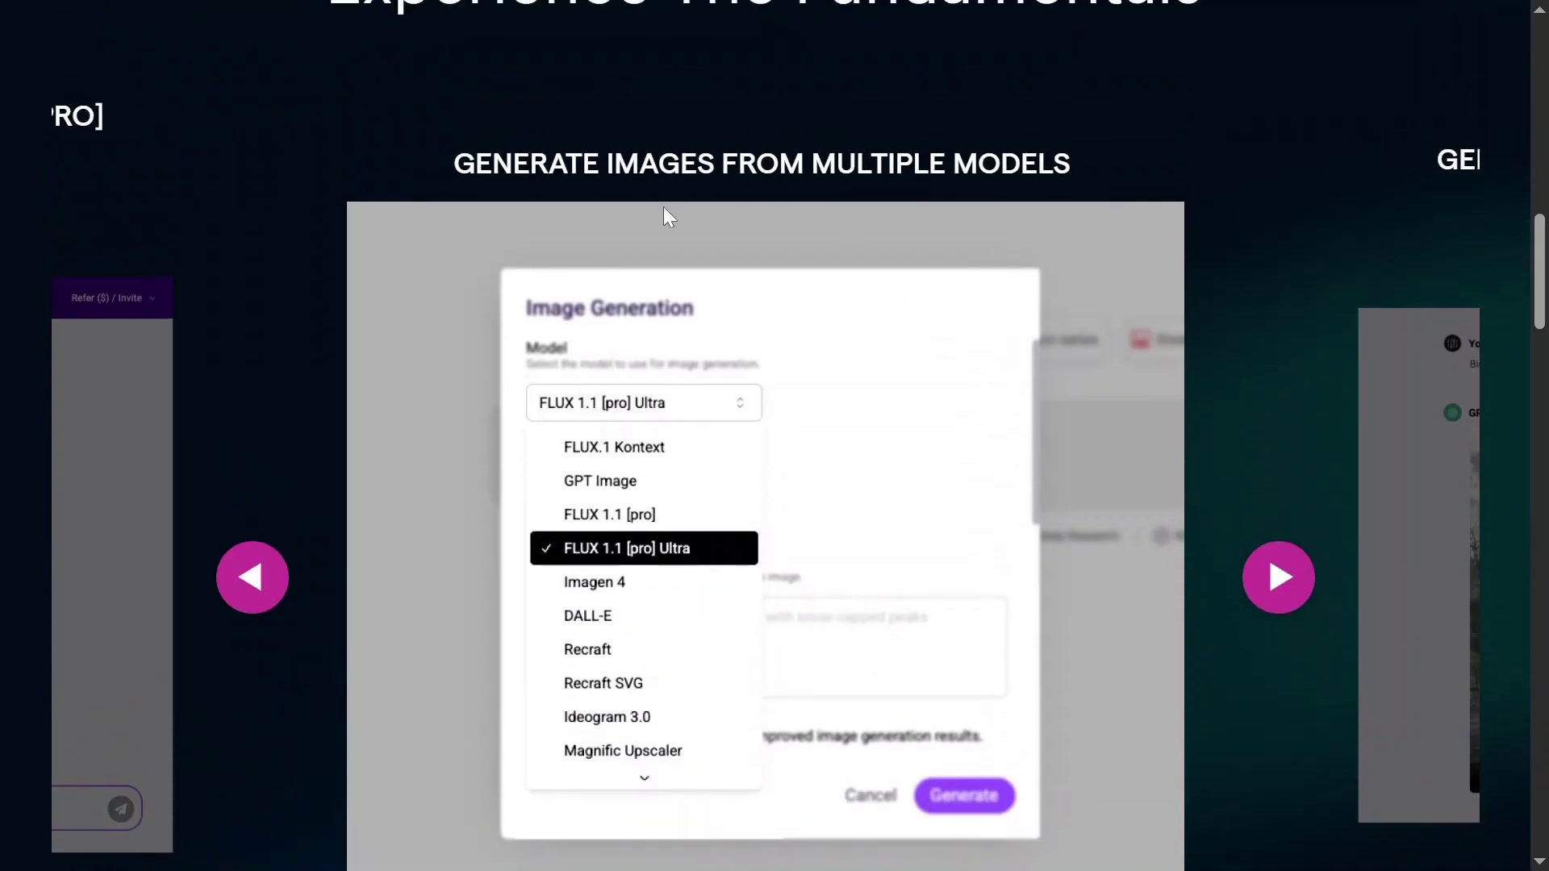
pyautogui.scroll(-1, 934, 150)
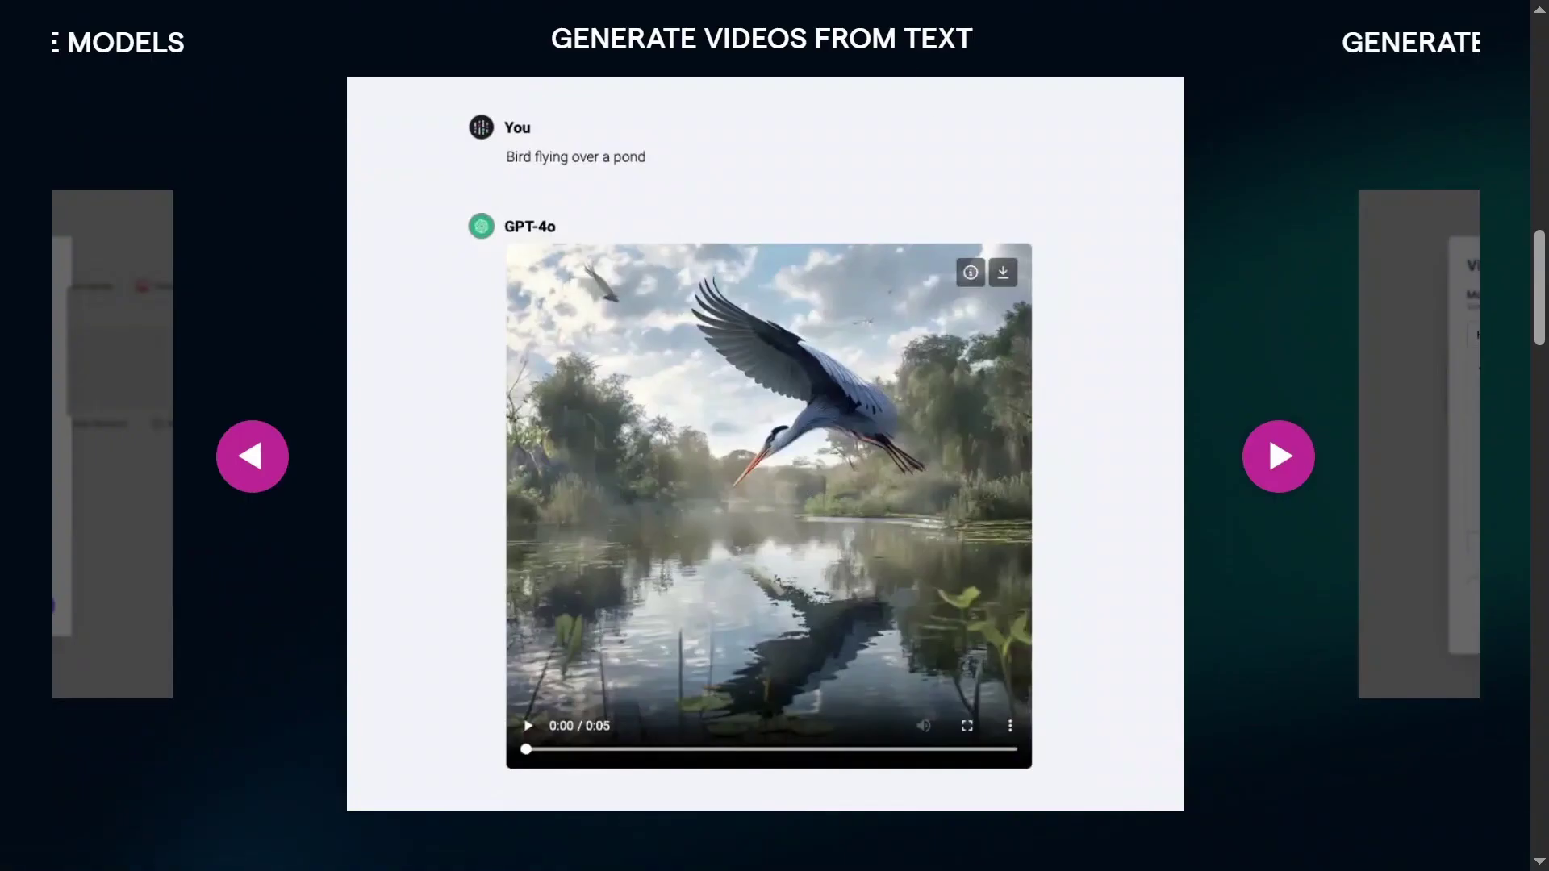
pyautogui.click(1268, 461)
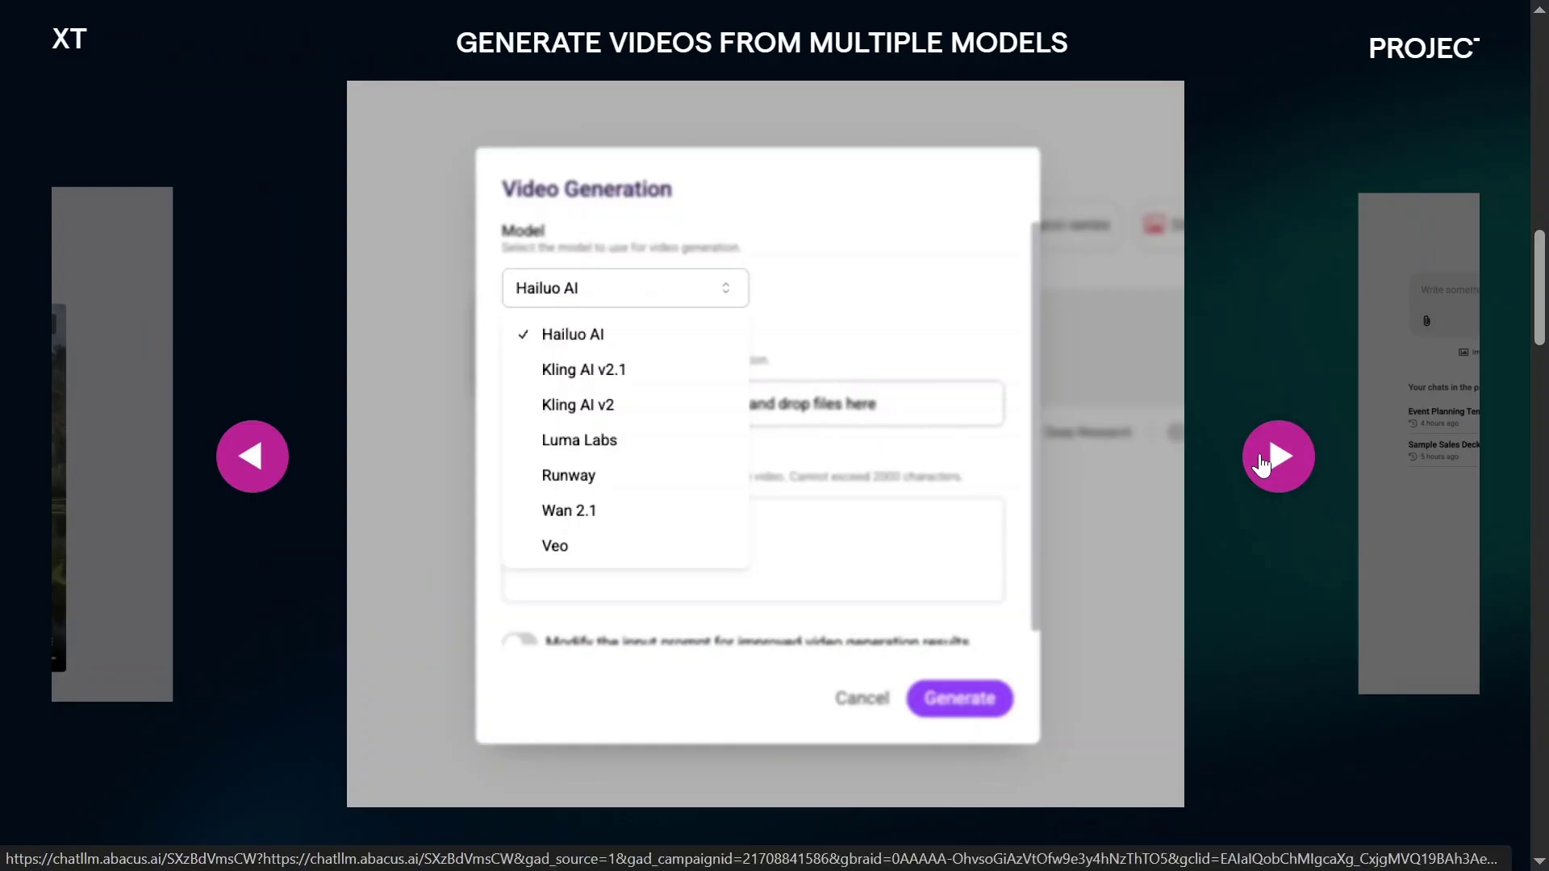
pyautogui.click(1261, 463)
pyautogui.scroll(1, 1162, 485)
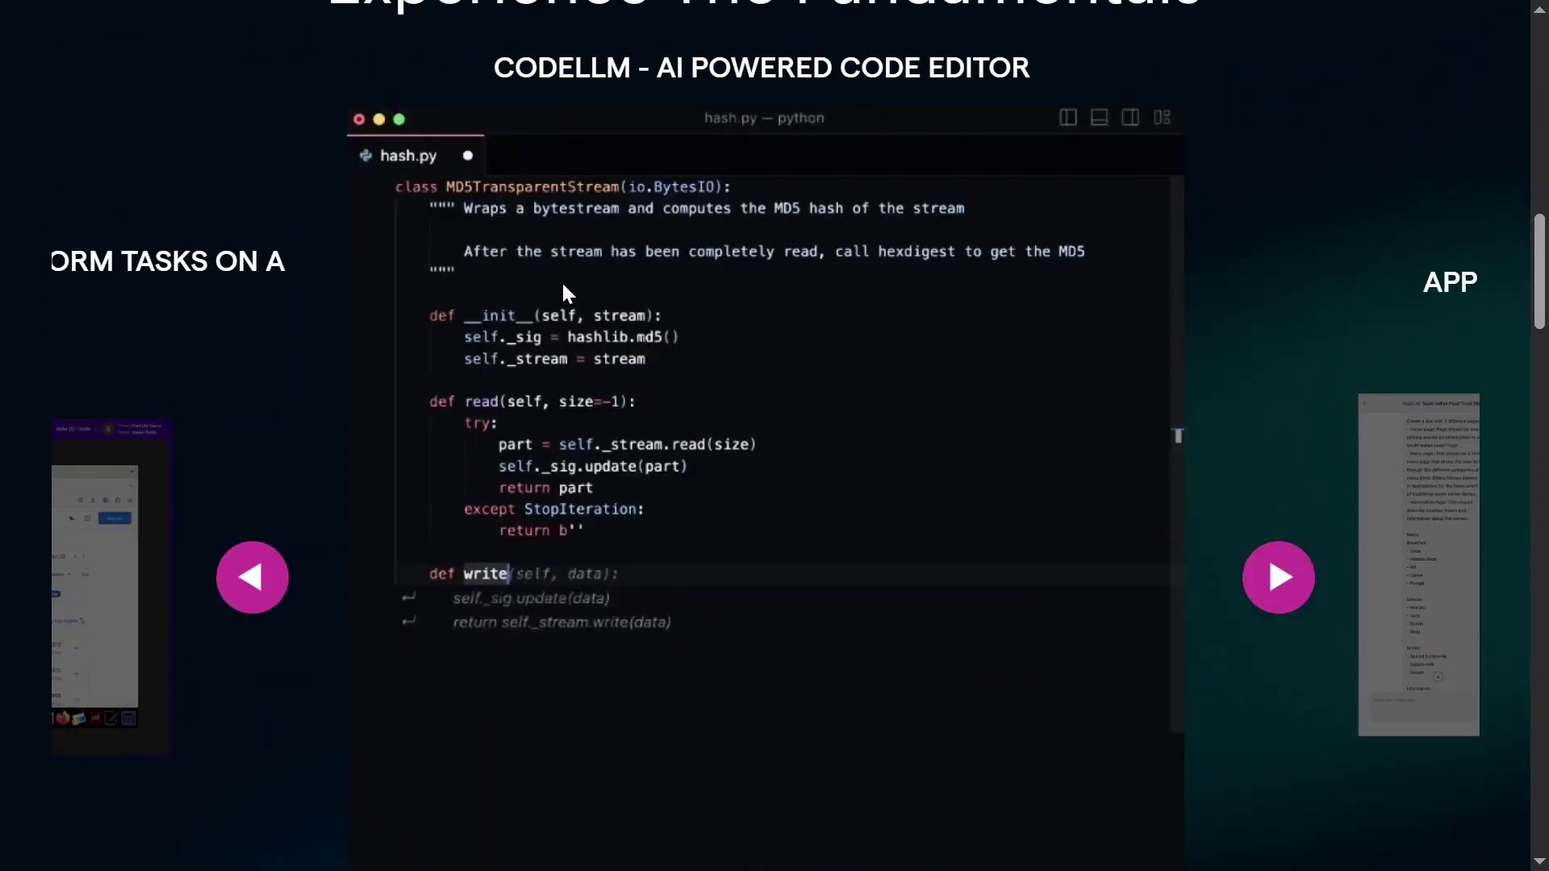
pyautogui.click(1278, 581)
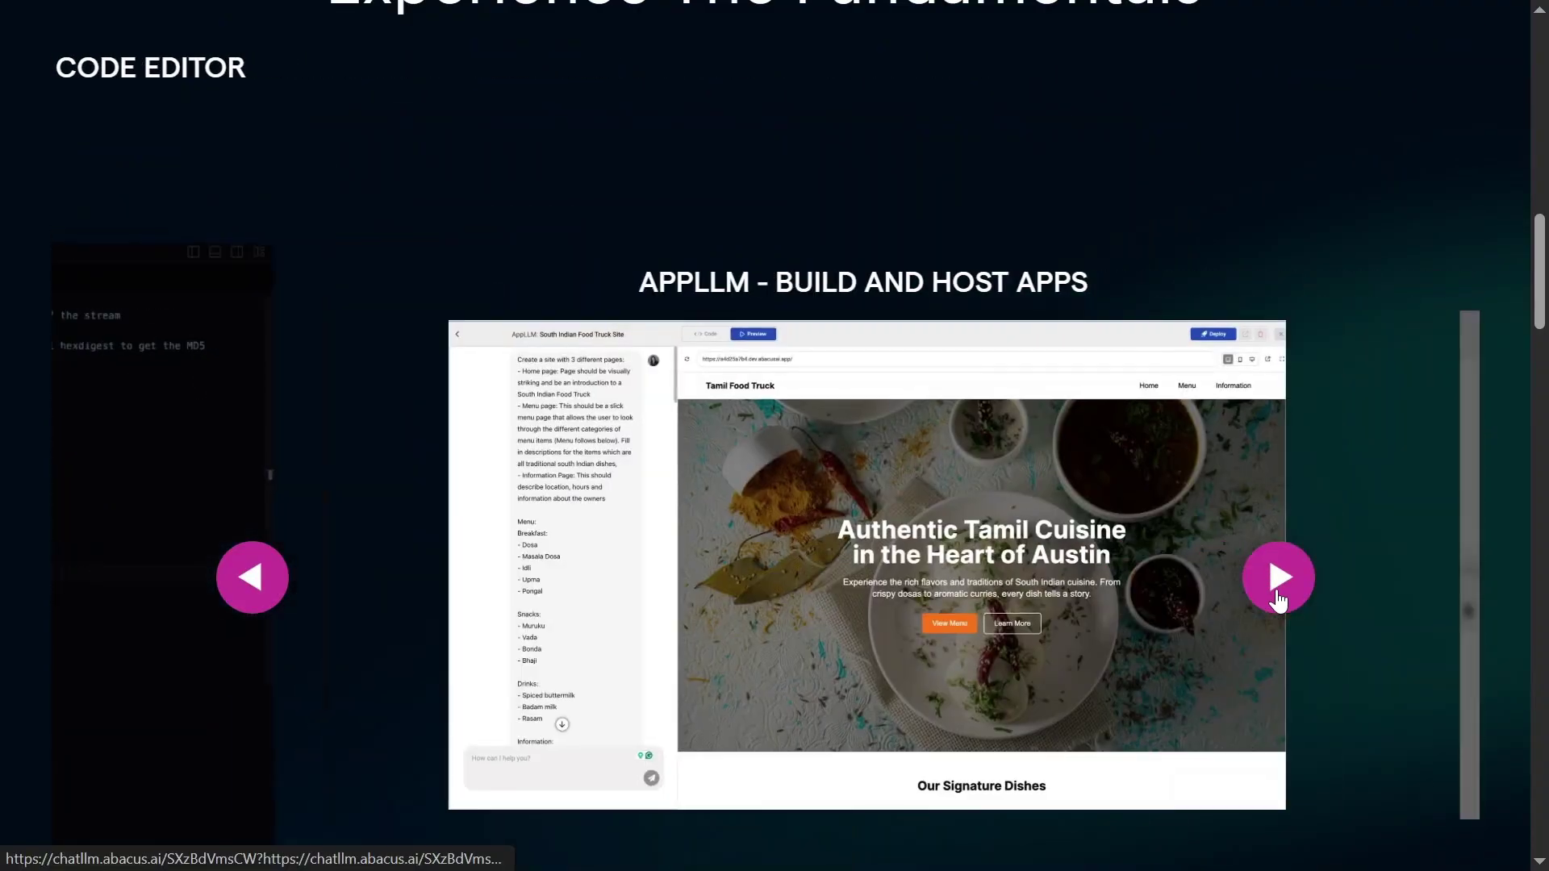
pyautogui.scroll(-1, 1278, 593)
pyautogui.click(1281, 461)
pyautogui.click(1281, 460)
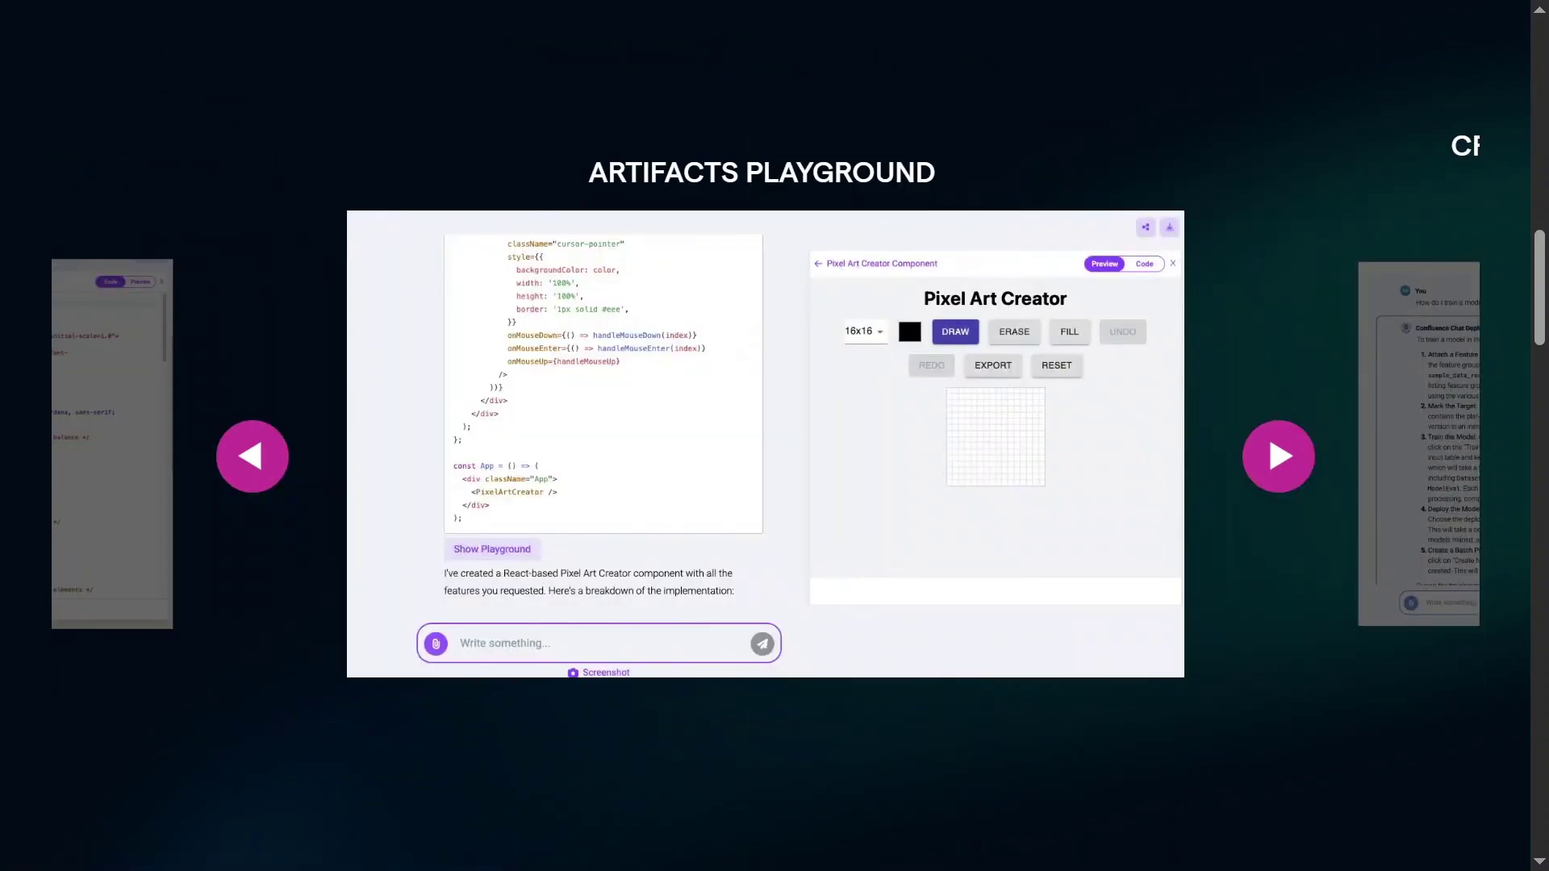
# Continue past Artifacts Playground and AI workflows to the iOS and Android voice mode slide.
pyautogui.moveTo(584, 171); pyautogui.dragTo(954, 165)
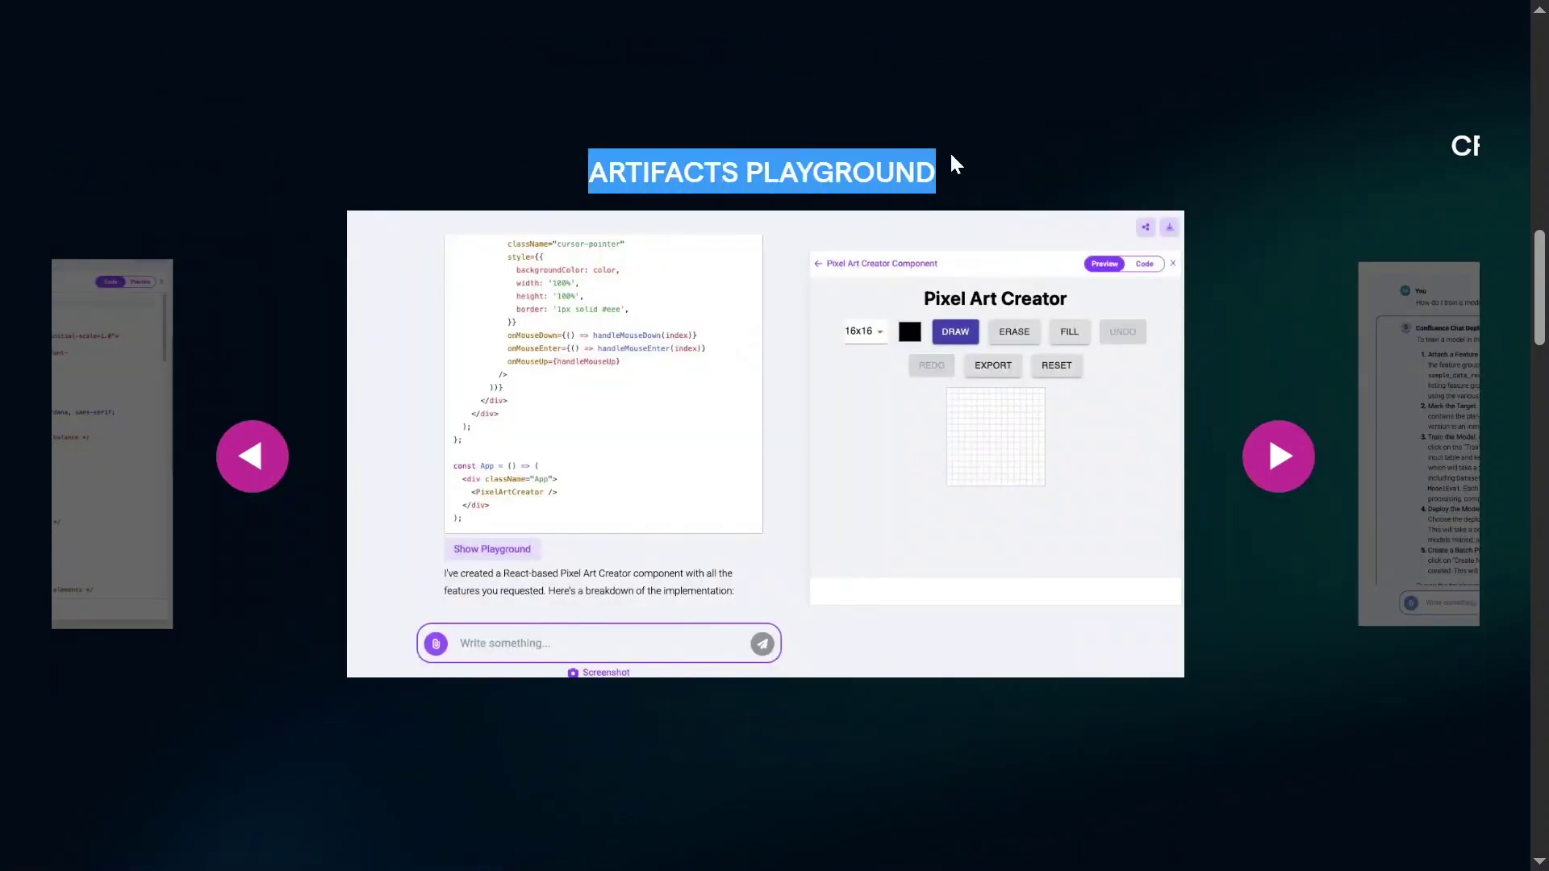
pyautogui.click(1290, 467)
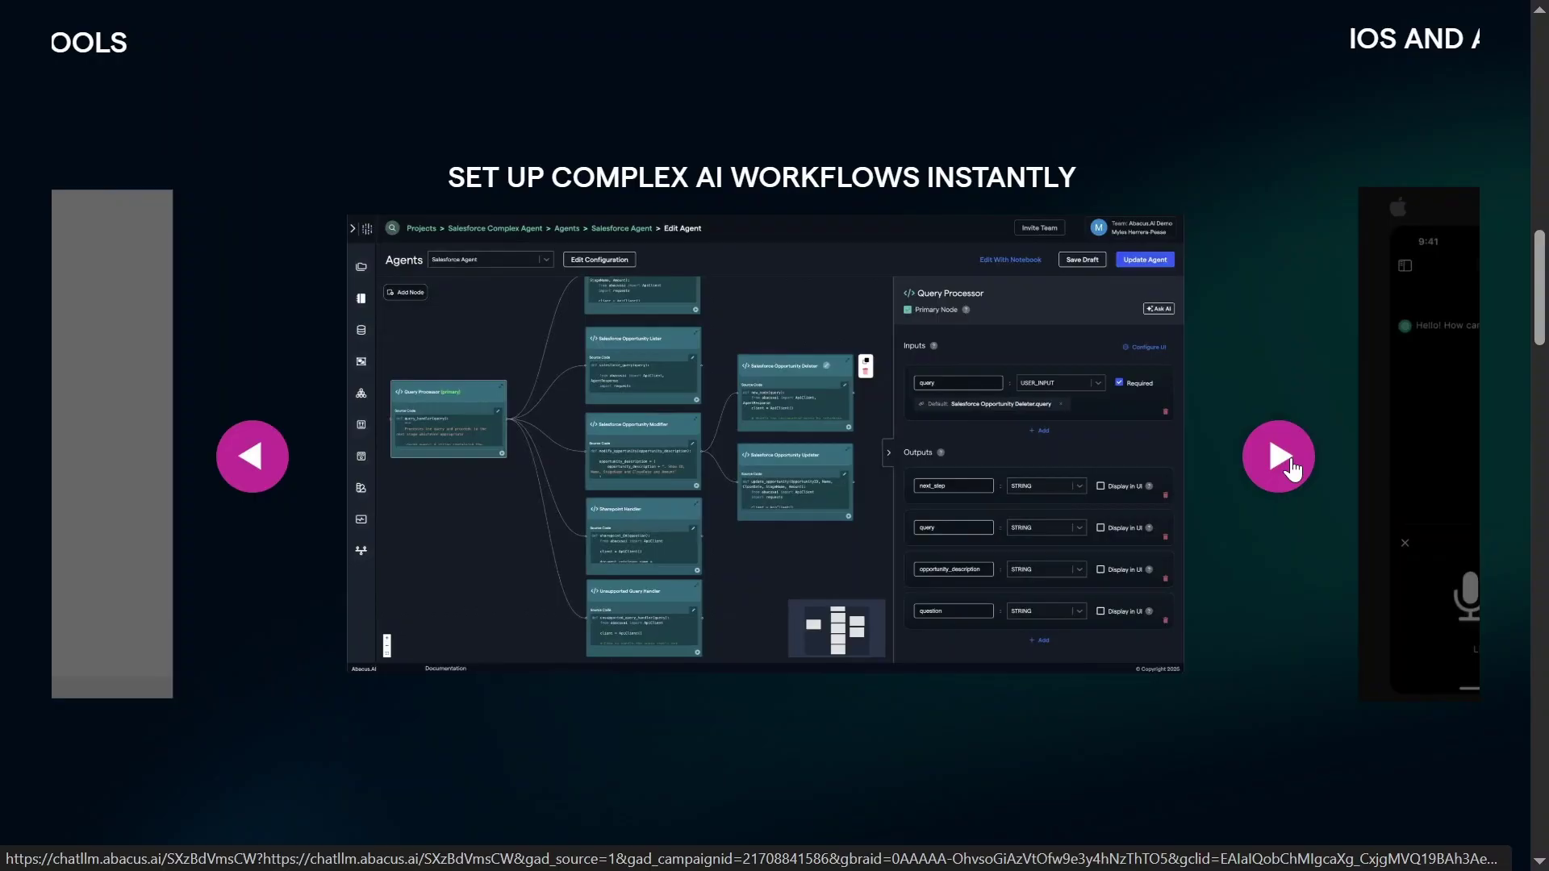
pyautogui.click(1290, 467)
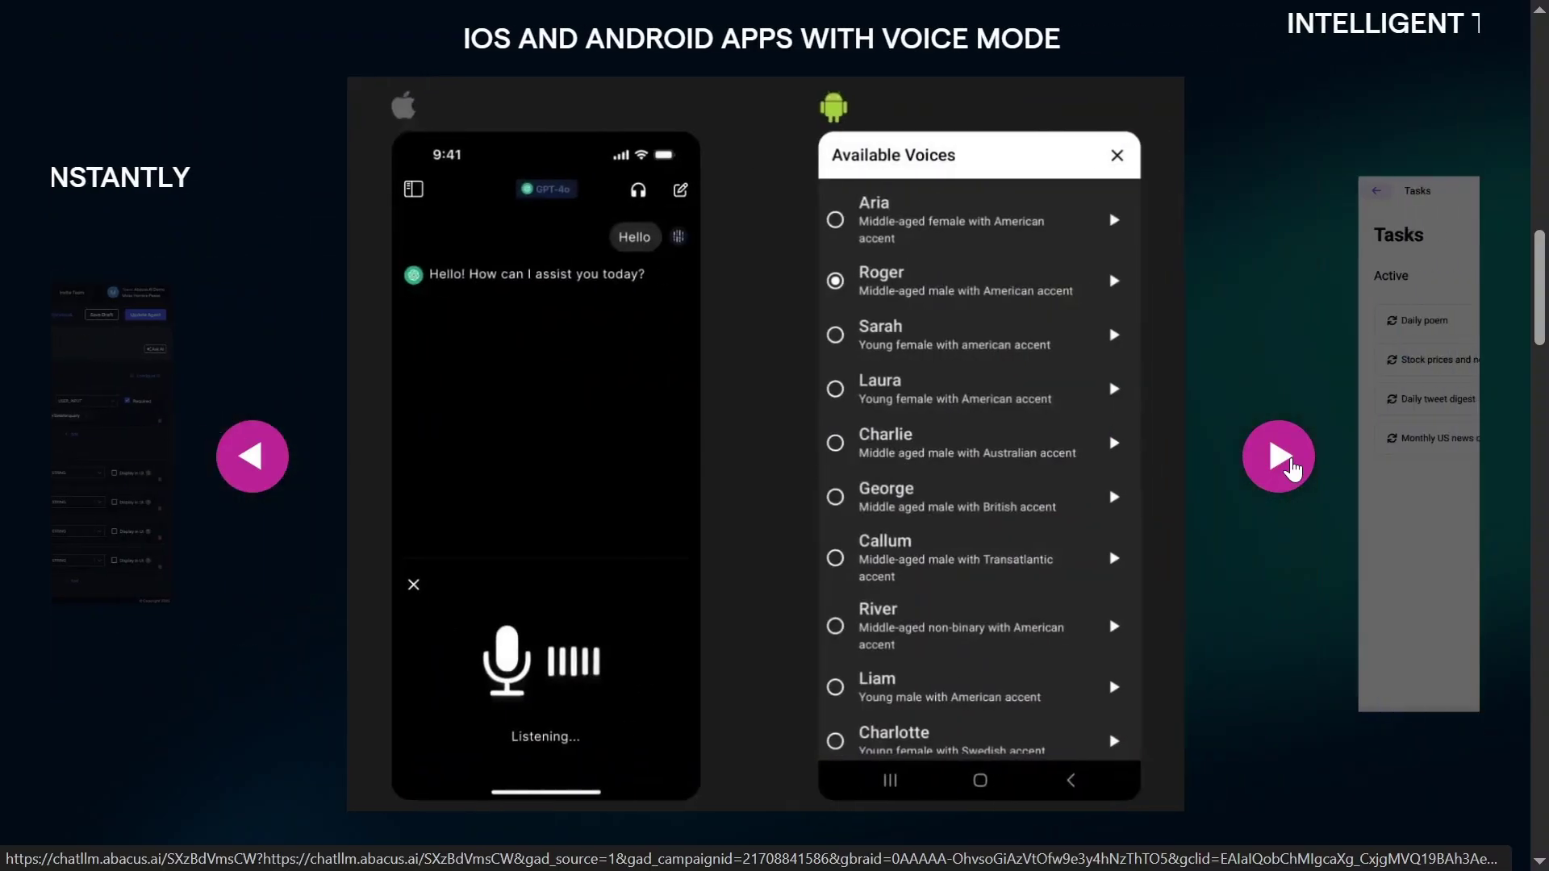
pyautogui.moveTo(436, 48); pyautogui.dragTo(1073, 62)
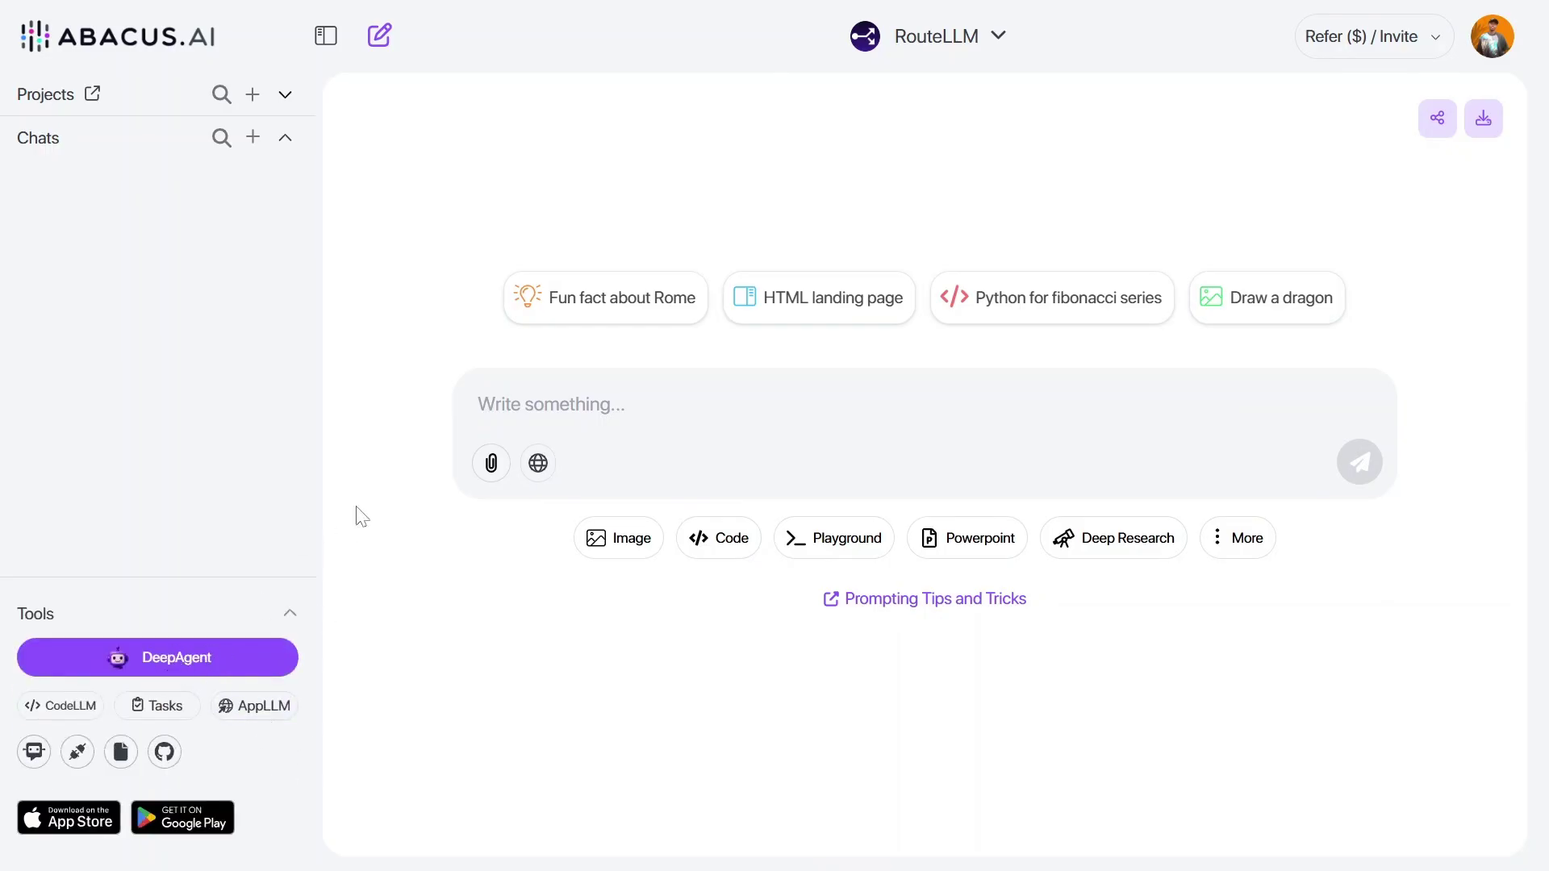
# Switch to DeepAgent, dismiss its welcome message and hide the task list.
pyautogui.click(157, 658)
pyautogui.click(804, 598)
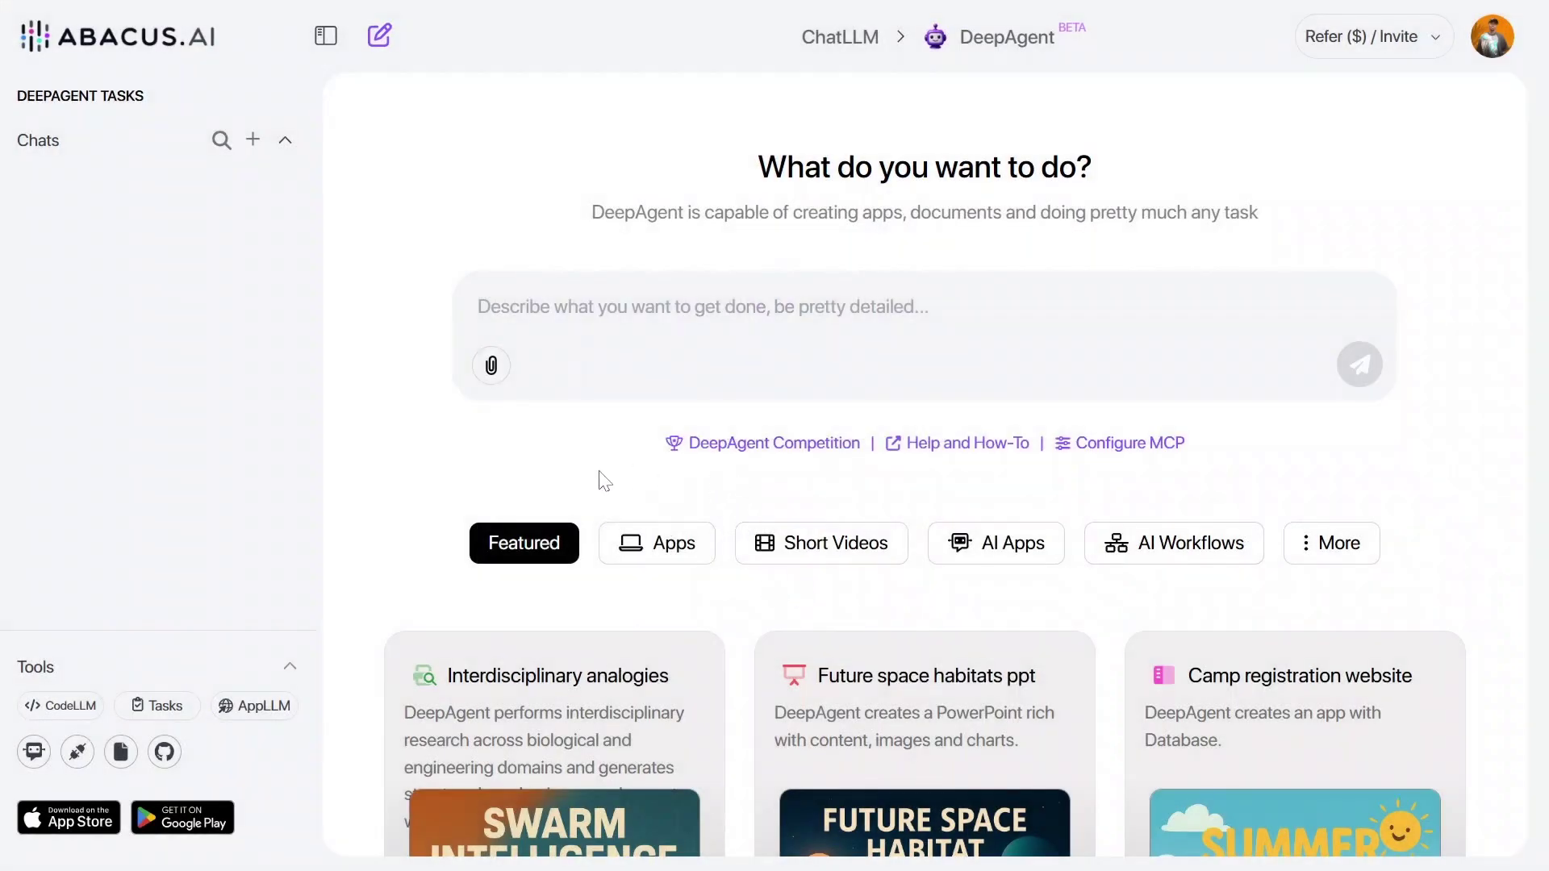
pyautogui.click(326, 41)
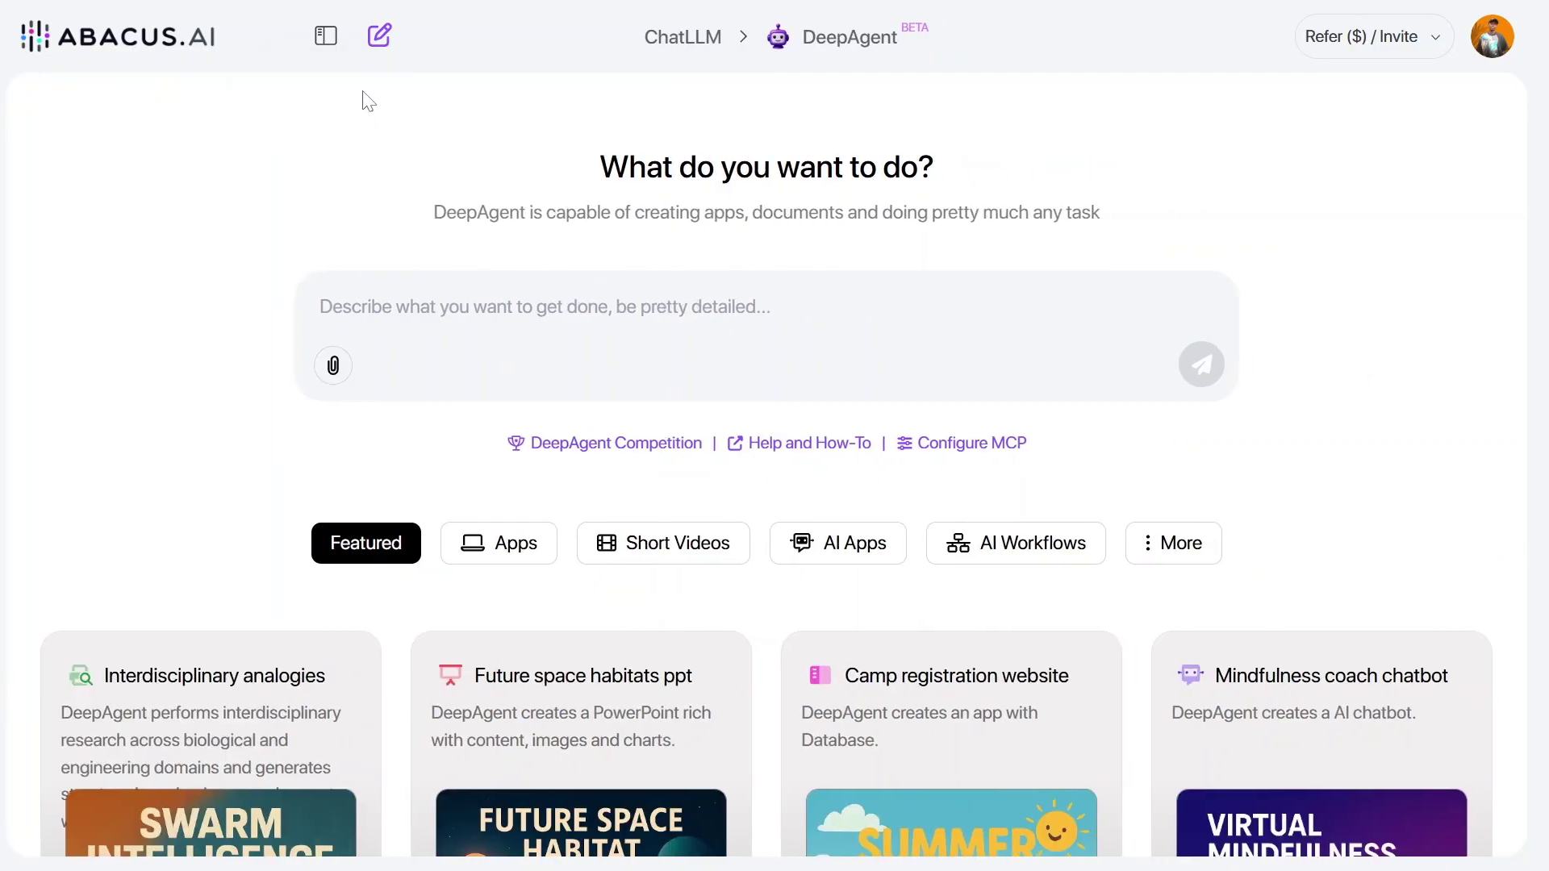
pyautogui.scroll(-4, 371, 495)
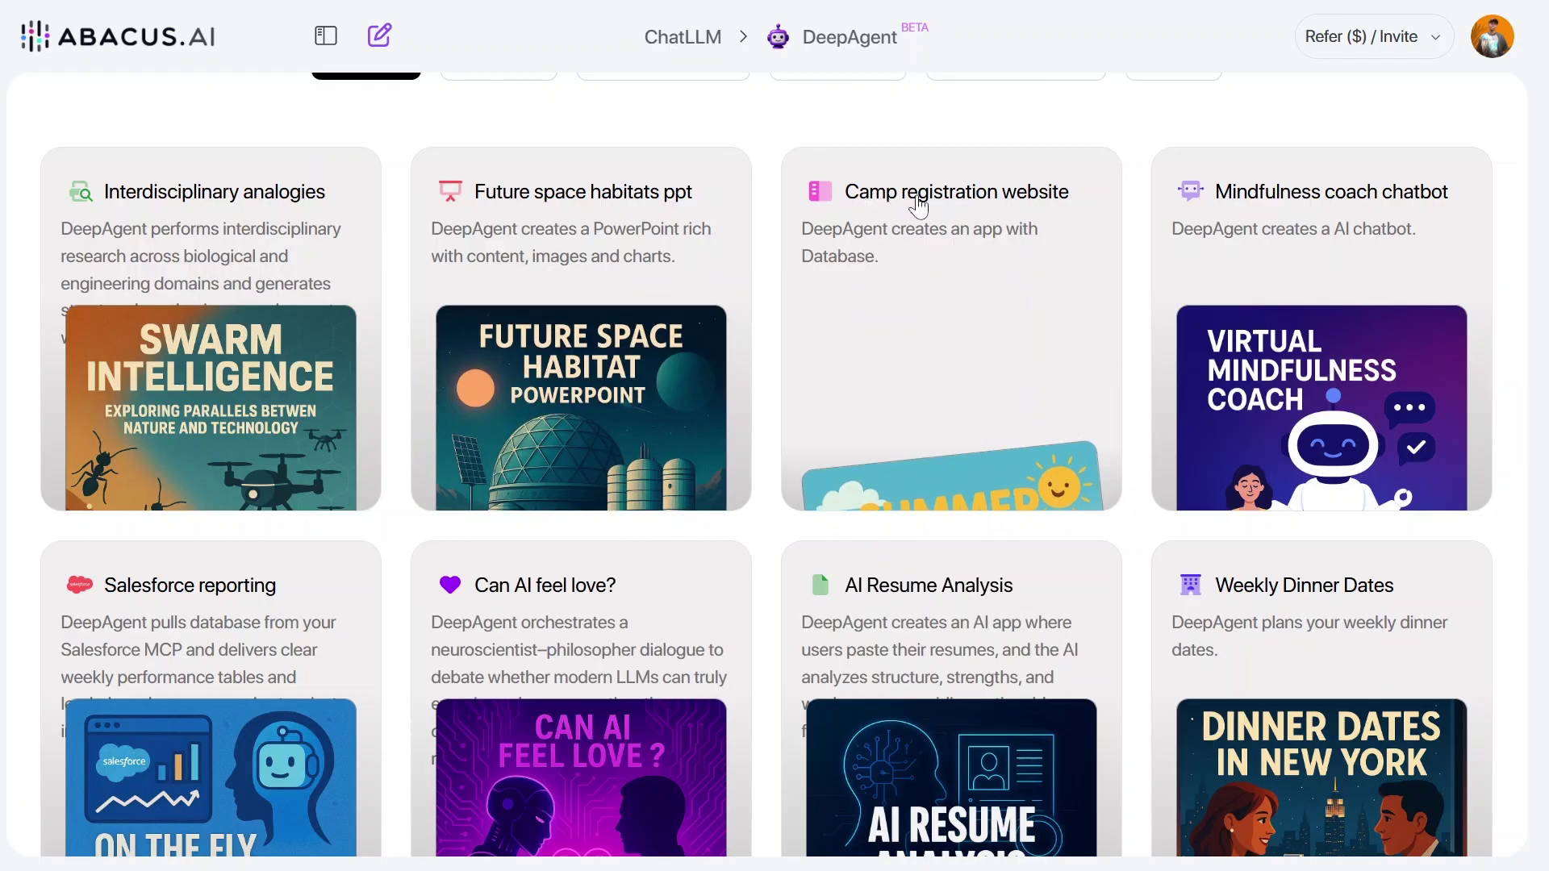
pyautogui.scroll(-2, 1485, 317)
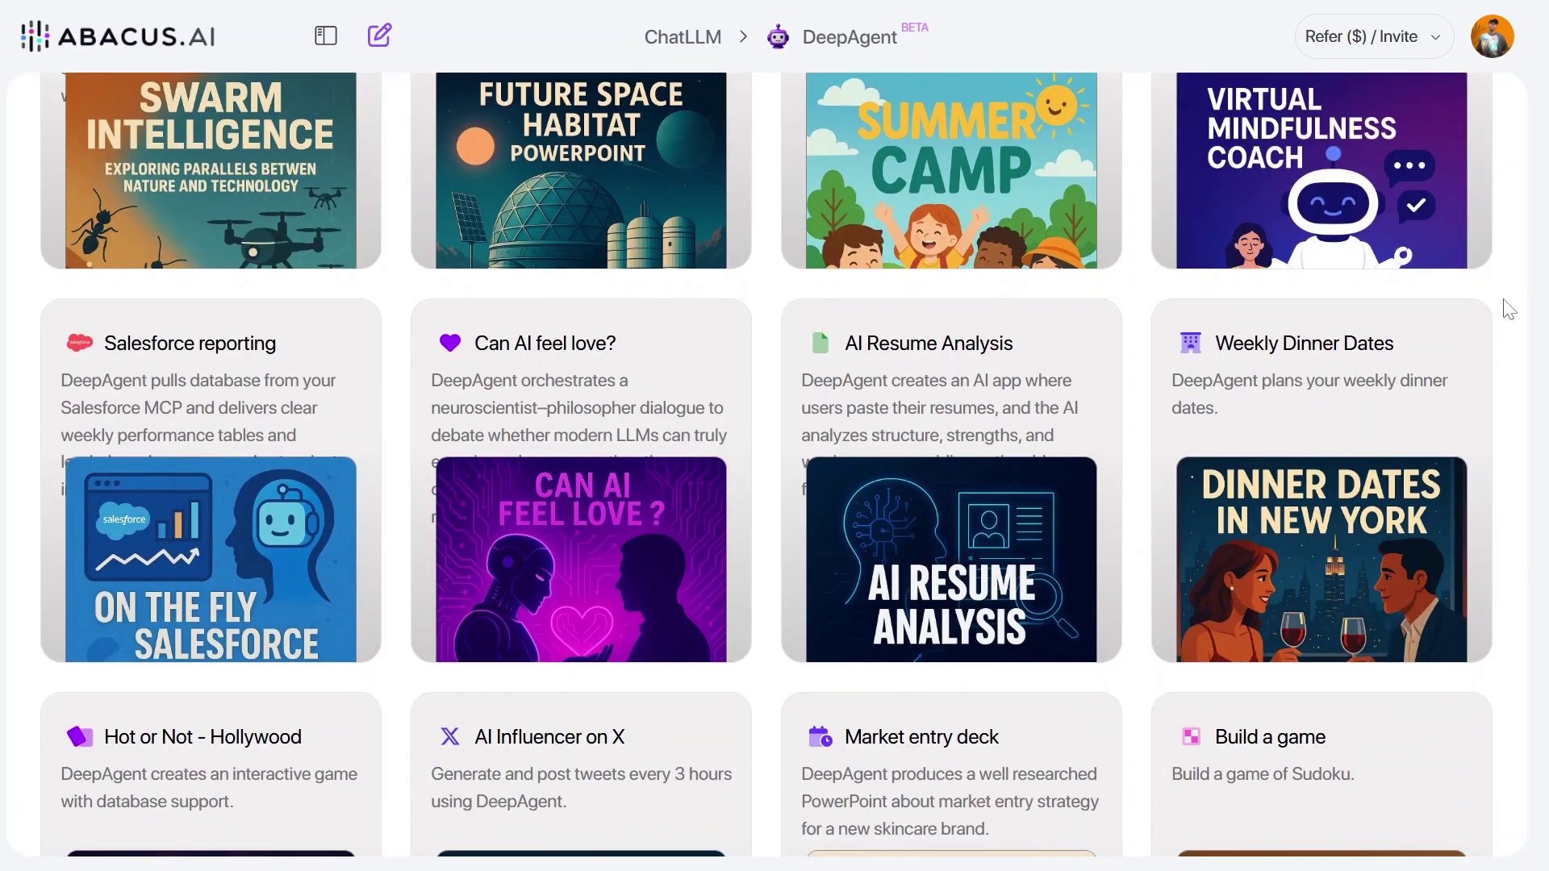
pyautogui.scroll(-1, 1186, 303)
pyautogui.scroll(4, 1473, 405)
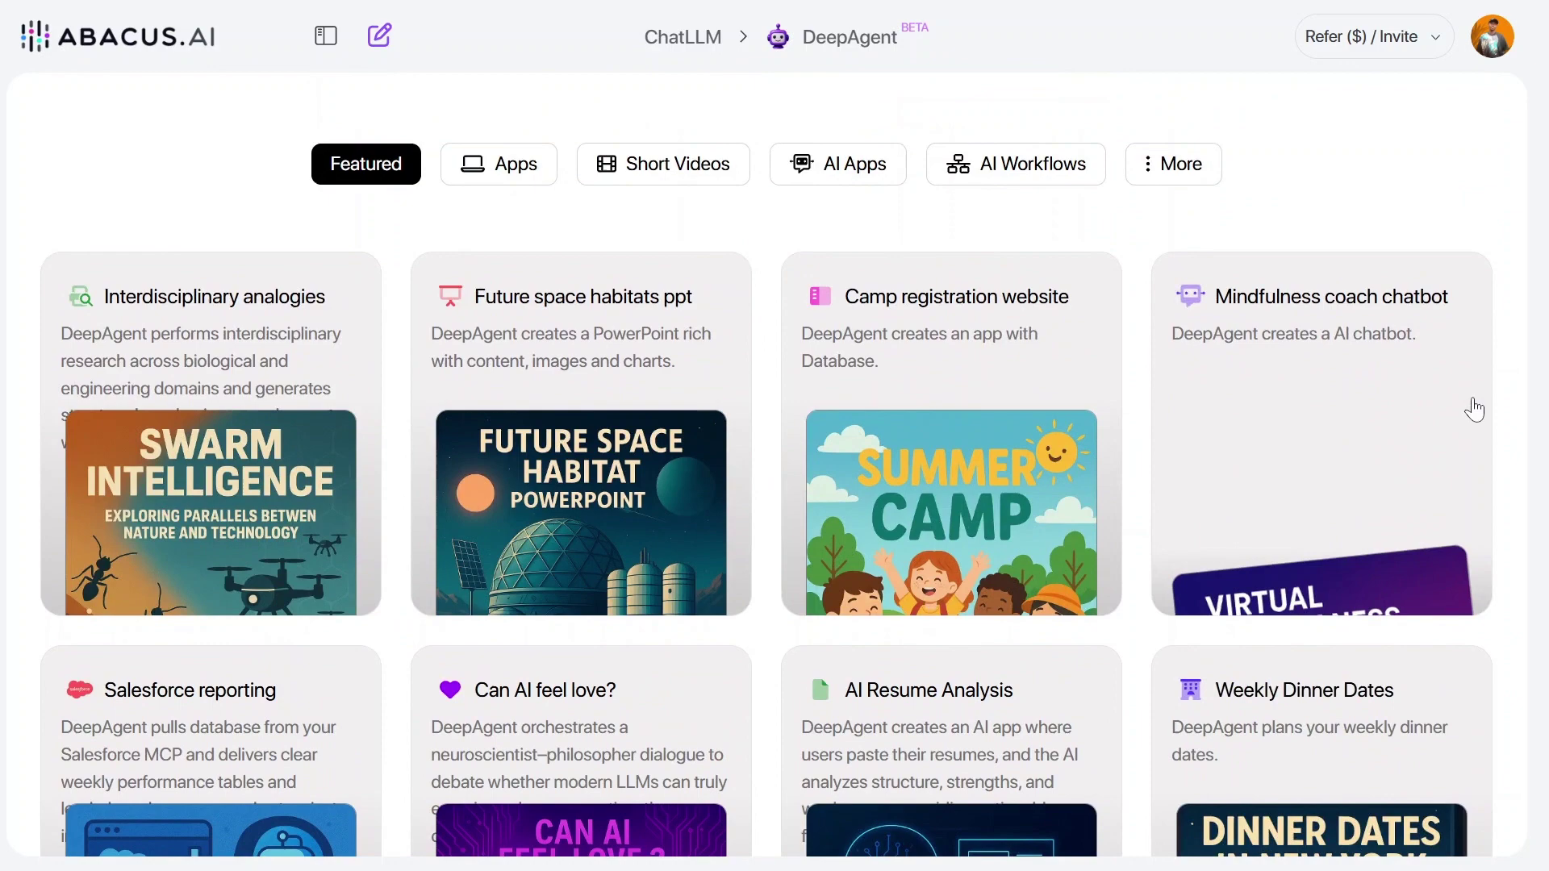
pyautogui.scroll(3, 1432, 417)
pyautogui.write('Build a website that lets users upload an image or scanned document and extracts all readable text from it. Display the extracted text in a textarea for copy or download as a .txt file. The backend should handle image uploads, run OCR, and return clean, formatted text.')
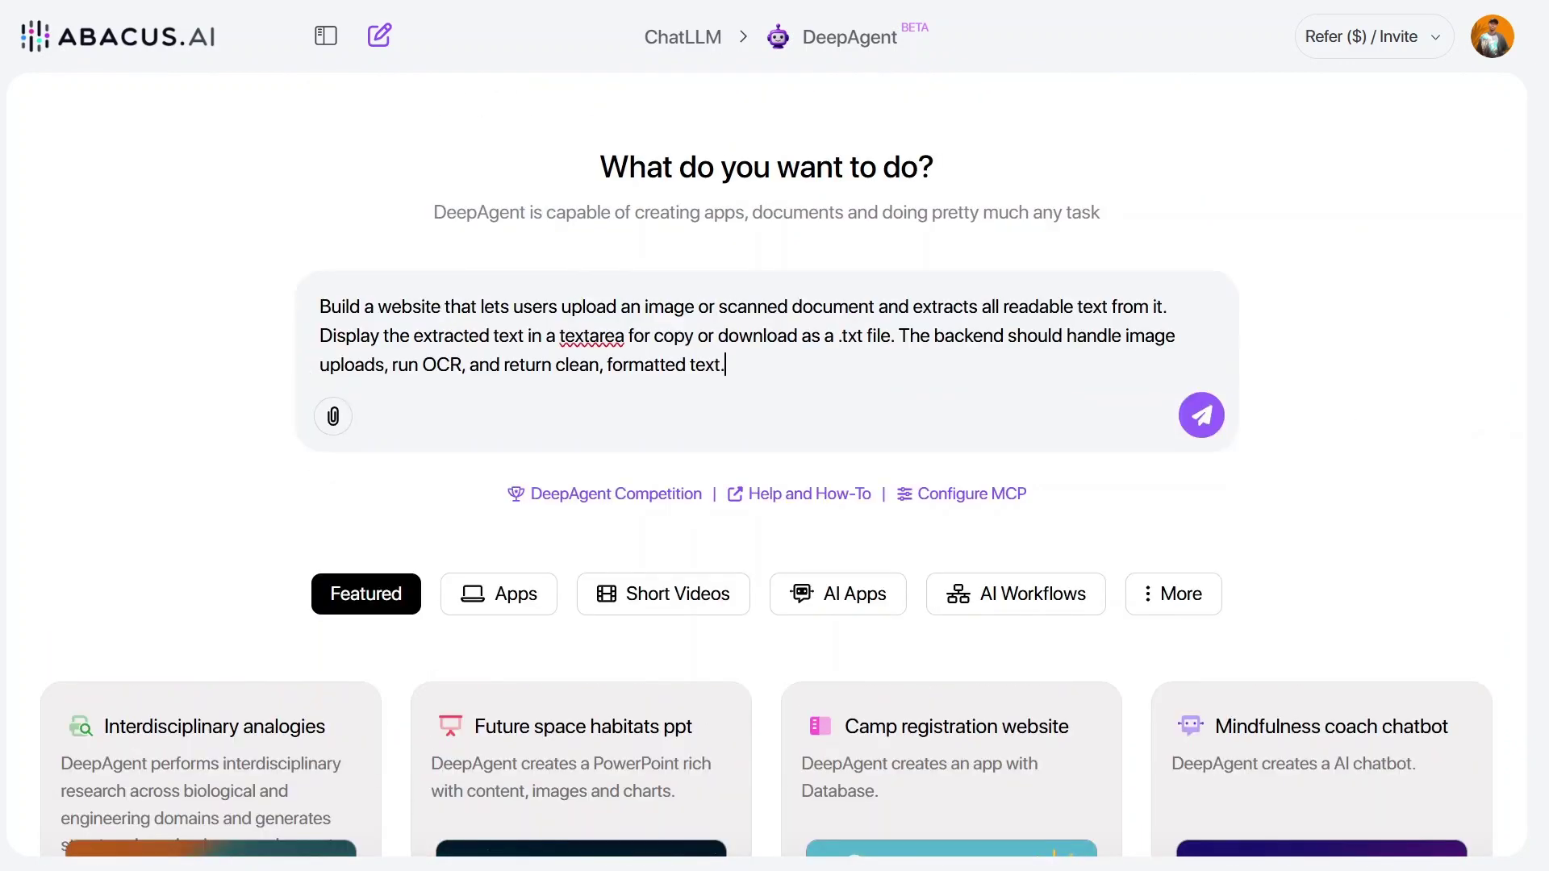
# Send DeepAgent the request for an image-to-text OCR website with copy and .txt download.
pyautogui.moveTo(479, 307); pyautogui.dragTo(725, 364)
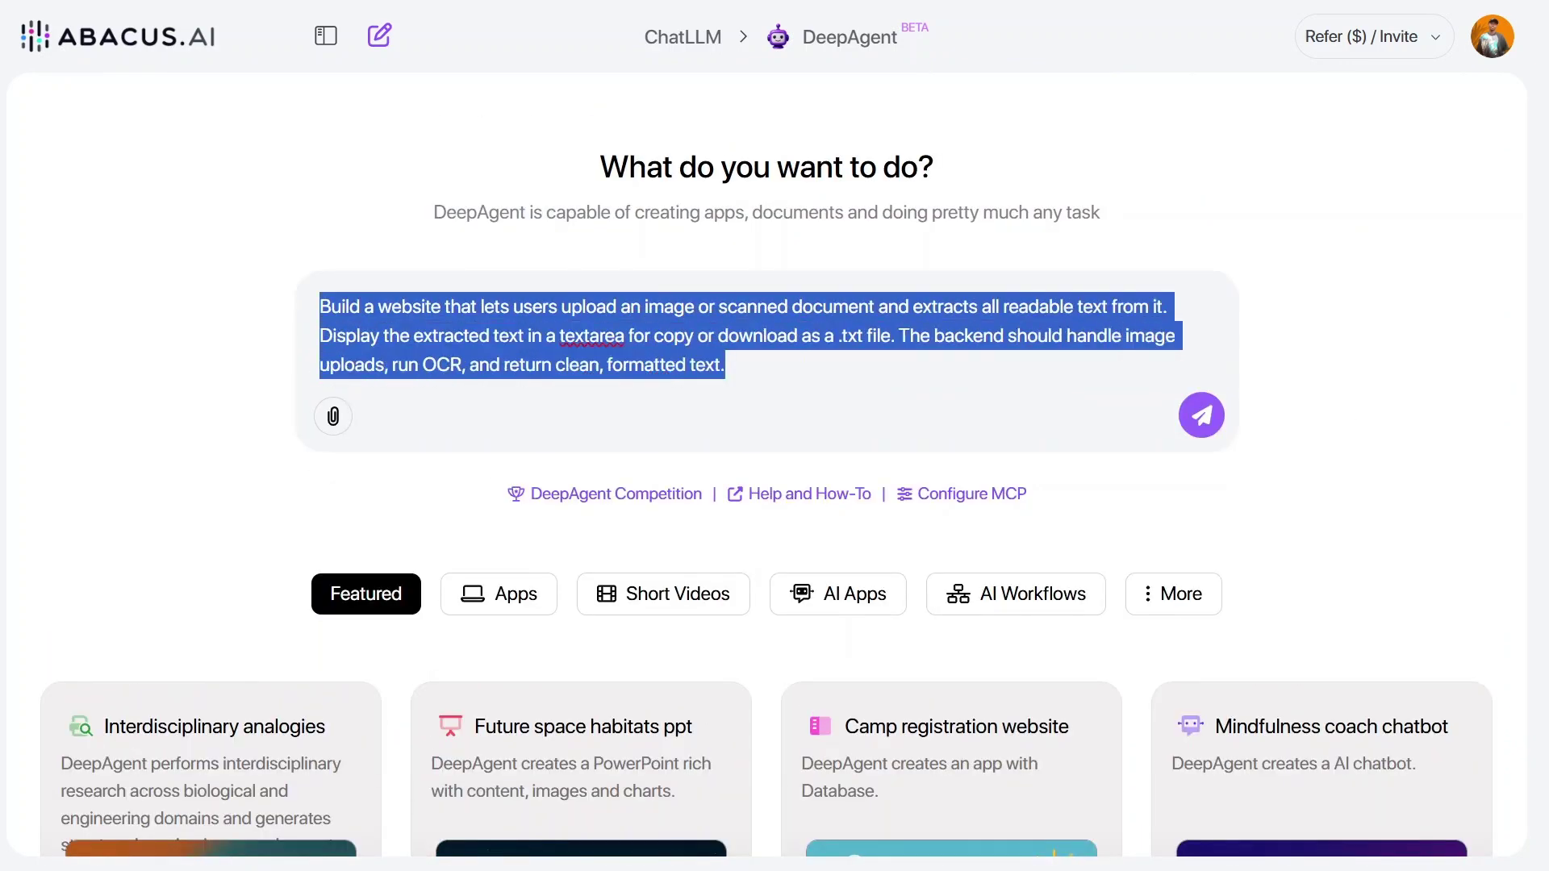
pyautogui.click(726, 365)
pyautogui.press('Return')
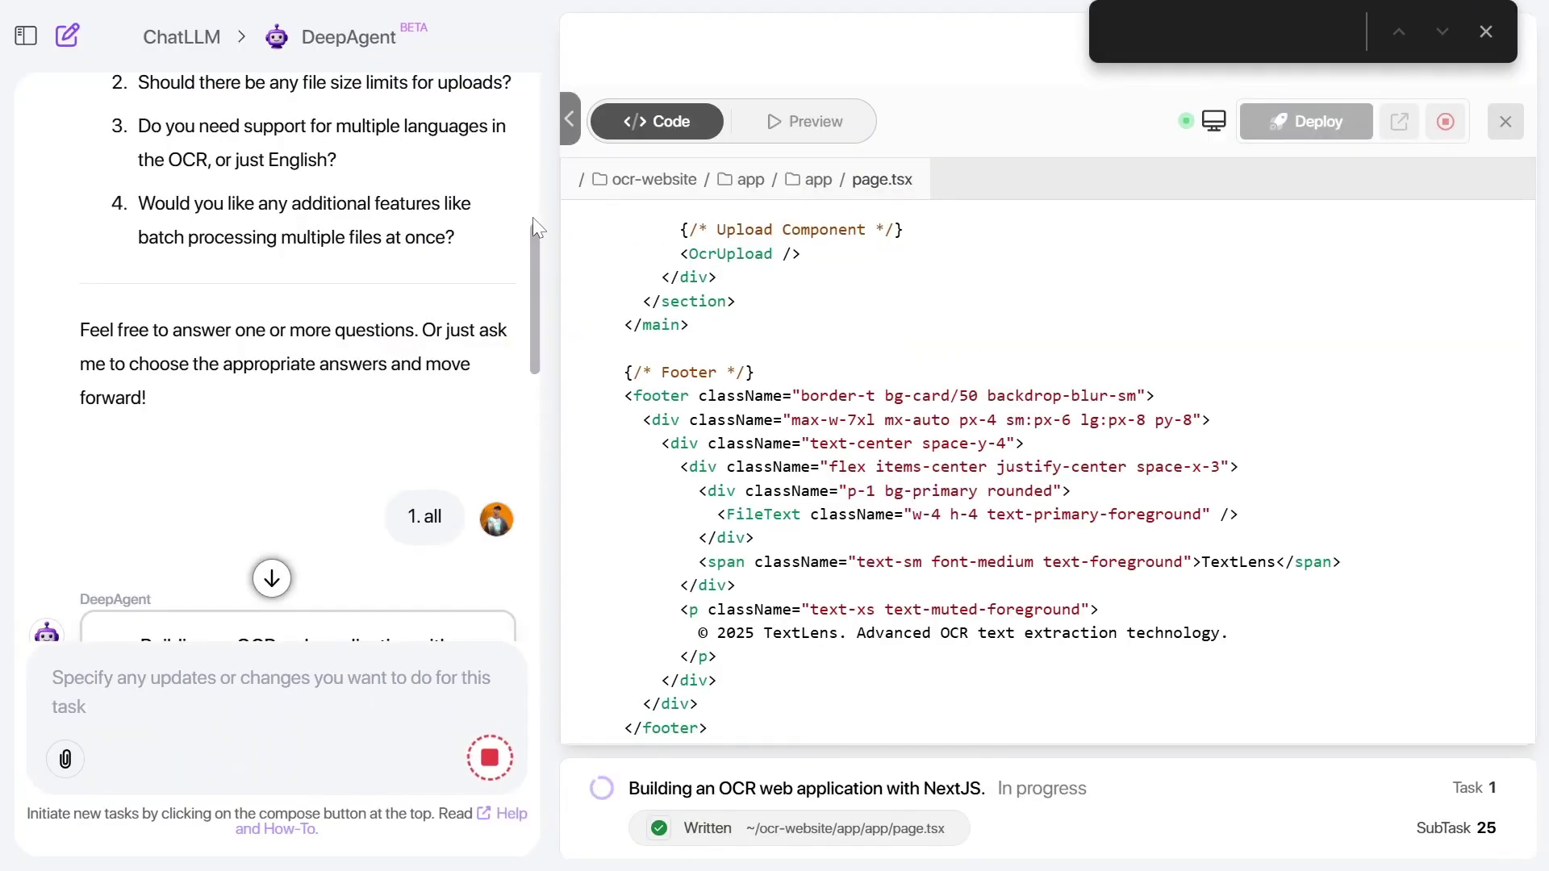
pyautogui.click(1487, 33)
pyautogui.scroll(-3, 150, 230)
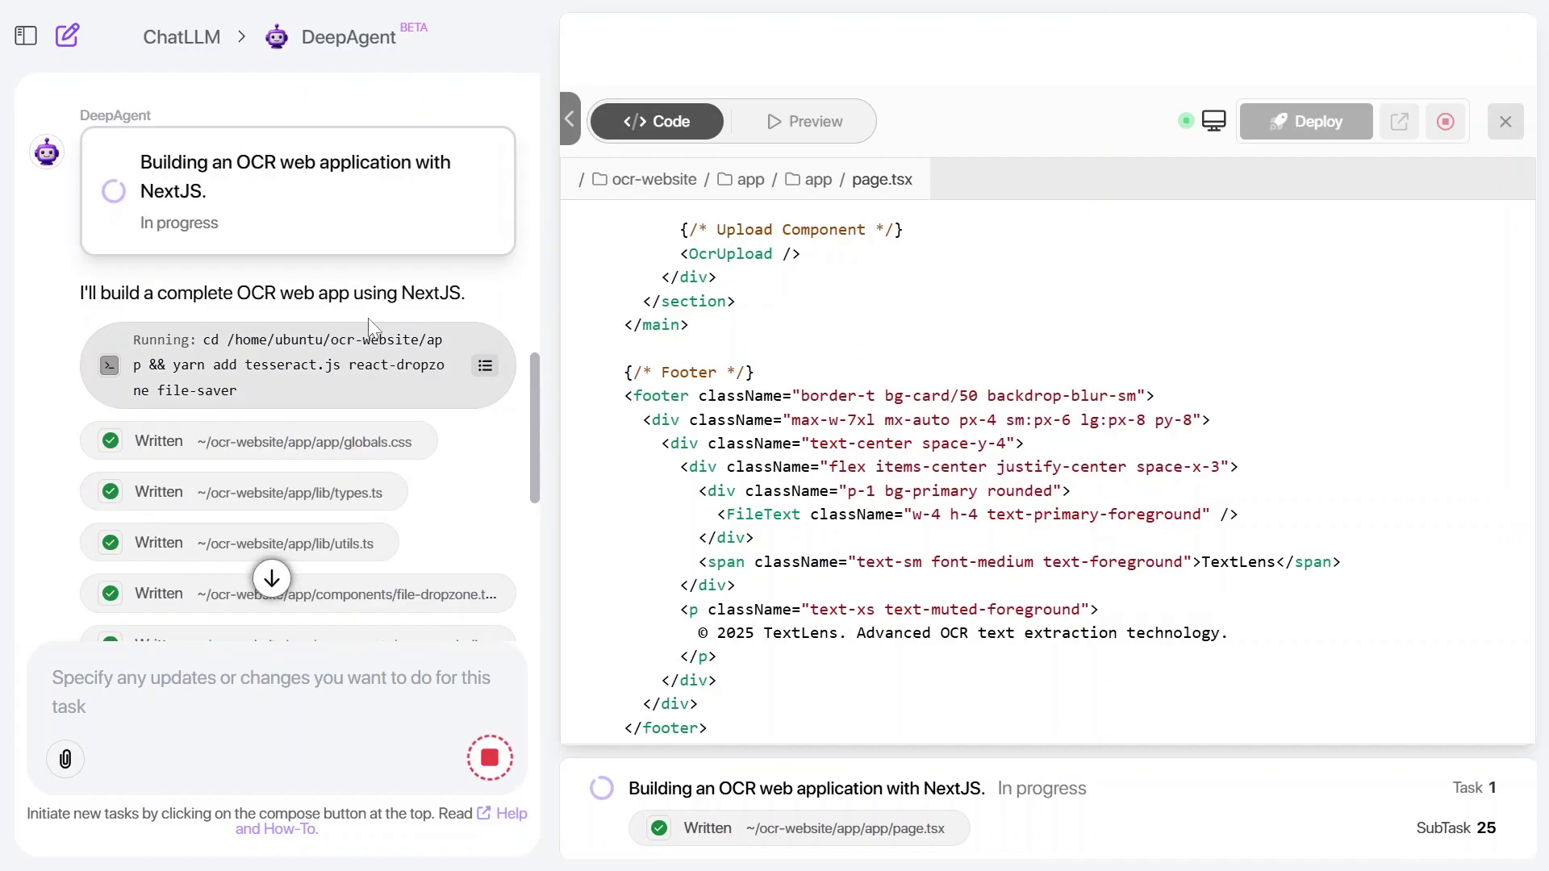
pyautogui.scroll(-2, 151, 229)
pyautogui.scroll(-3, 151, 228)
pyautogui.scroll(3, 214, 259)
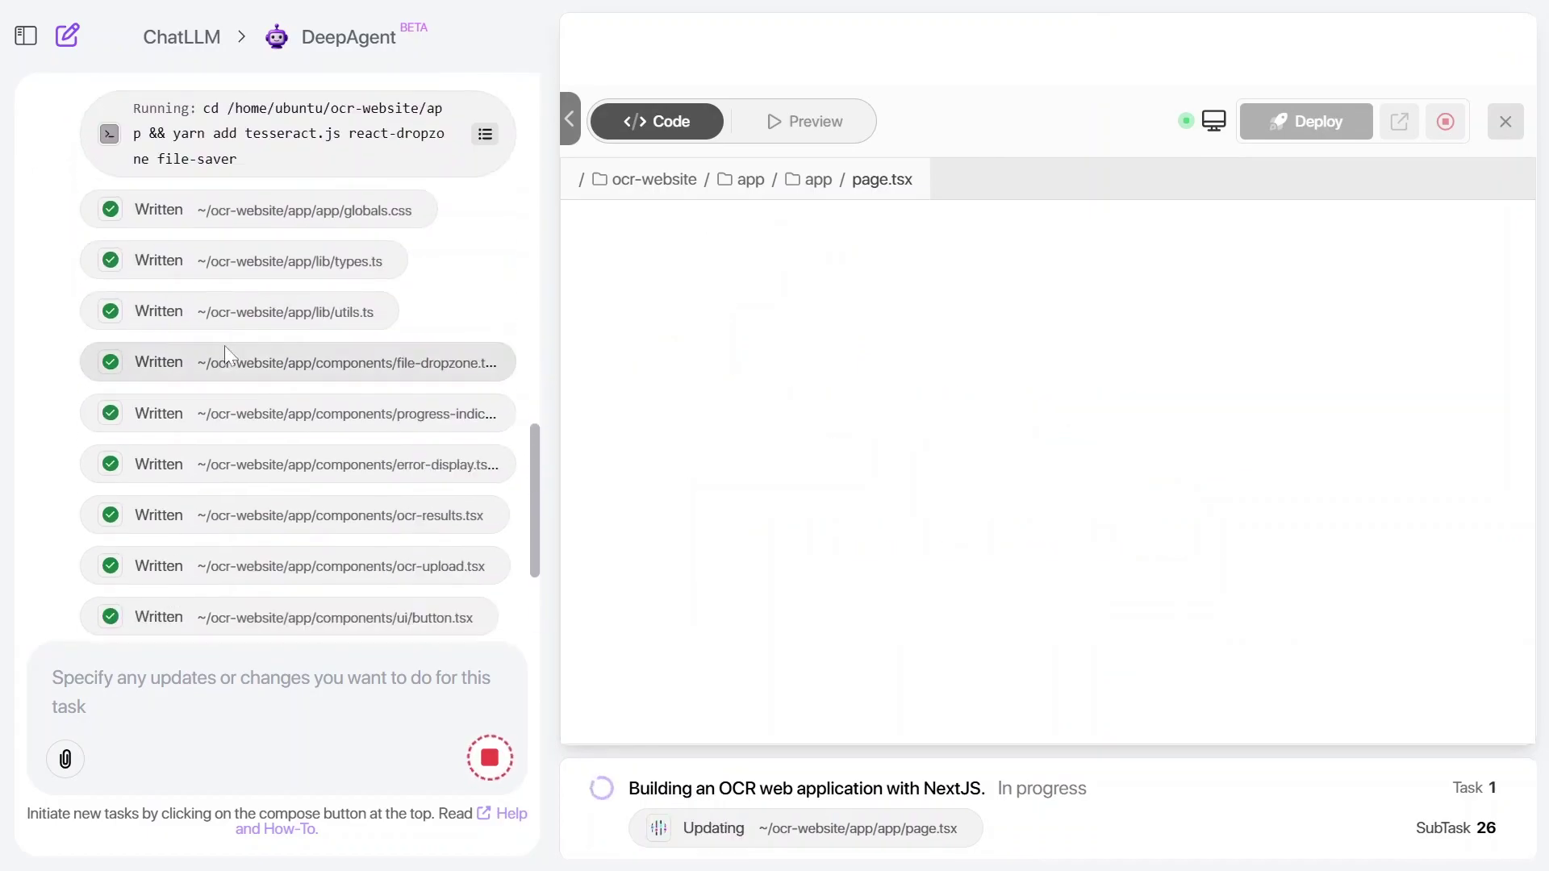
pyautogui.scroll(3, 224, 344)
pyautogui.scroll(-2, 373, 325)
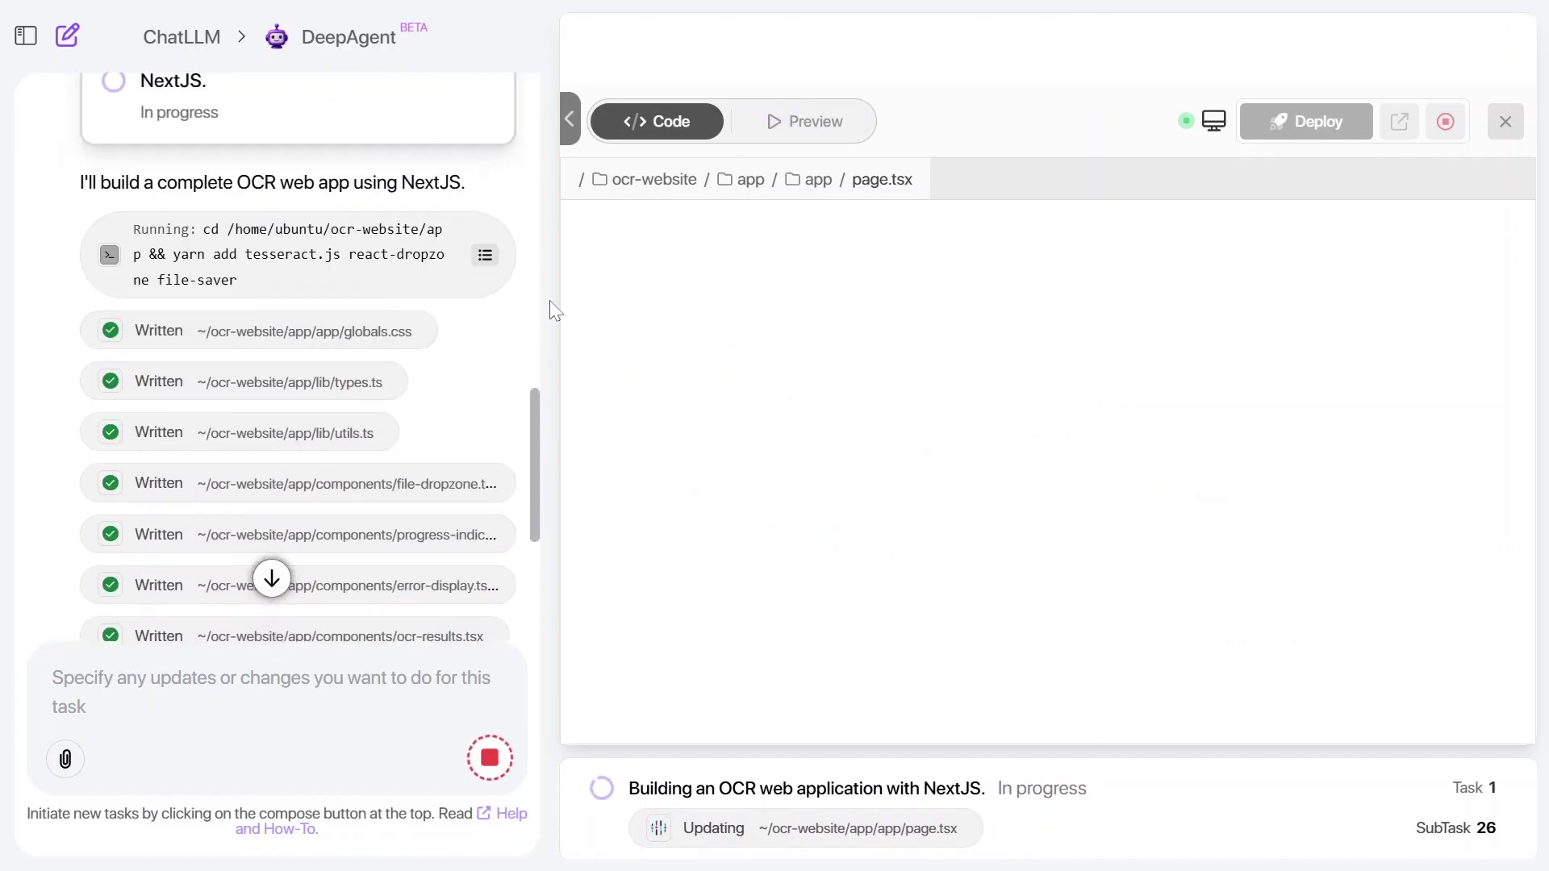
pyautogui.scroll(-2, 376, 339)
pyautogui.scroll(-1, 380, 395)
pyautogui.scroll(3, 380, 395)
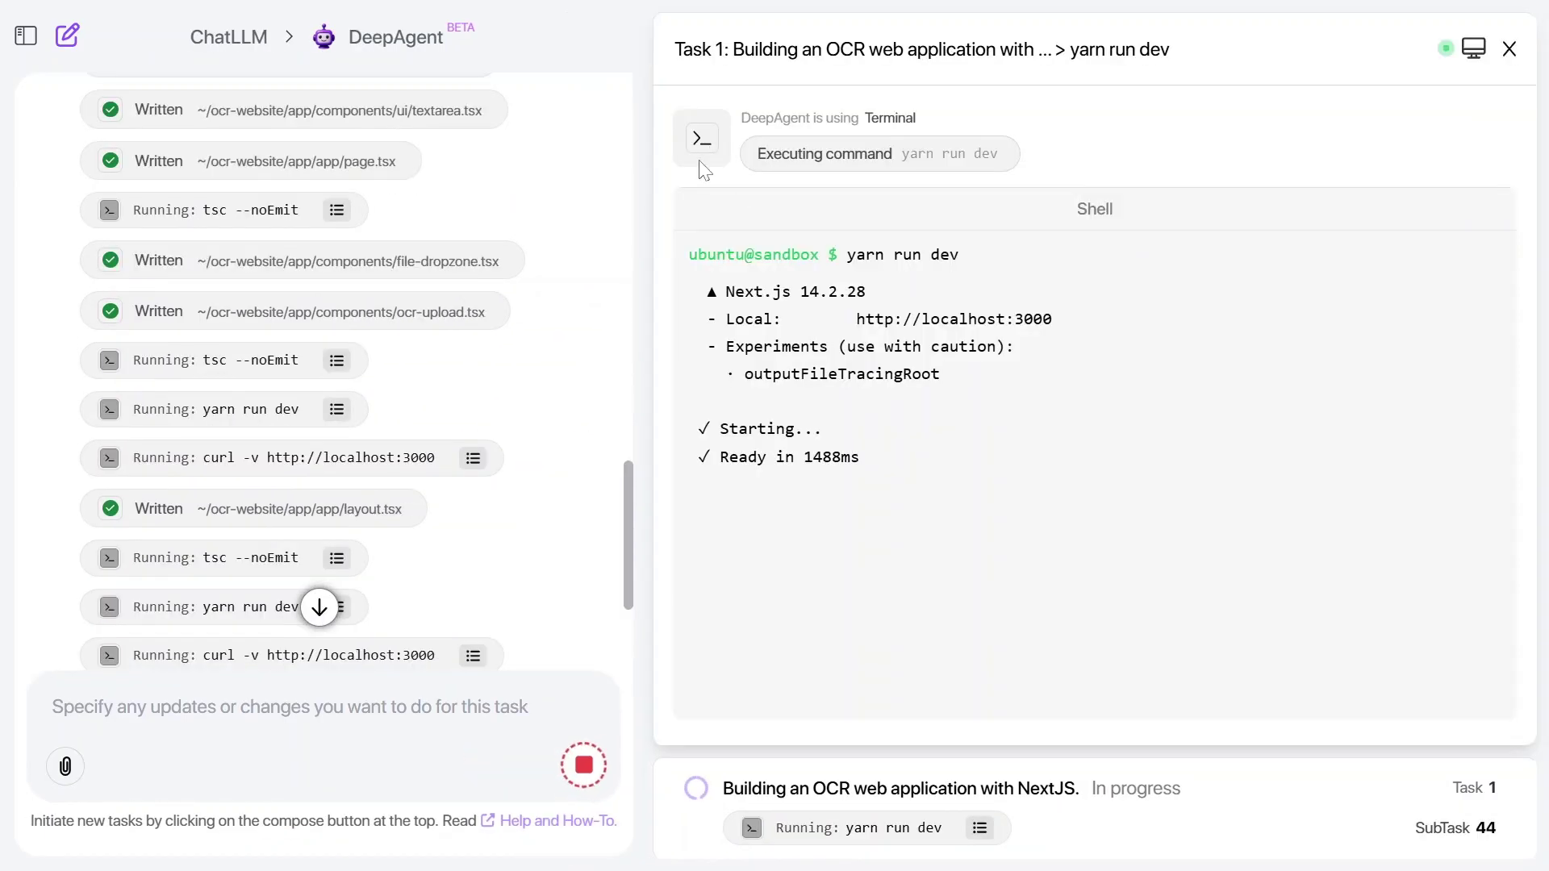
pyautogui.scroll(-2, 391, 510)
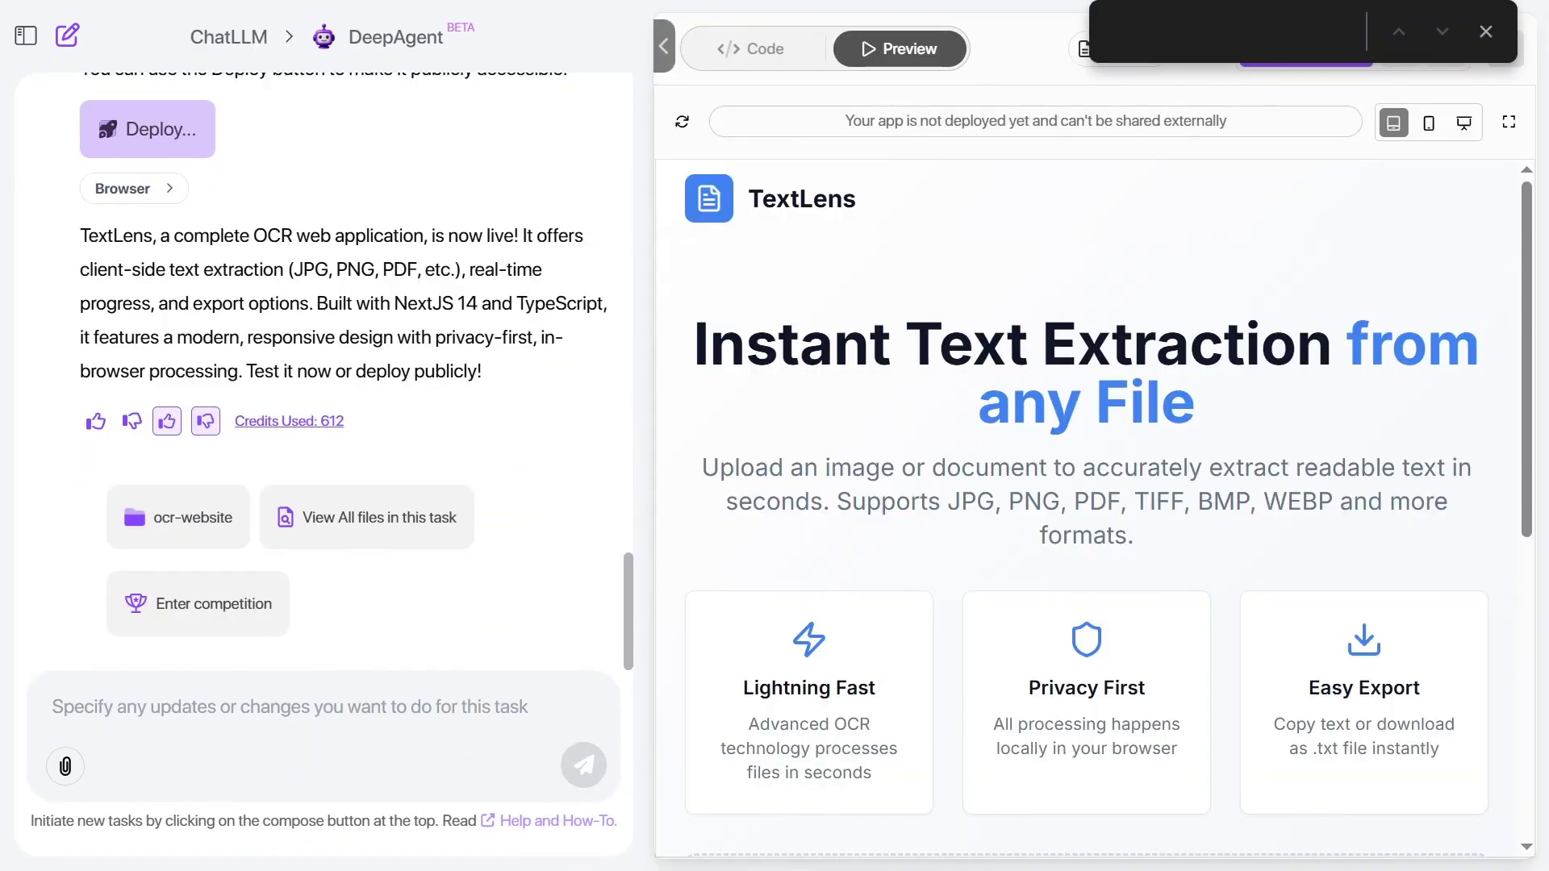
pyautogui.scroll(5, 391, 434)
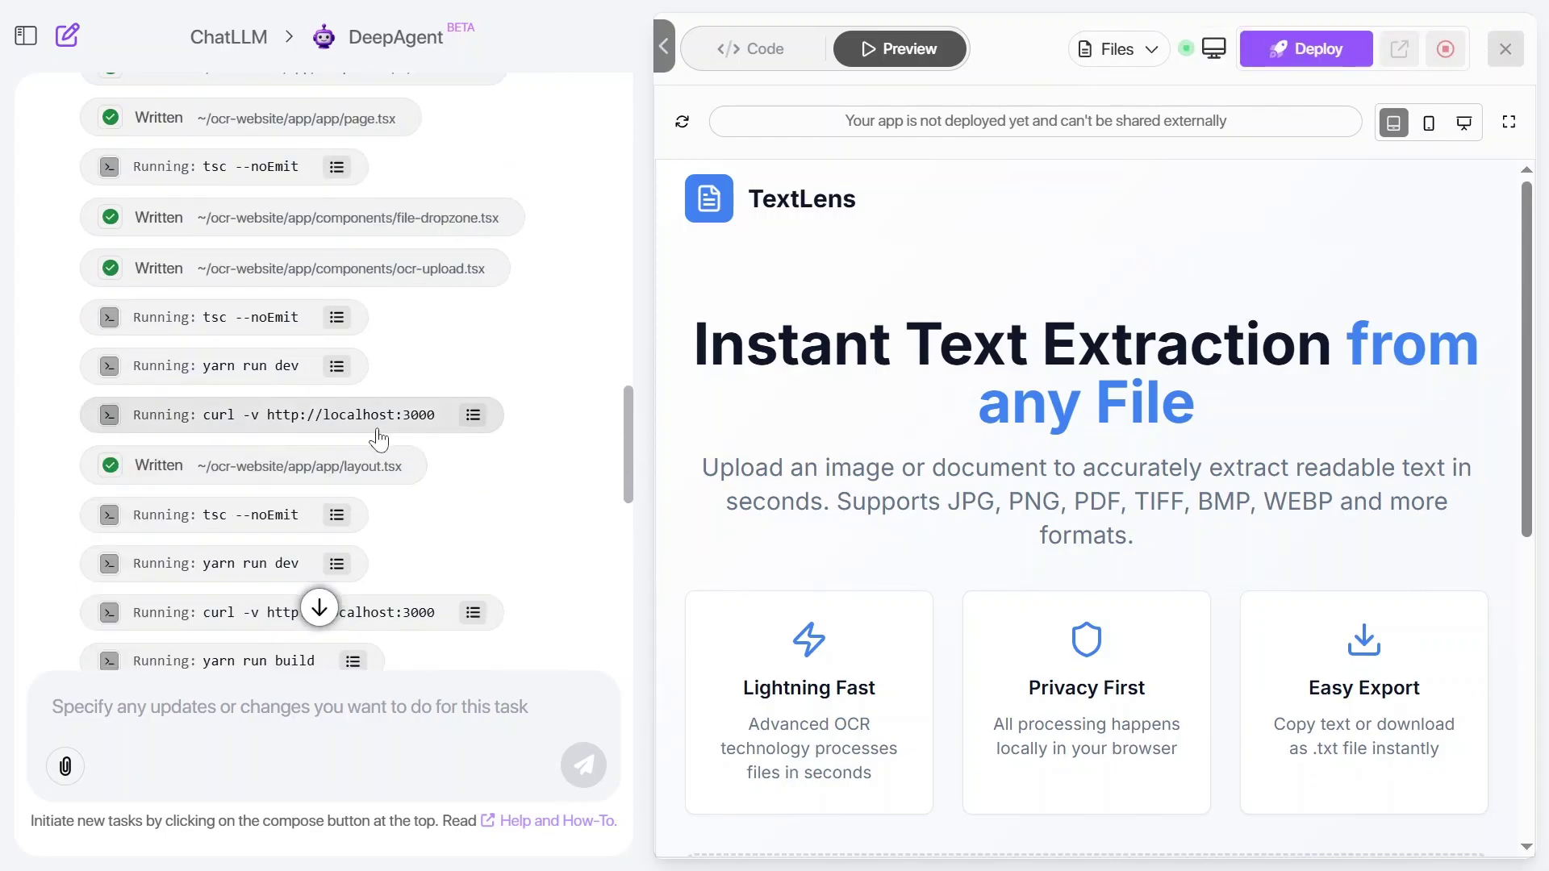
pyautogui.scroll(-5, 274, 453)
pyautogui.scroll(-5, 401, 331)
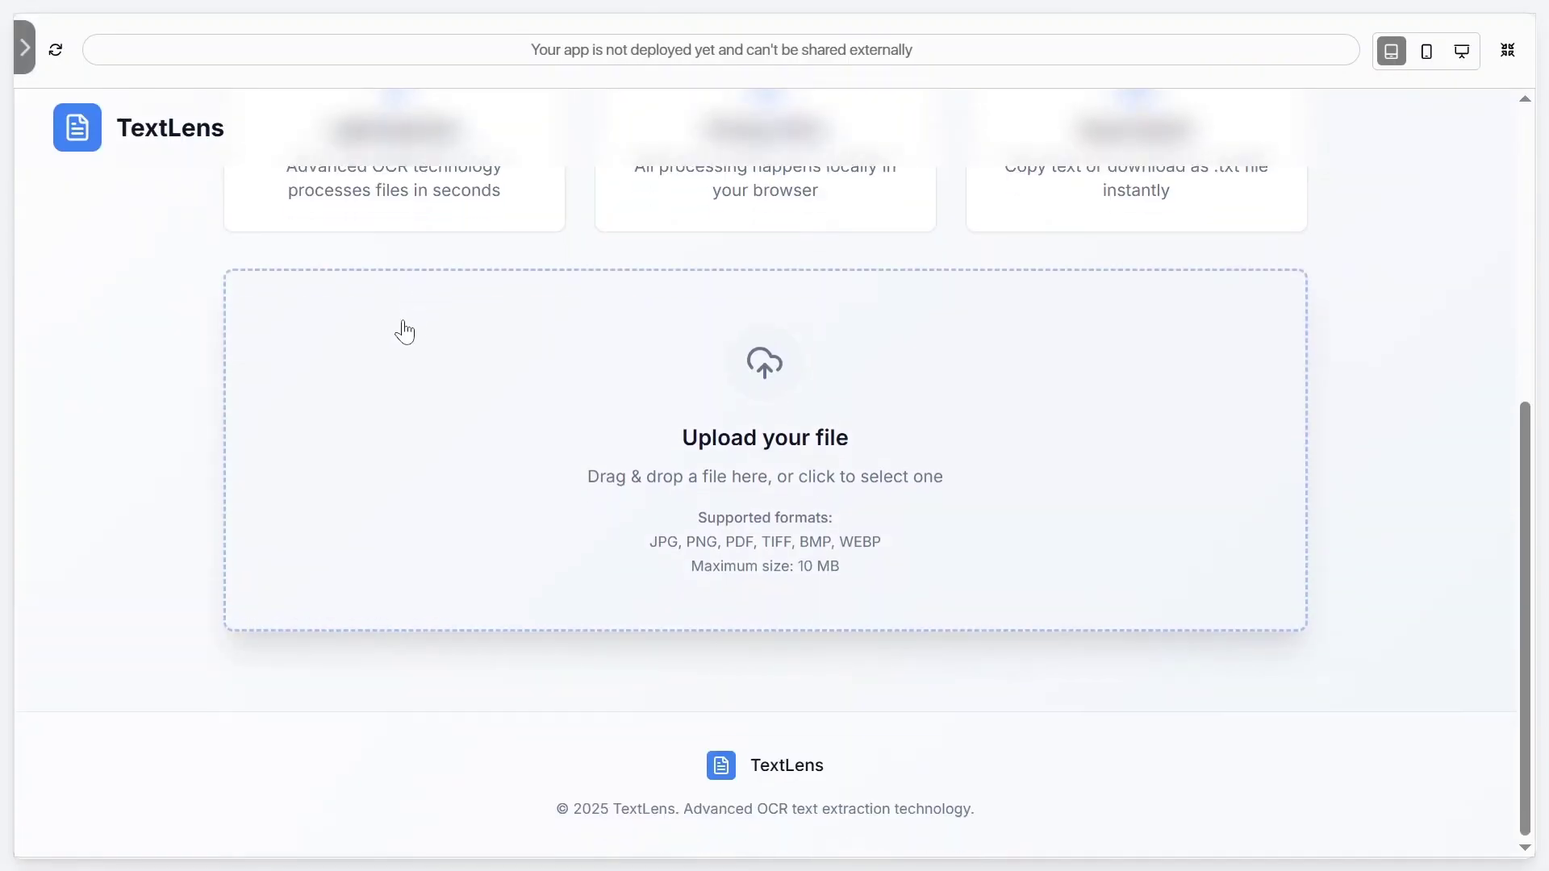
# Upload an image to TextLens and select all of the extracted text.
pyautogui.click(788, 461)
pyautogui.doubleClick(304, 278)
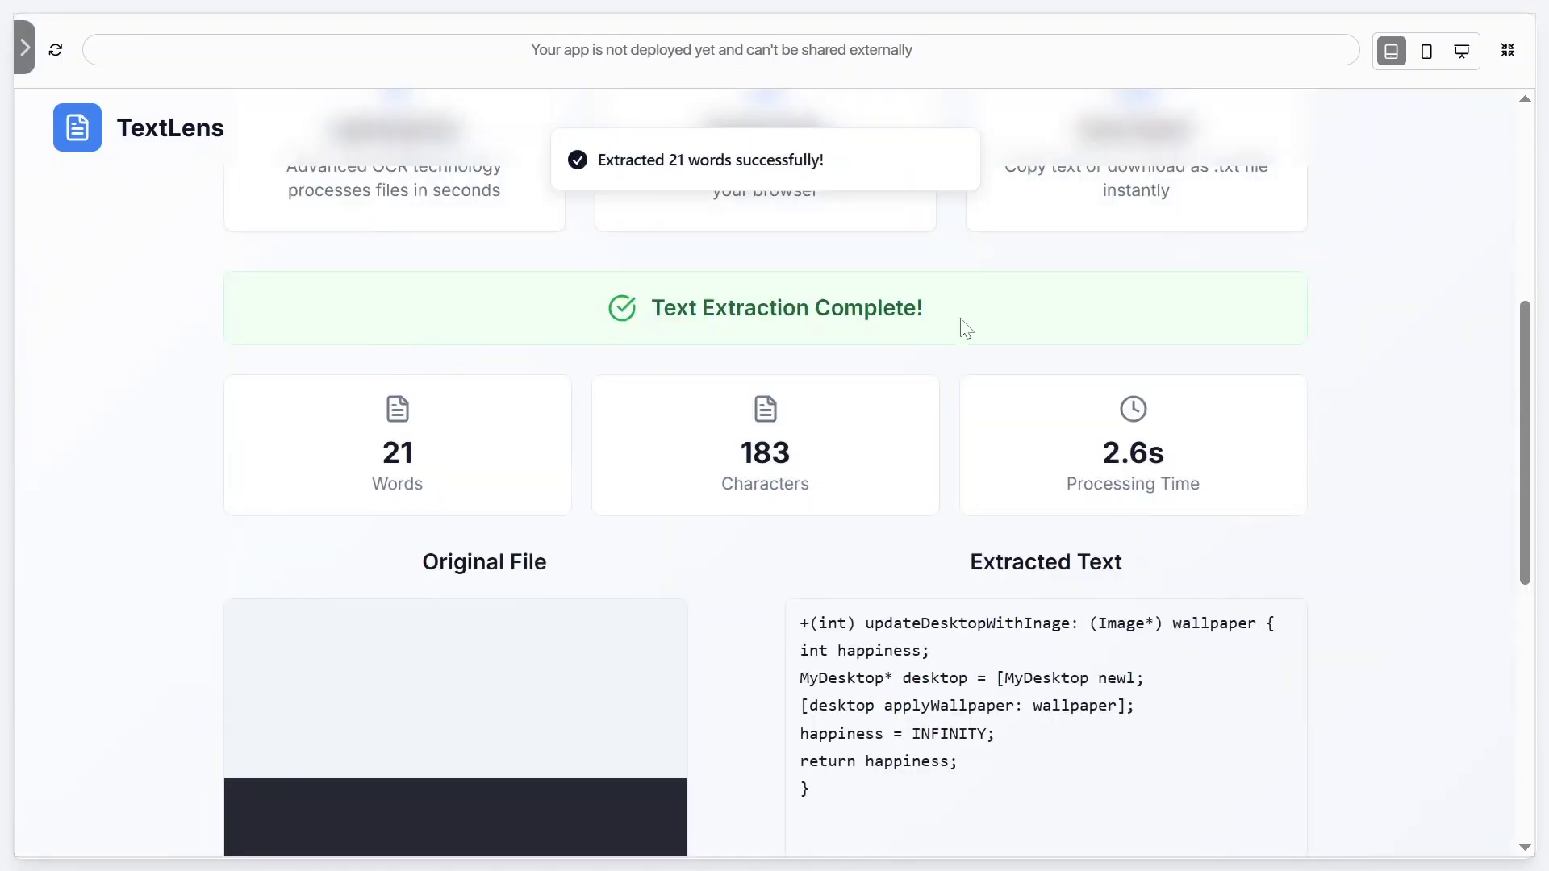
pyautogui.doubleClick(439, 460)
pyautogui.scroll(-5, 830, 450)
pyautogui.scroll(2, 460, 461)
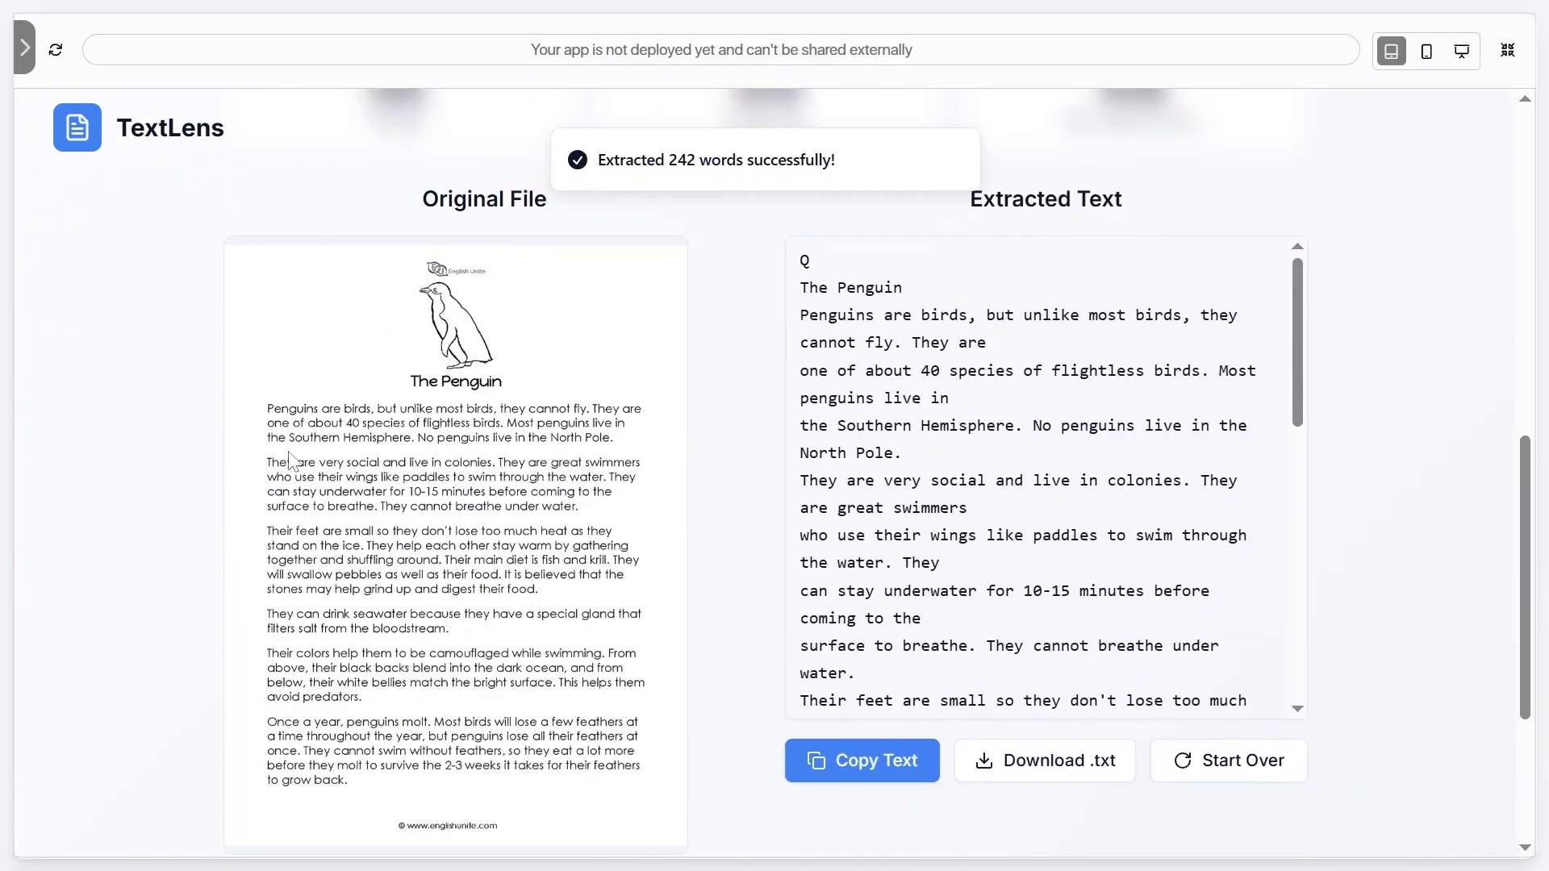
pyautogui.scroll(-2, 291, 456)
pyautogui.scroll(2, 291, 456)
pyautogui.moveTo(800, 286); pyautogui.dragTo(818, 287)
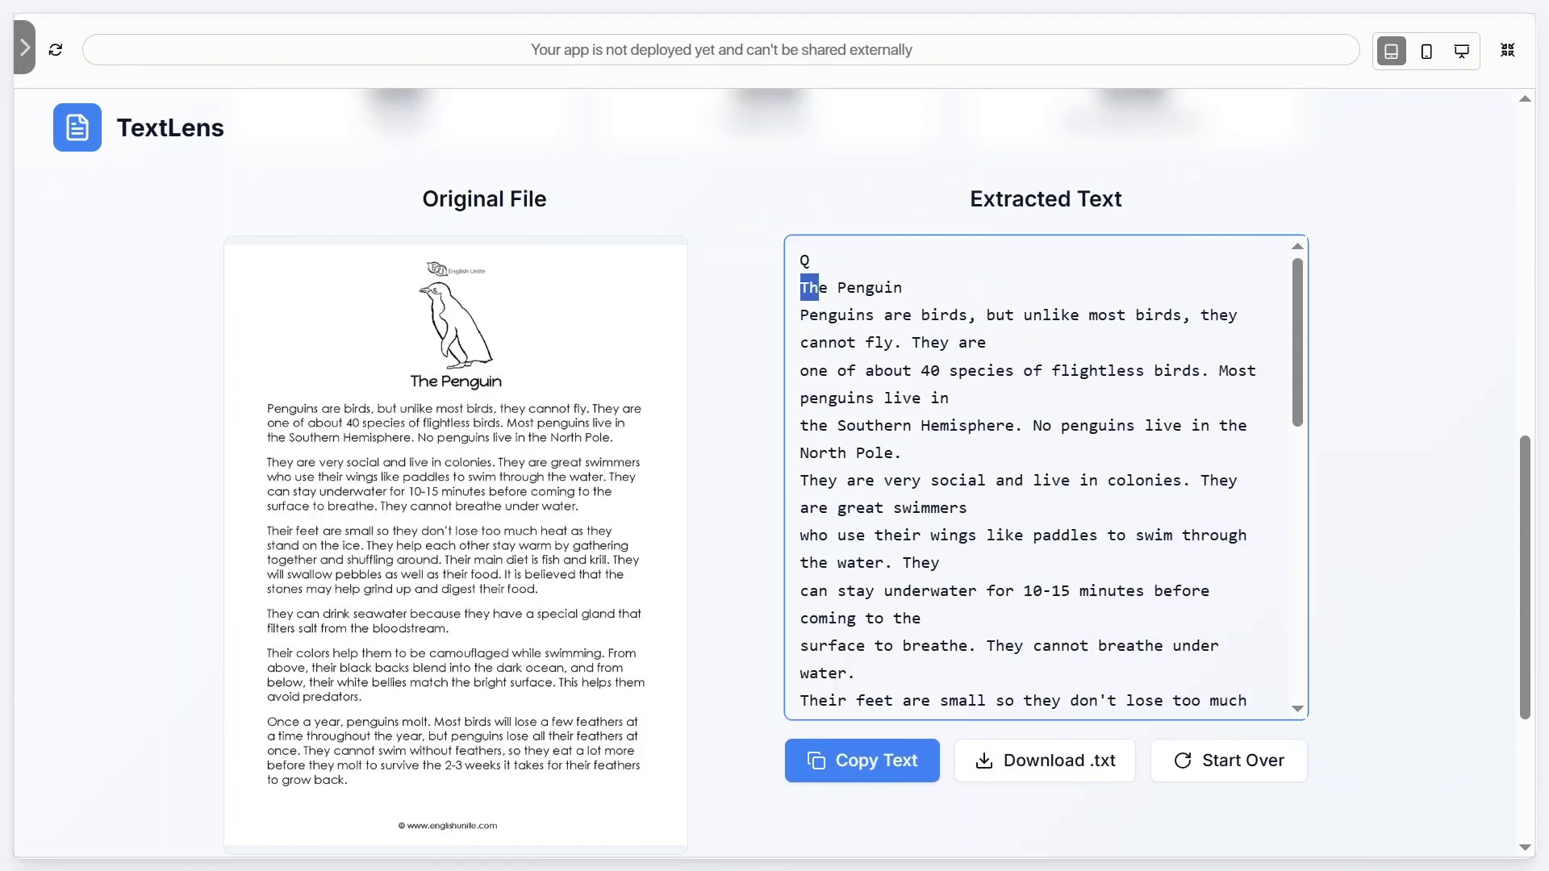
pyautogui.hotkey('ctrl', 'shift', 'End')
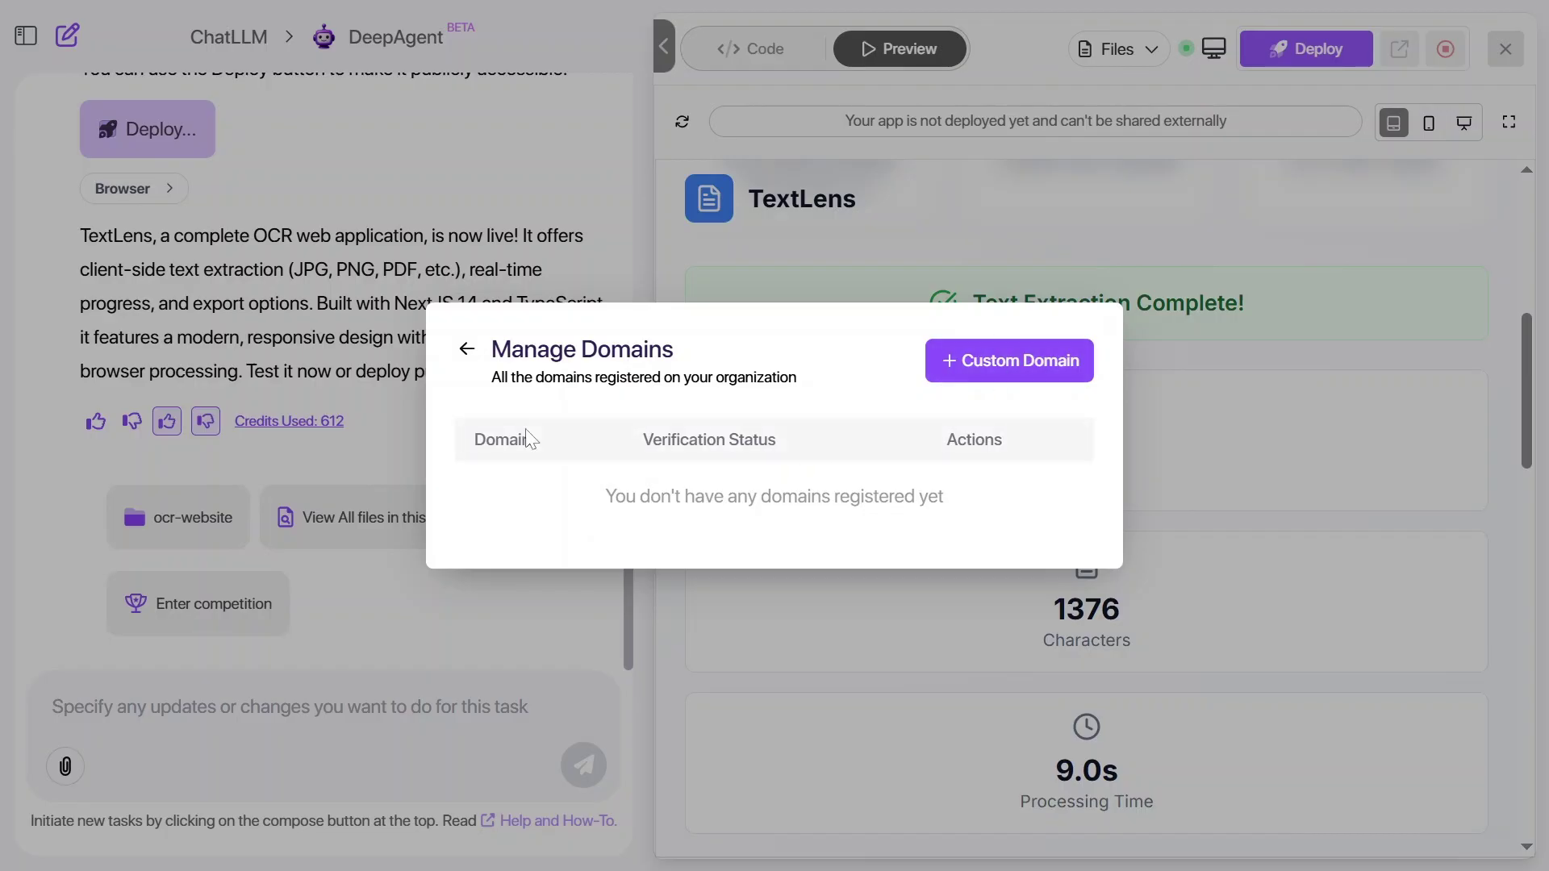
# Bring up TextLens production deployment settings and leave the fullscreen preview.
pyautogui.click(465, 349)
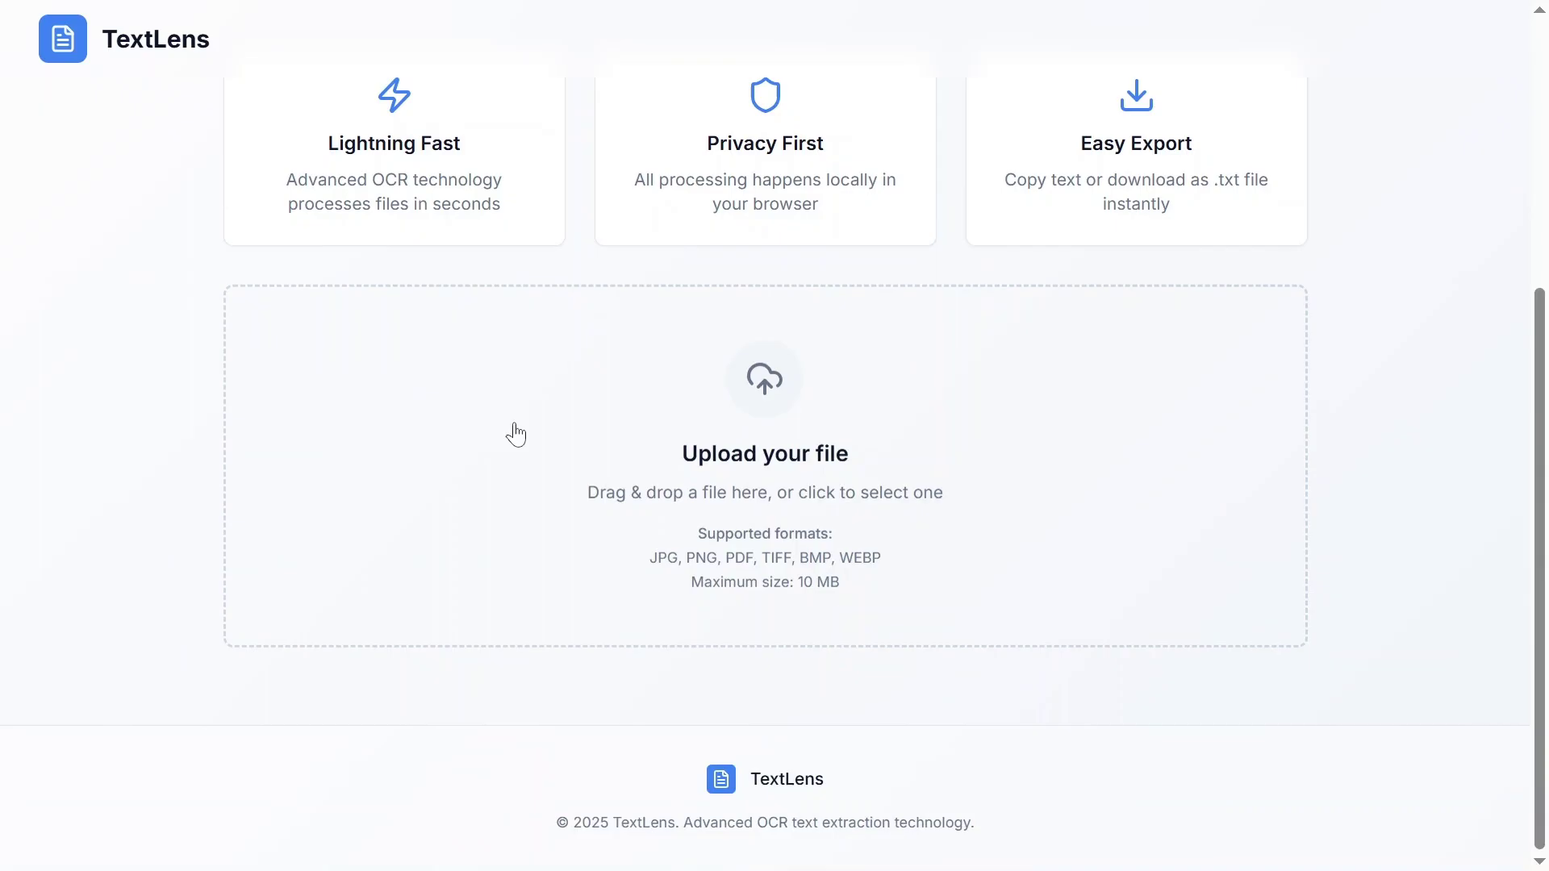
pyautogui.scroll(4, 515, 433)
pyautogui.click(775, 83)
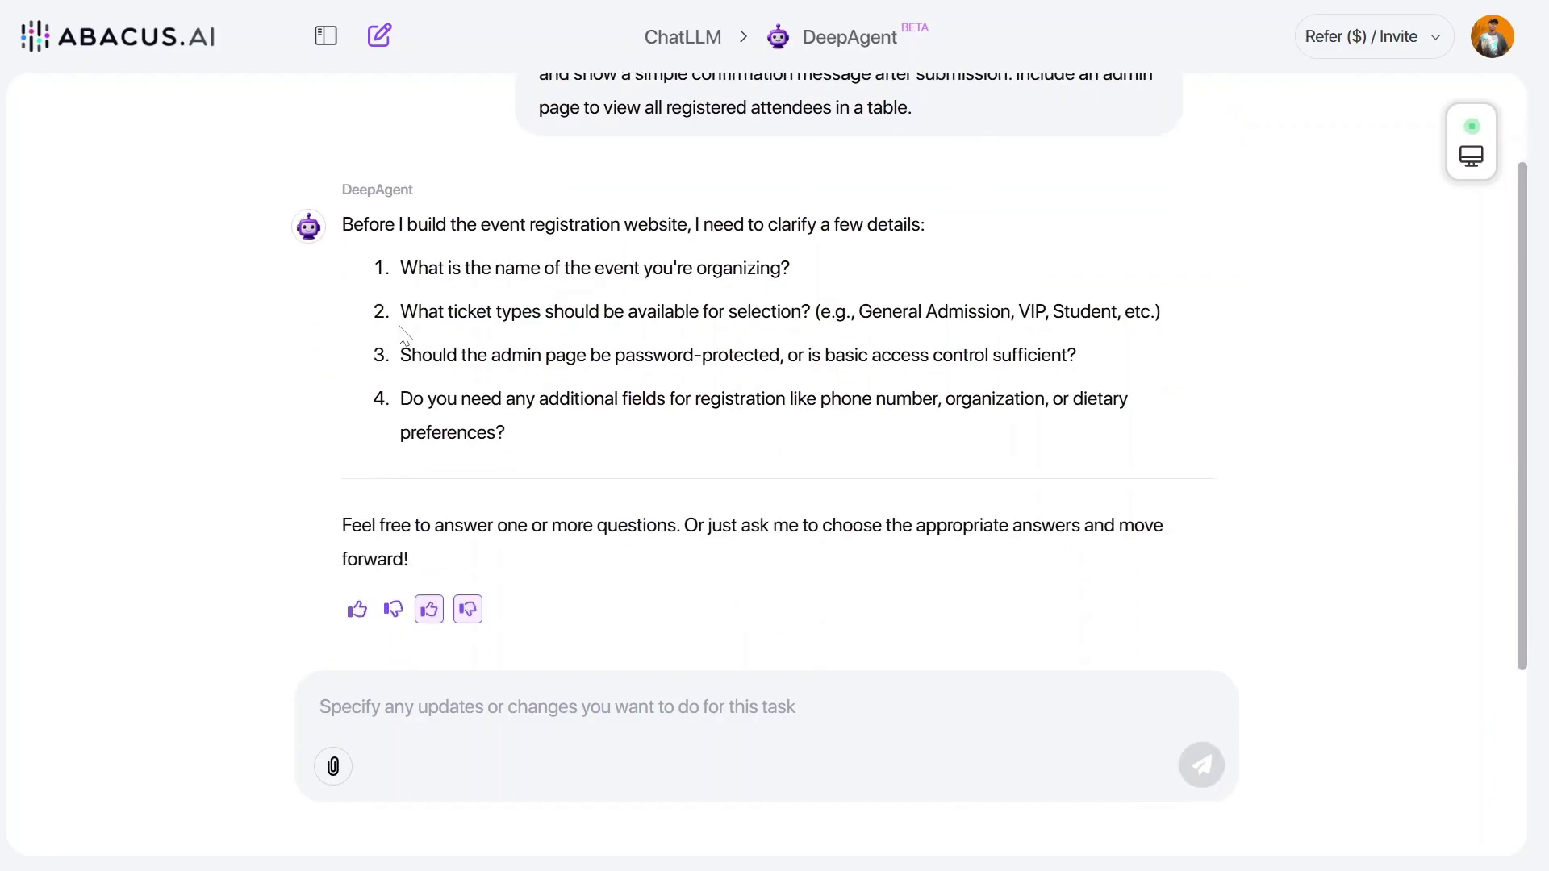
pyautogui.write('1. nocode ai builders 2. no code ai builders 3. basic 4. names , email , field')
# Send the answers to DeepAgent's four clarifying questions about the registration site.
pyautogui.press('Return')
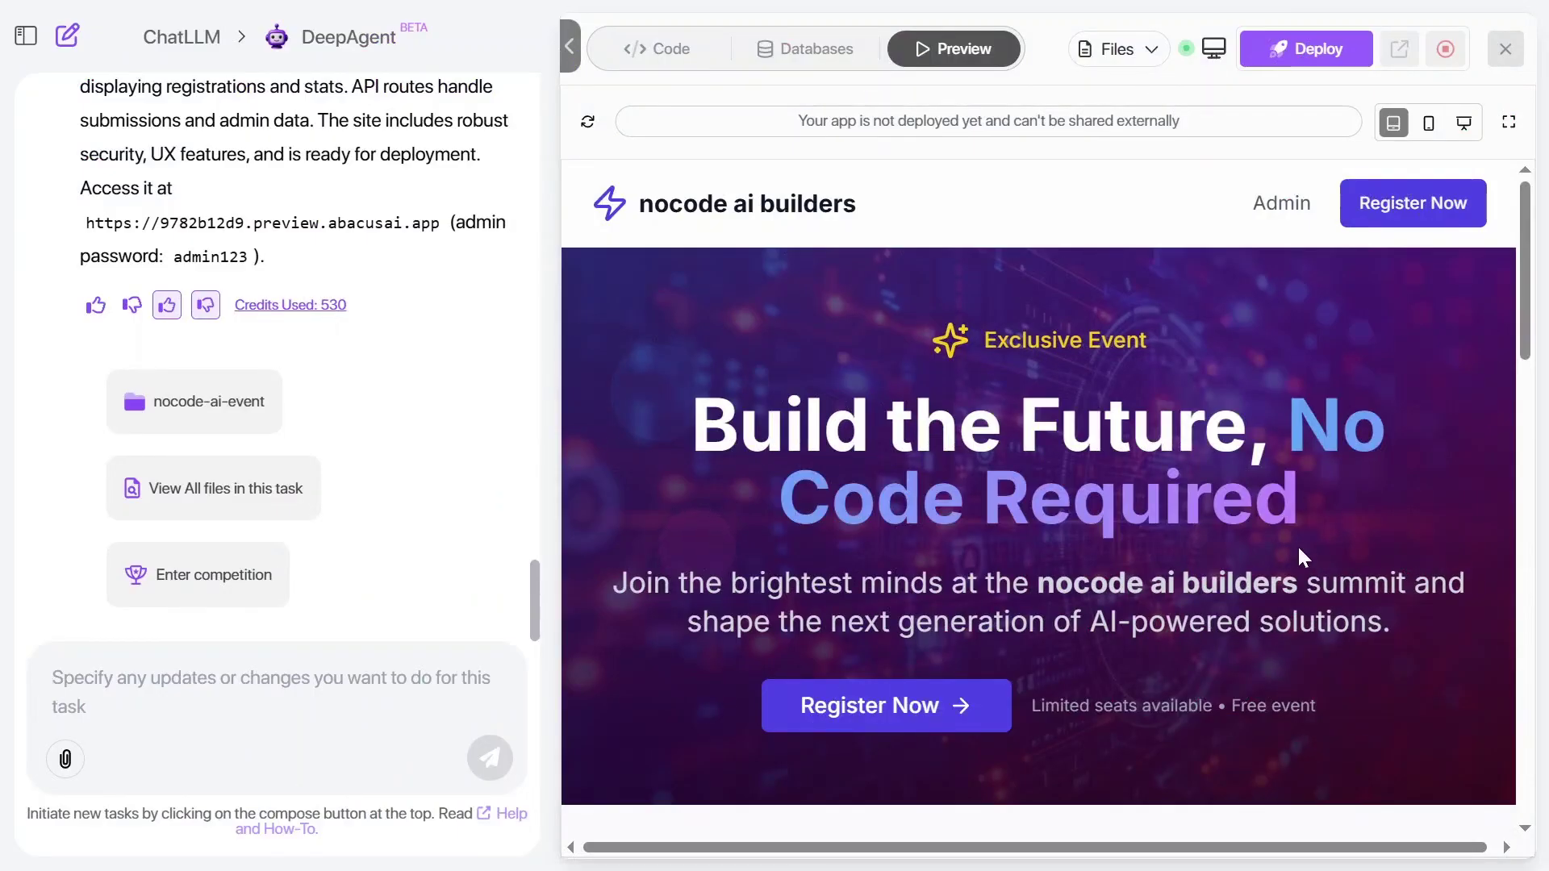
pyautogui.scroll(-5, 1045, 657)
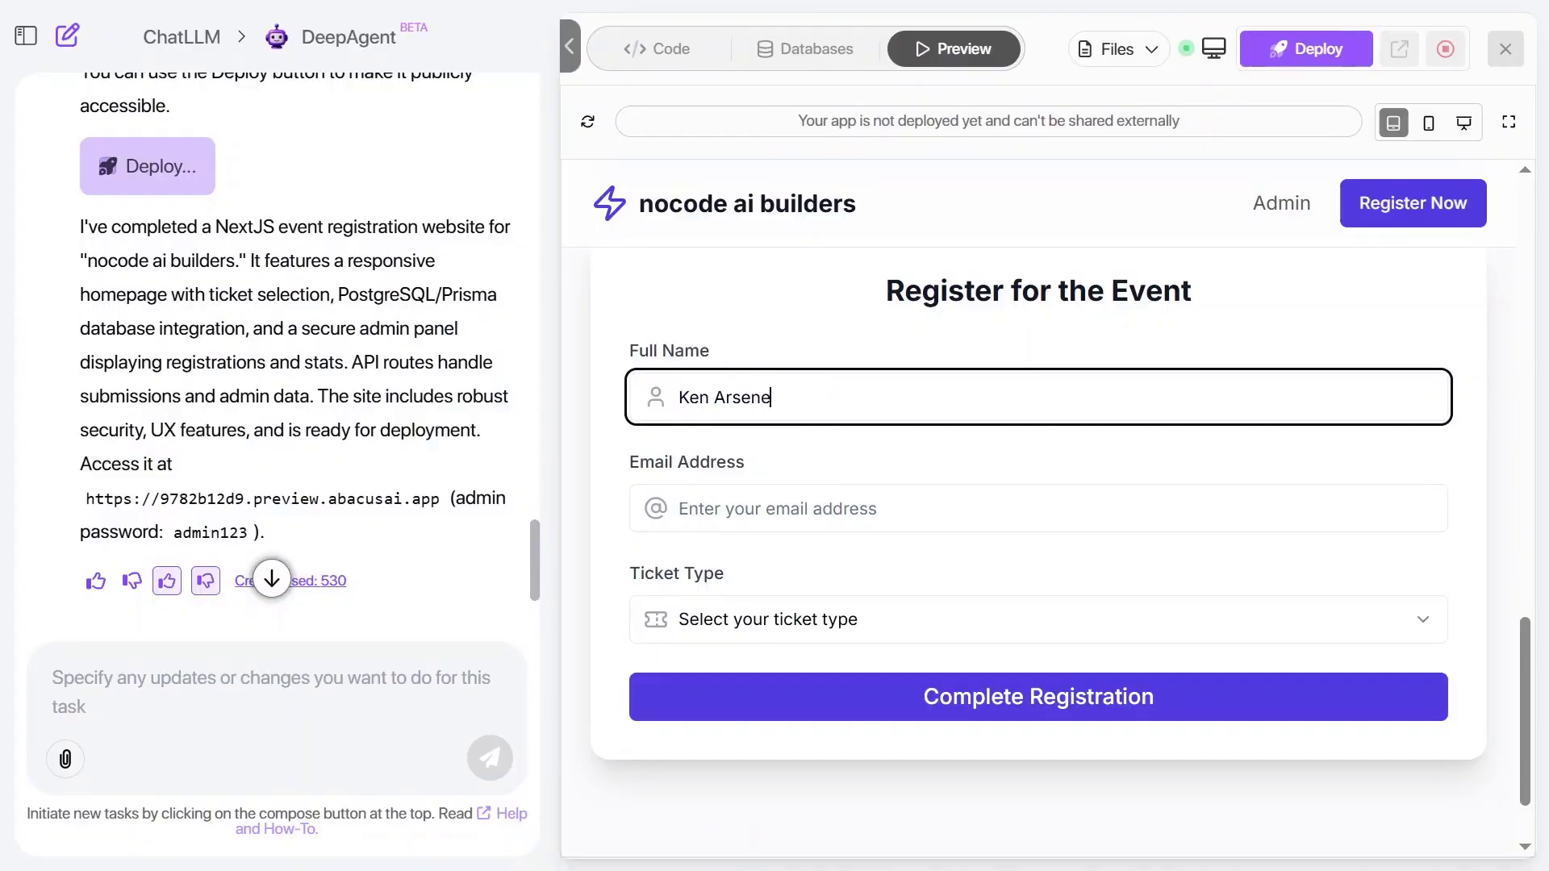
# Fill the attendee email from the suggestion and log into the admin dashboard with the password.
pyautogui.click(831, 508)
pyautogui.click(829, 559)
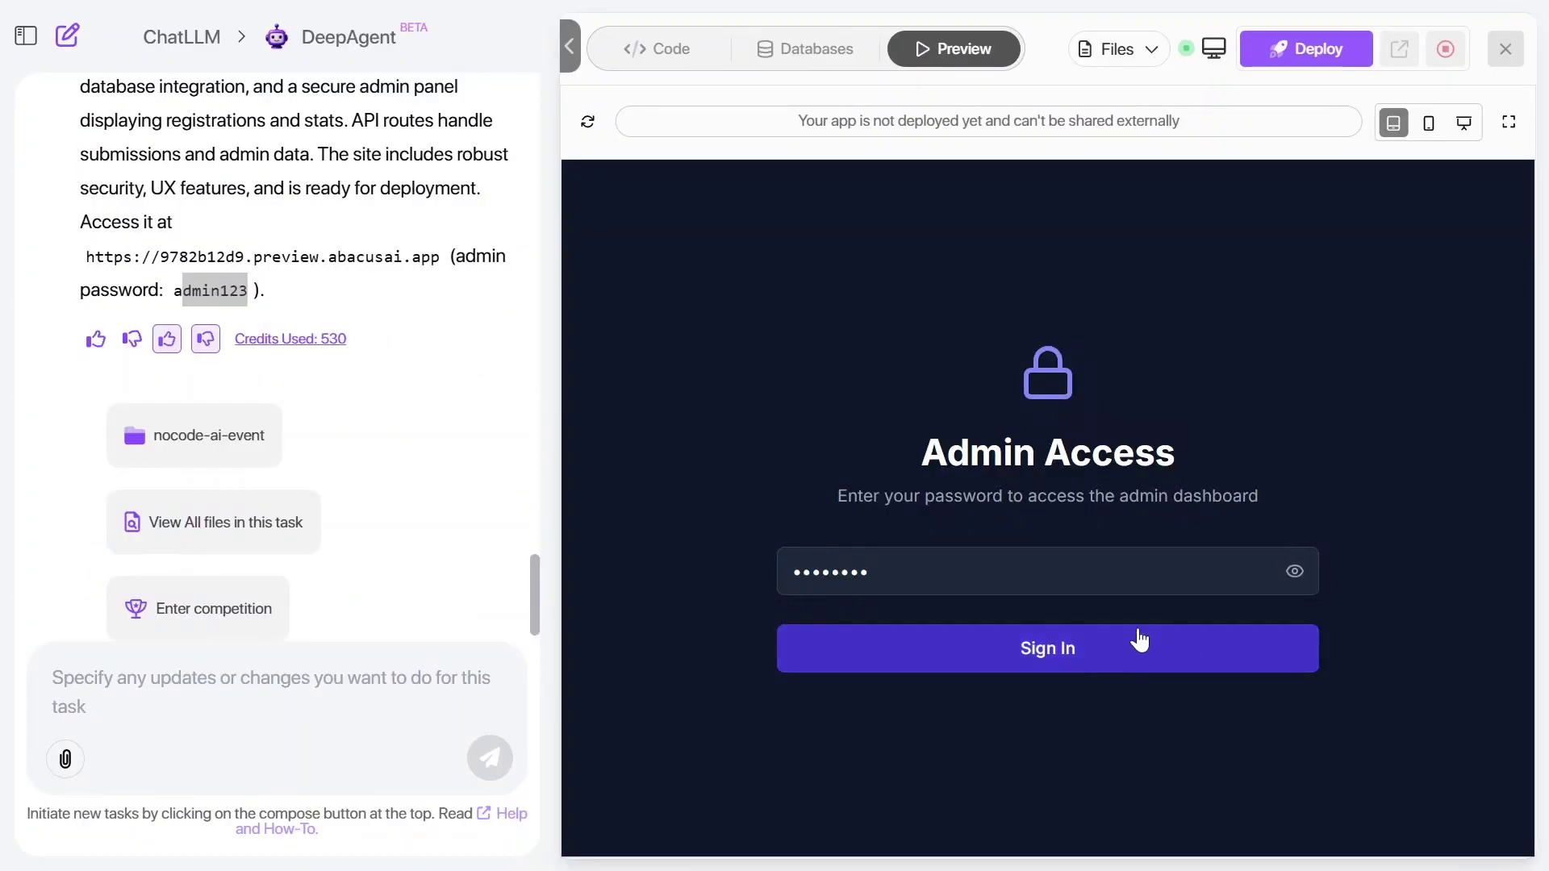
pyautogui.click(1290, 578)
pyautogui.press('Return')
# Review the dashboard's total registrations count, heading and the attendee's registration date.
pyautogui.moveTo(709, 373); pyautogui.dragTo(756, 292)
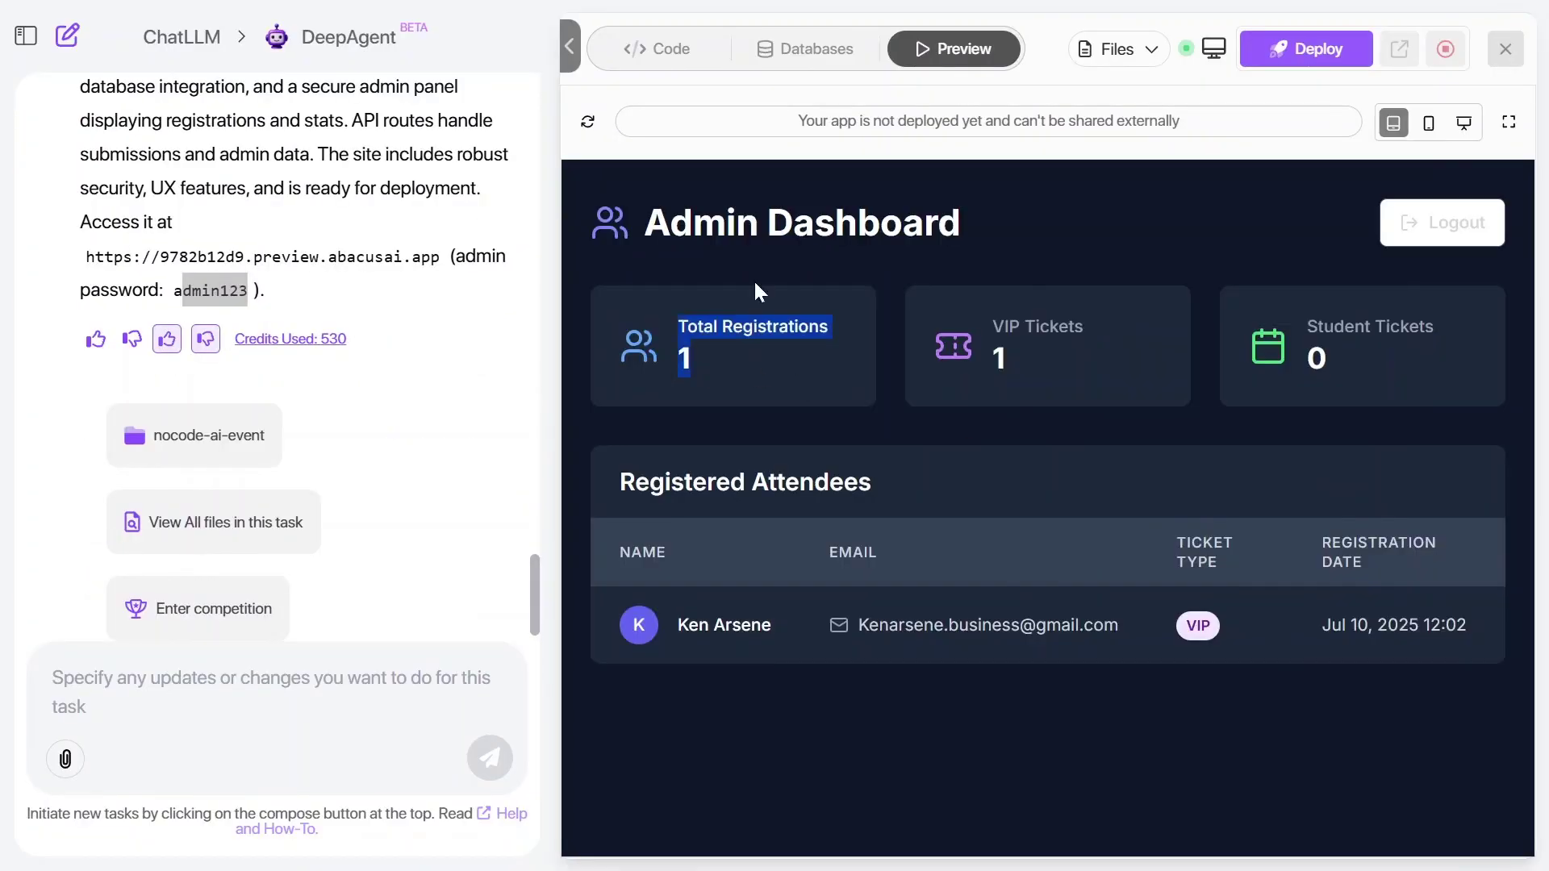
pyautogui.click(756, 292)
pyautogui.moveTo(639, 238); pyautogui.dragTo(996, 250)
pyautogui.click(996, 249)
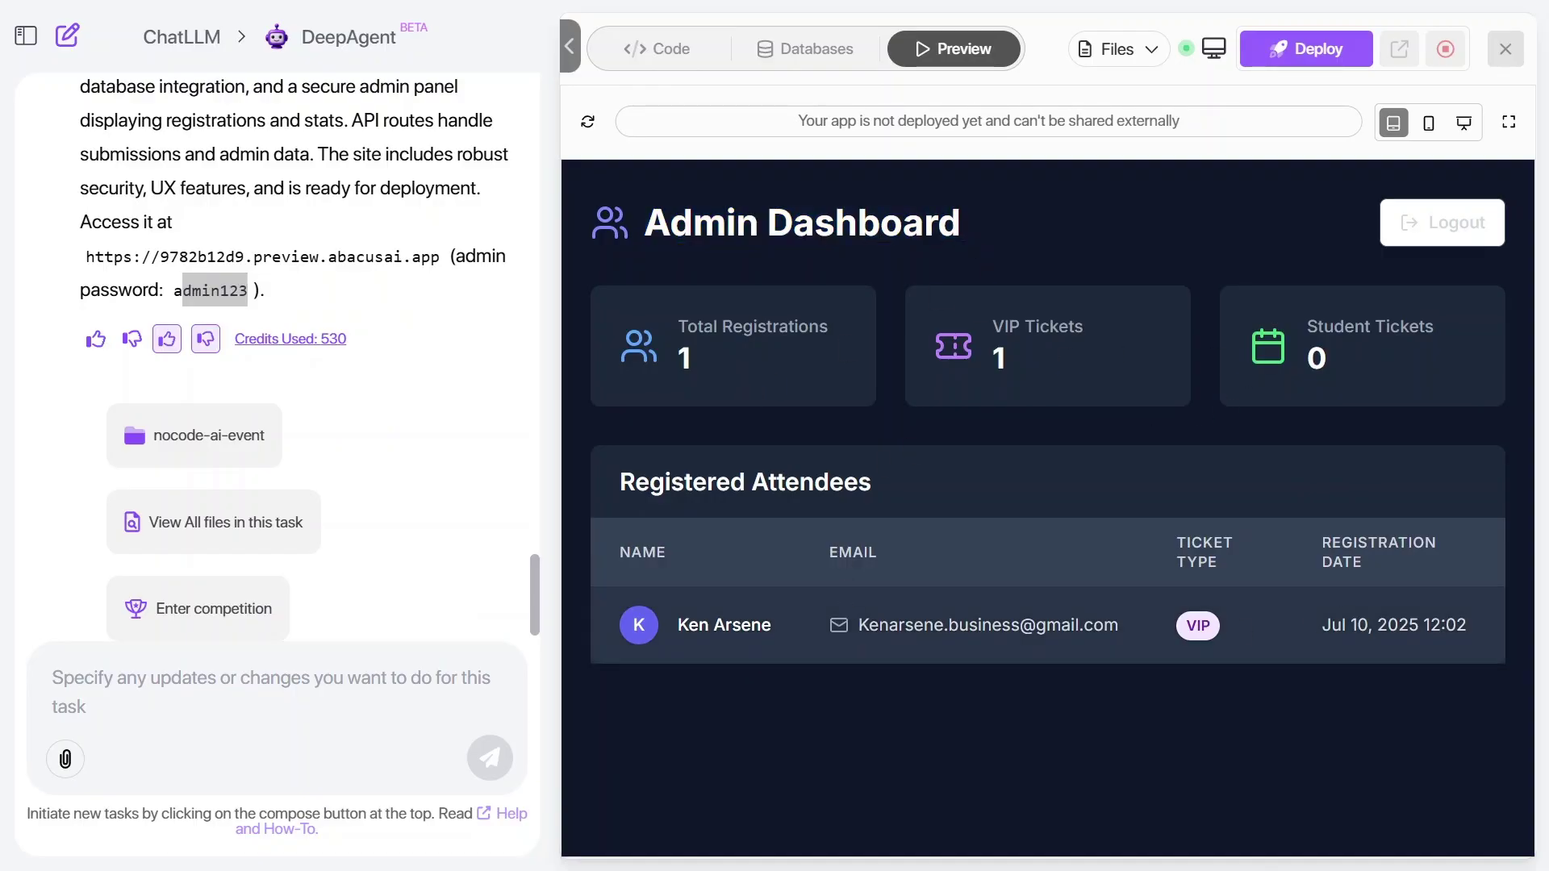
pyautogui.moveTo(1321, 624); pyautogui.dragTo(1423, 627)
pyautogui.click(1395, 647)
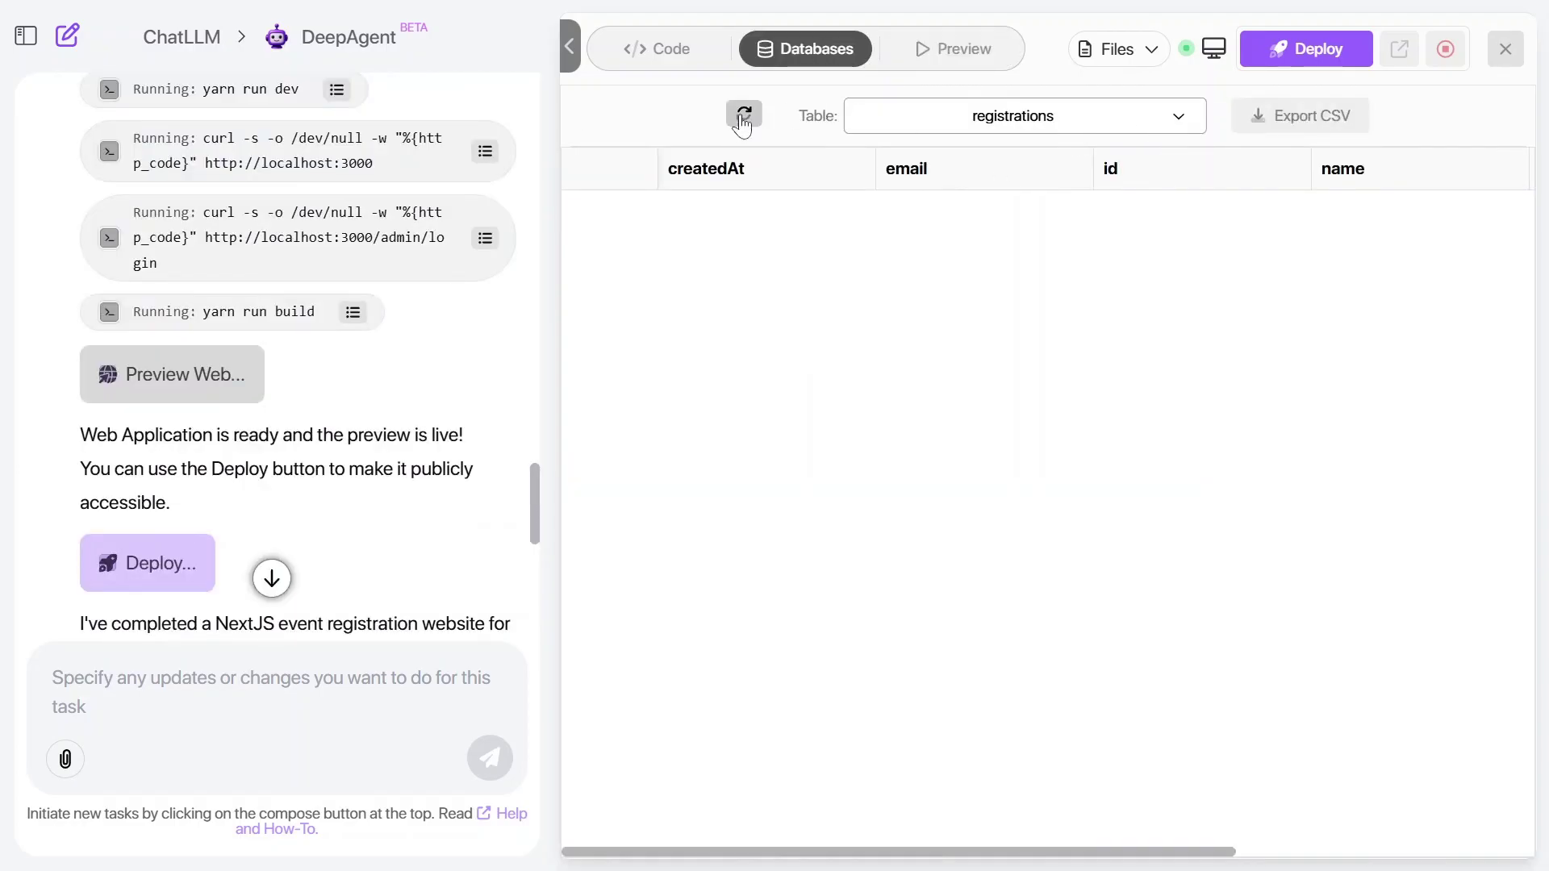
# Reload the registrations table, then view the deployment's Custom Domain options from the preview.
pyautogui.click(745, 112)
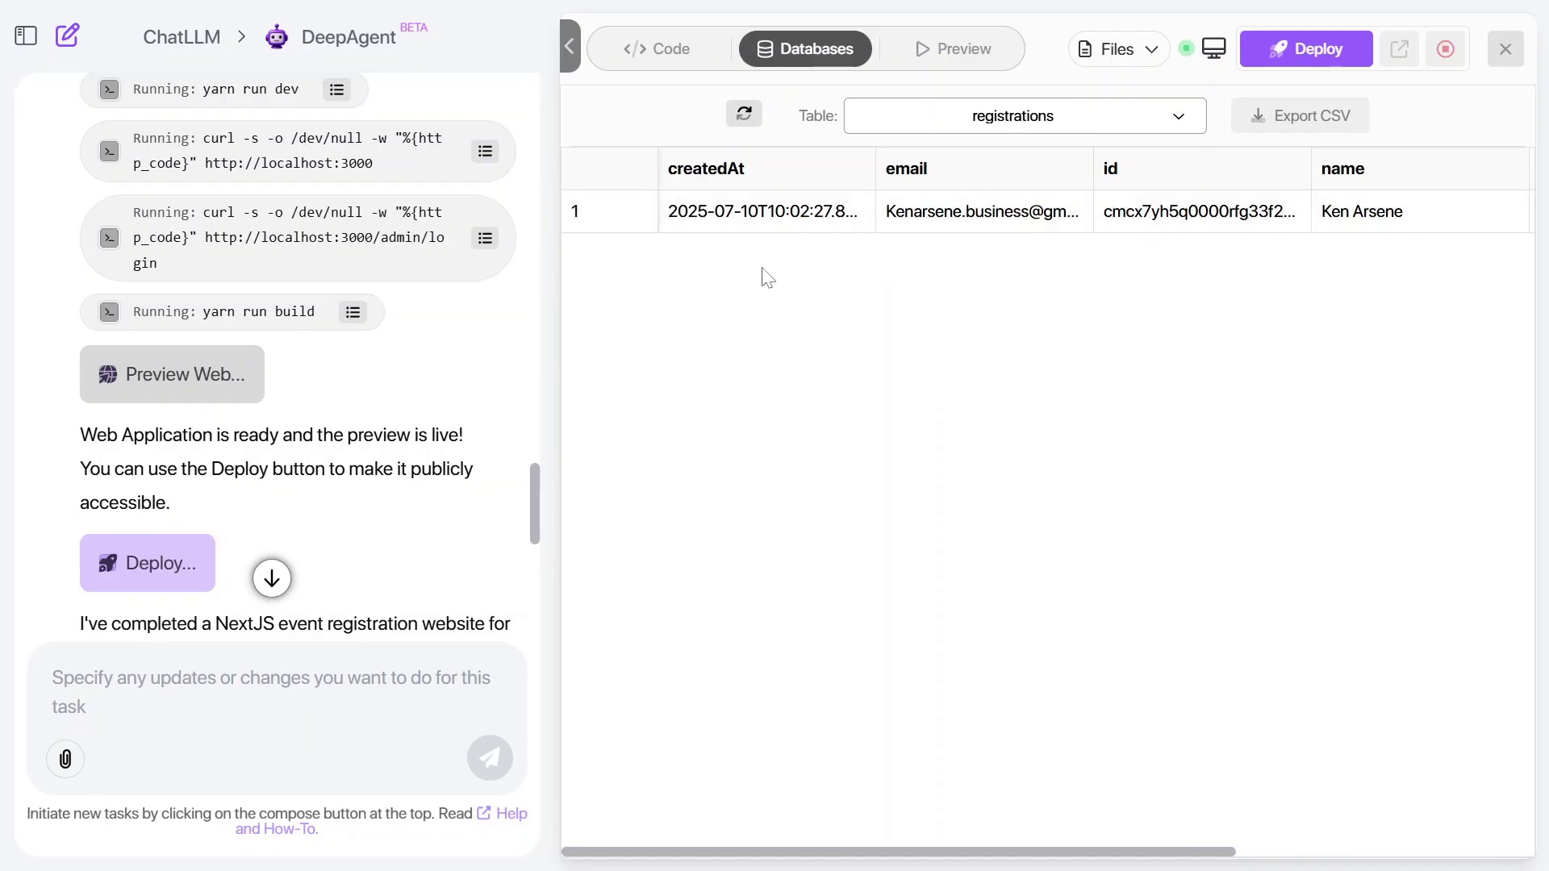
pyautogui.click(956, 50)
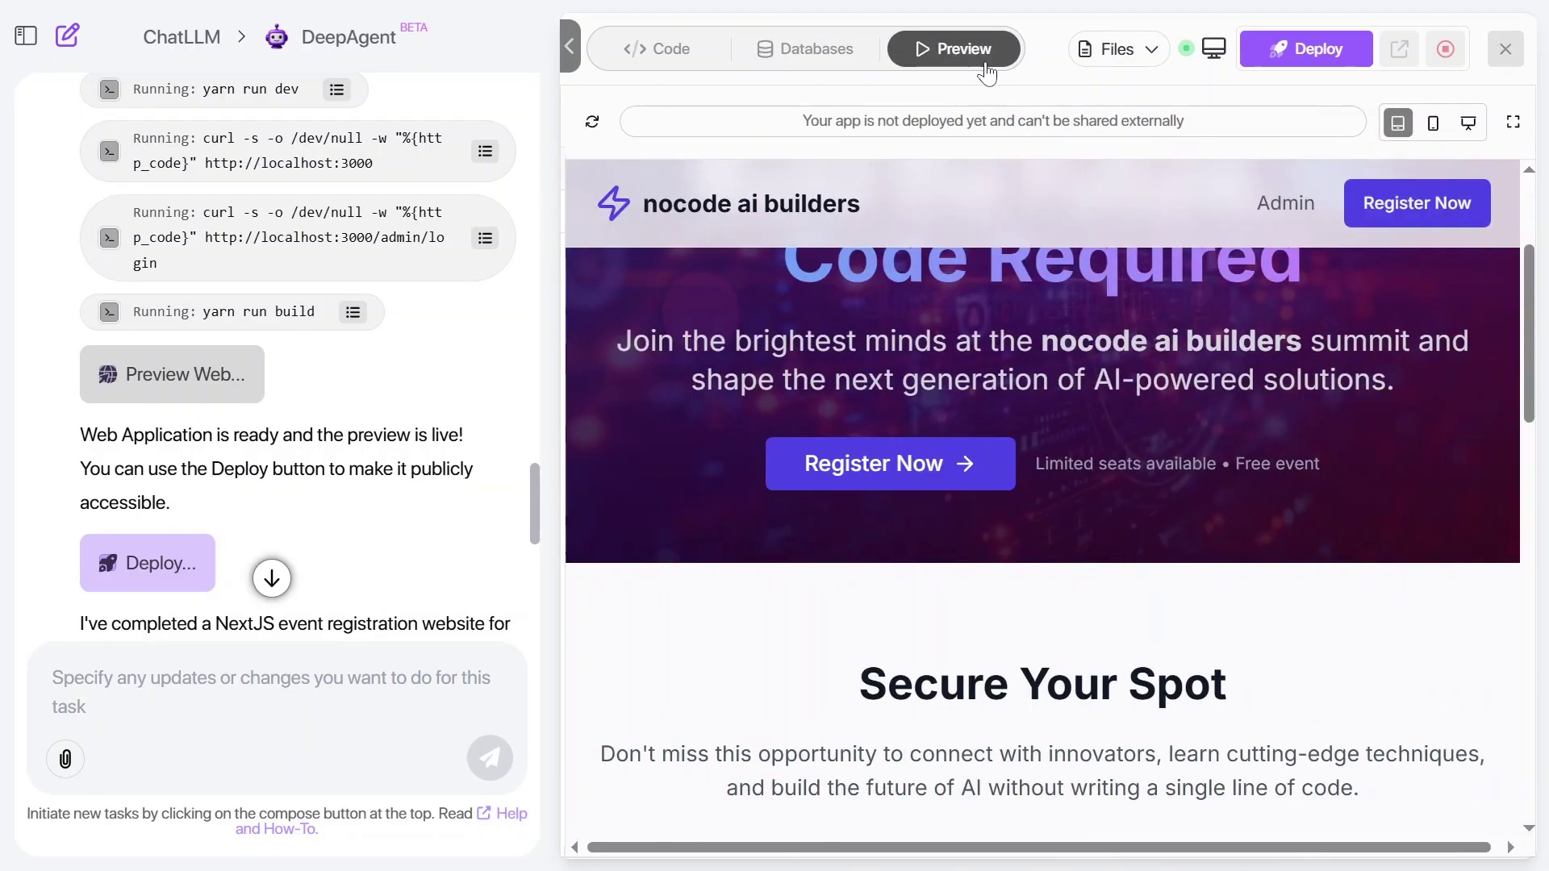
pyautogui.click(1295, 51)
pyautogui.click(850, 467)
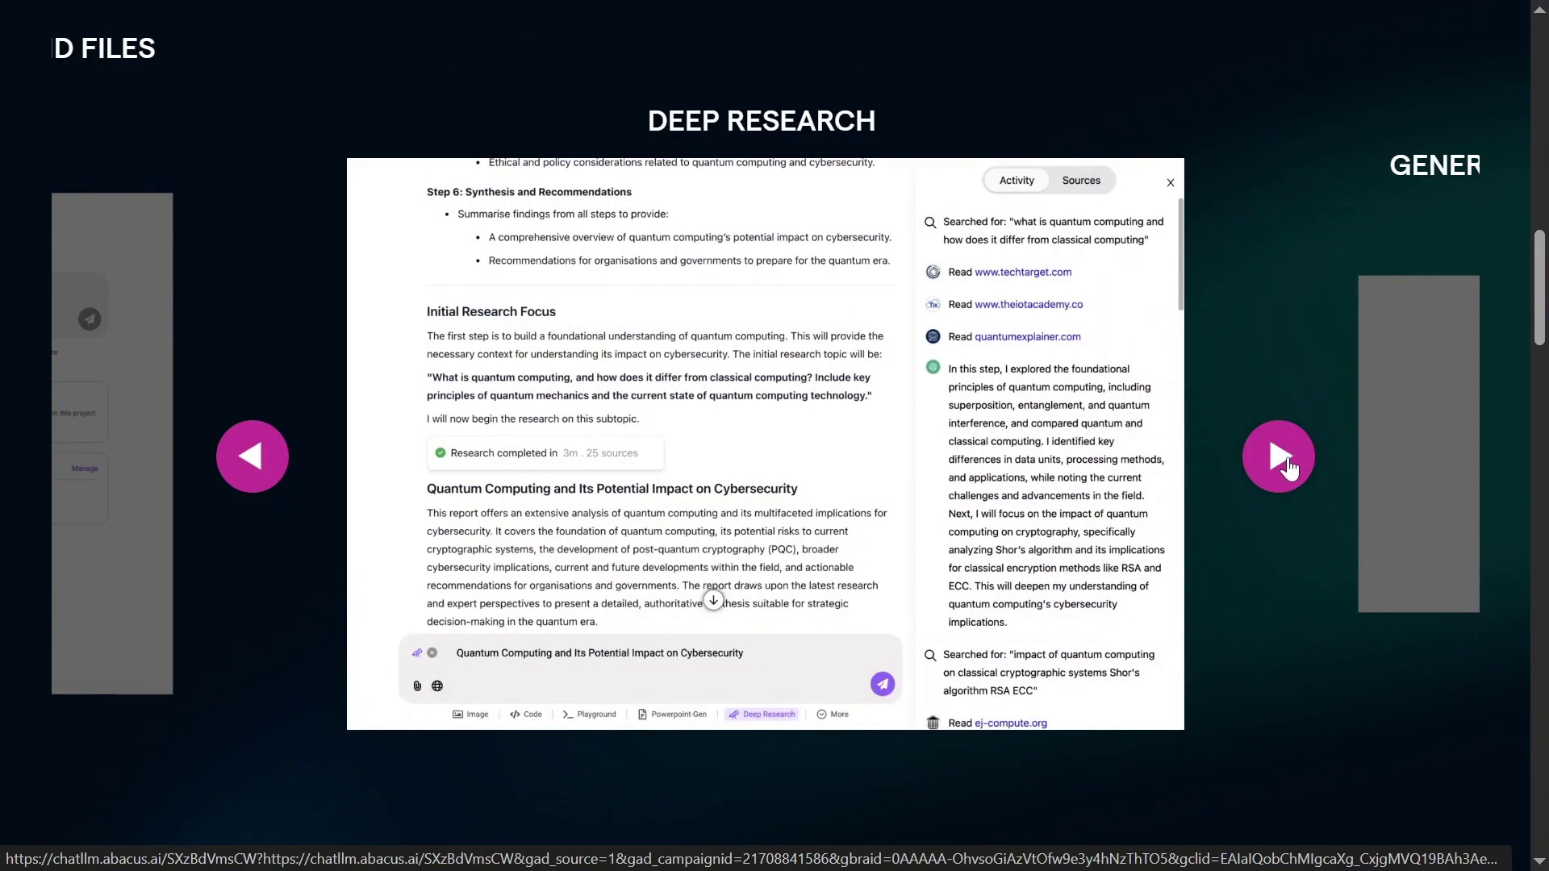
# Advance the feature showcase through three more tools.
pyautogui.click(1283, 462)
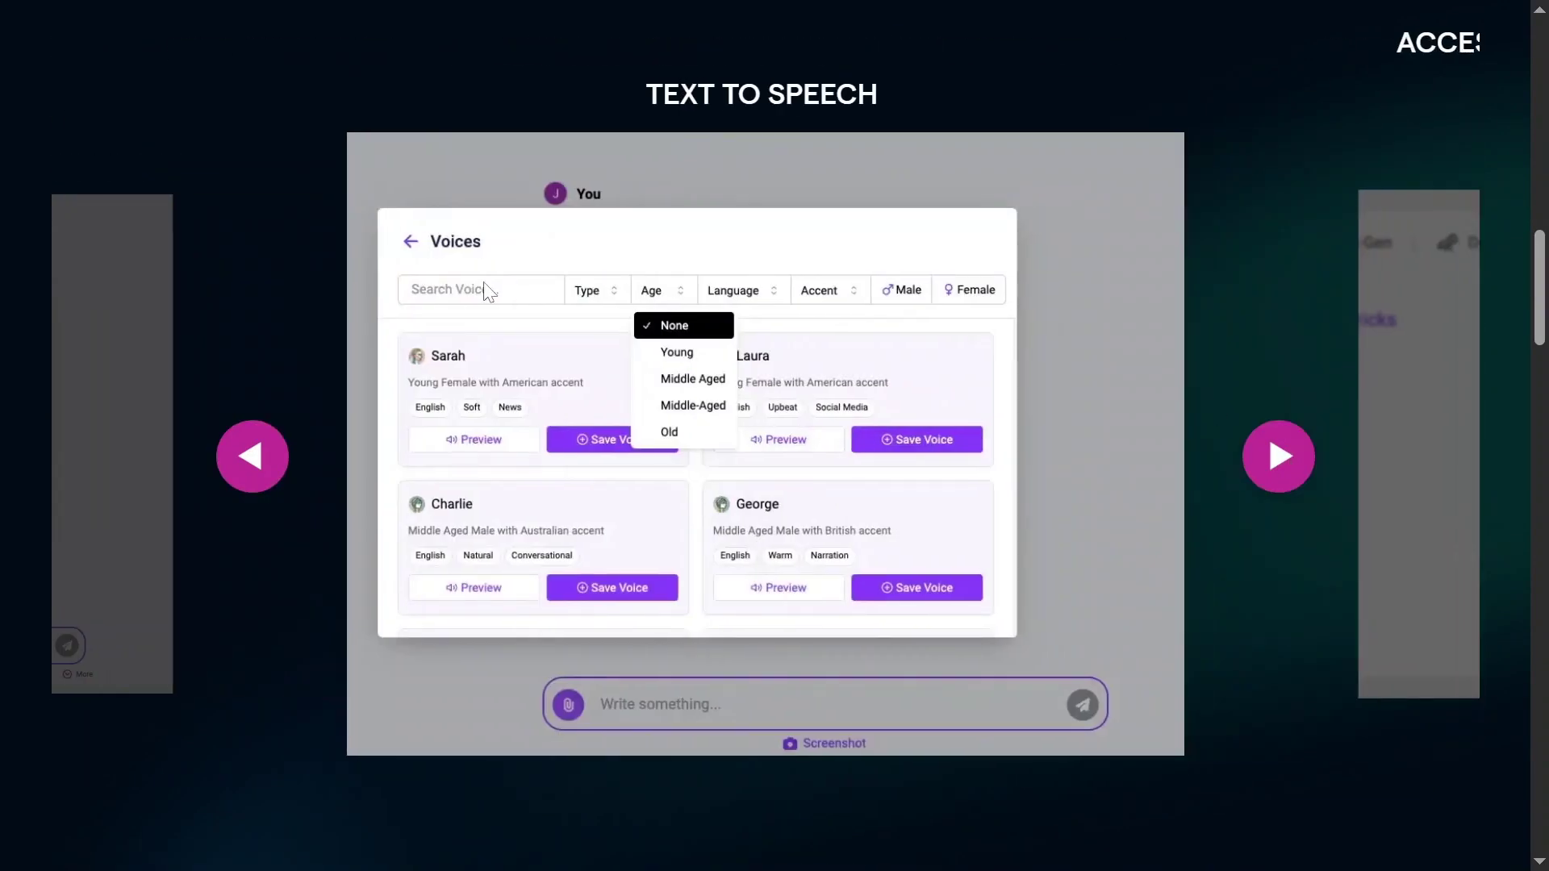
pyautogui.click(1279, 455)
pyautogui.click(1283, 455)
pyautogui.scroll(-10, 170, 428)
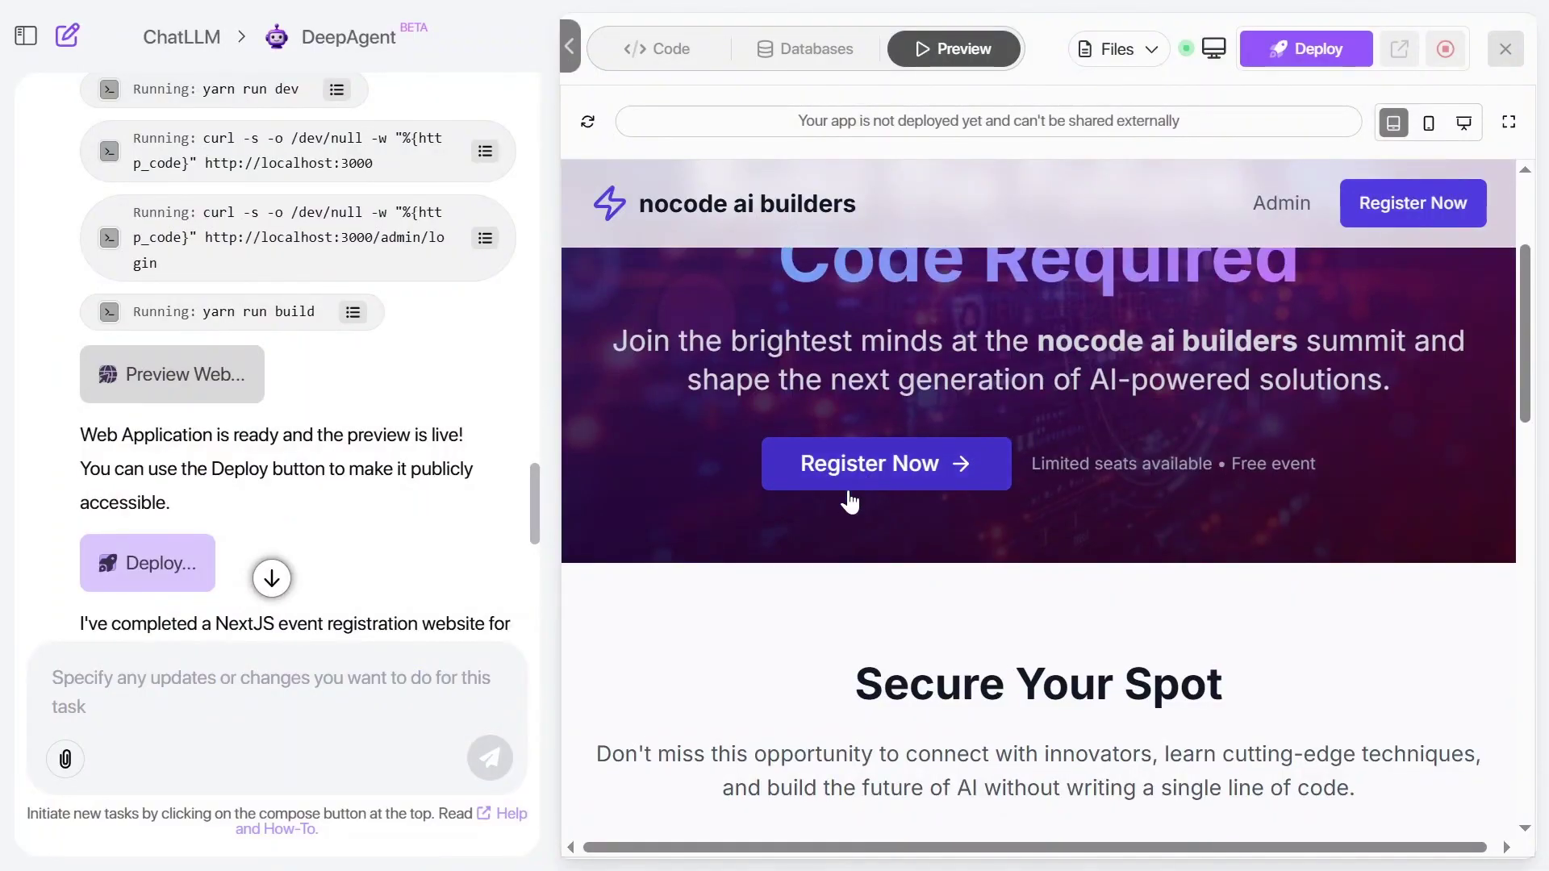
pyautogui.scroll(2, 848, 501)
pyautogui.scroll(-5, 848, 521)
pyautogui.scroll(-5, 837, 519)
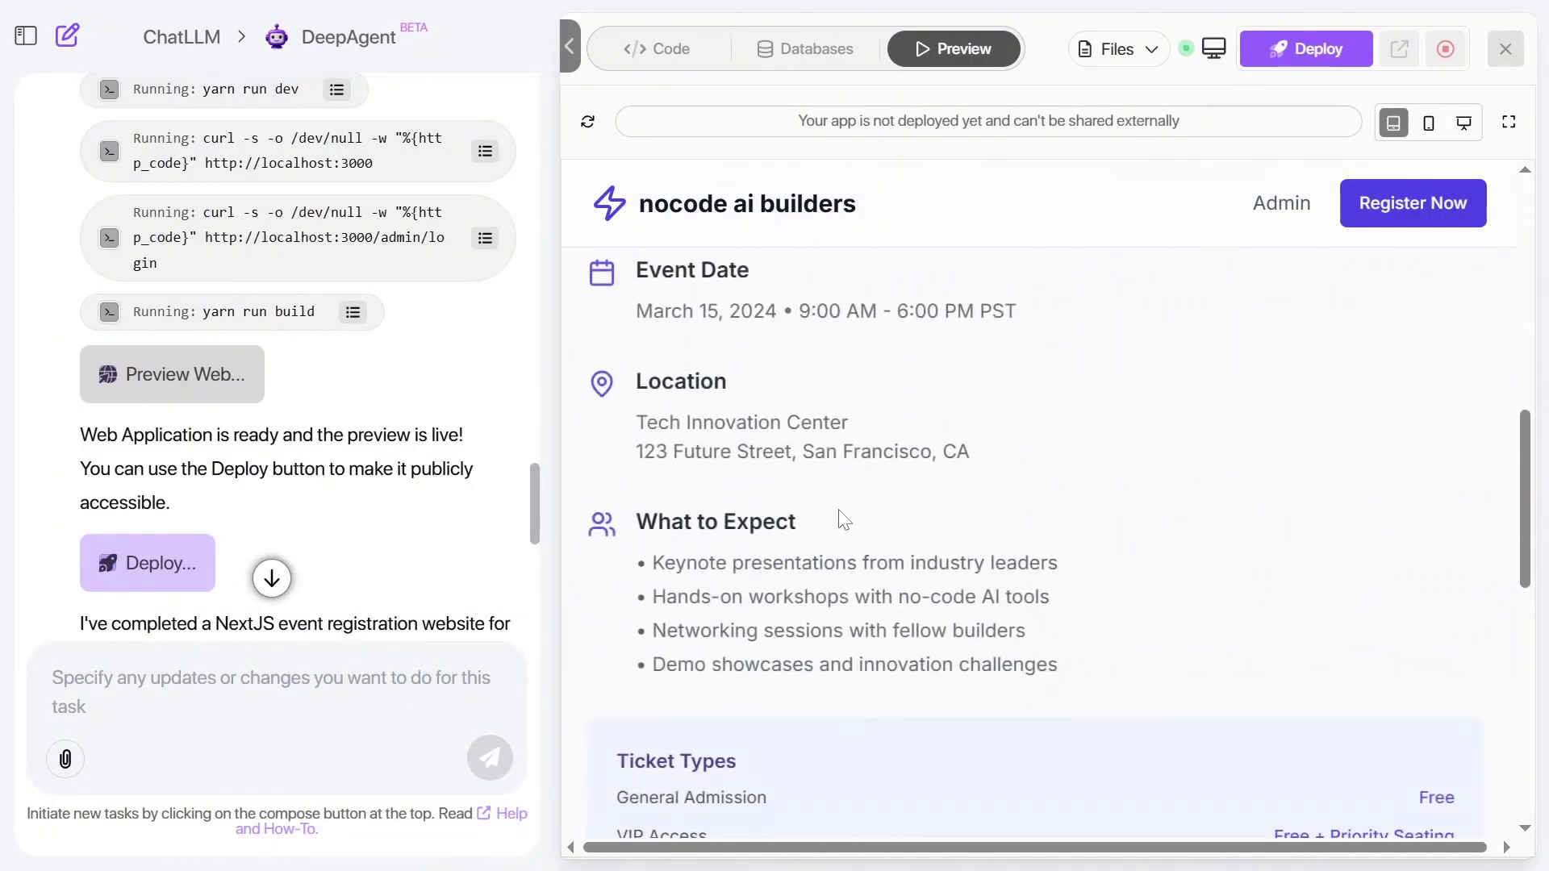
pyautogui.scroll(-5, 885, 526)
pyautogui.scroll(3, 942, 488)
pyautogui.scroll(5, 941, 488)
pyautogui.scroll(5, 943, 488)
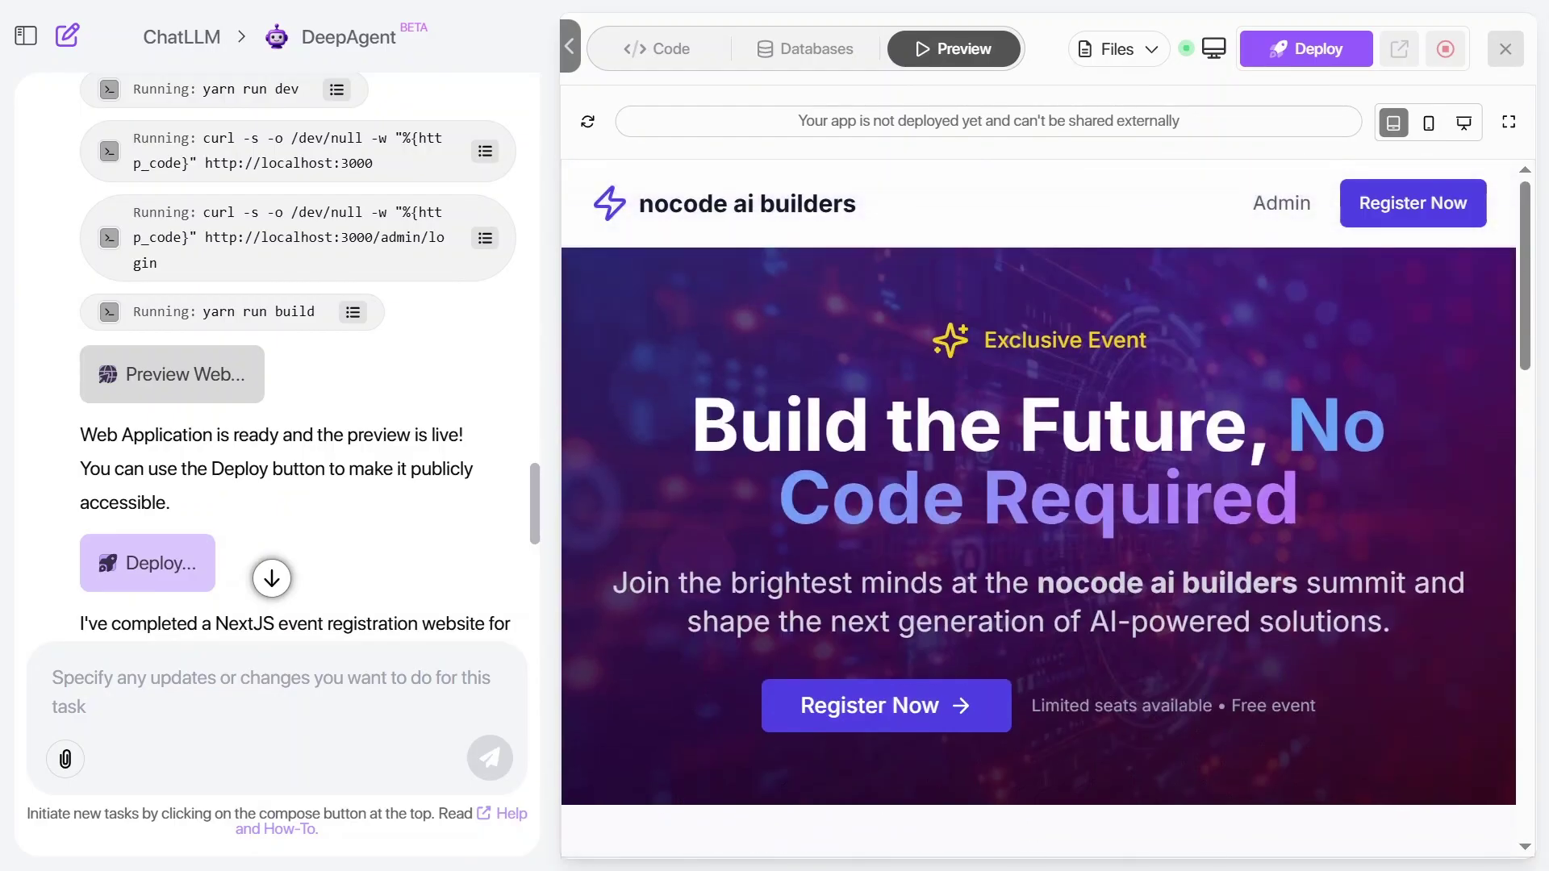
pyautogui.scroll(-1, 271, 492)
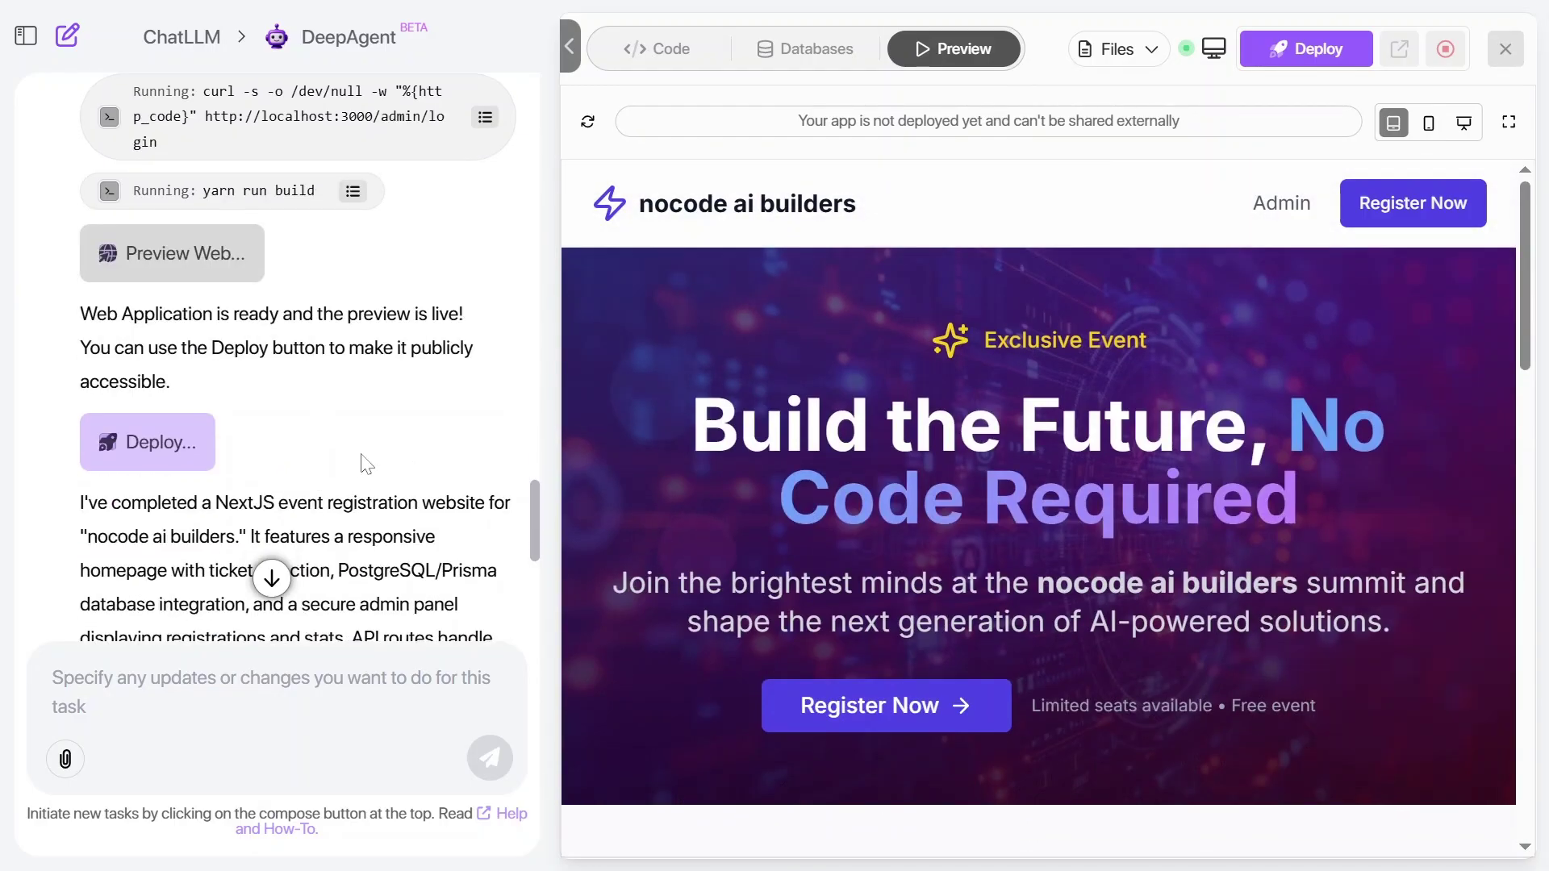
pyautogui.scroll(5, 363, 463)
pyautogui.scroll(5, 391, 291)
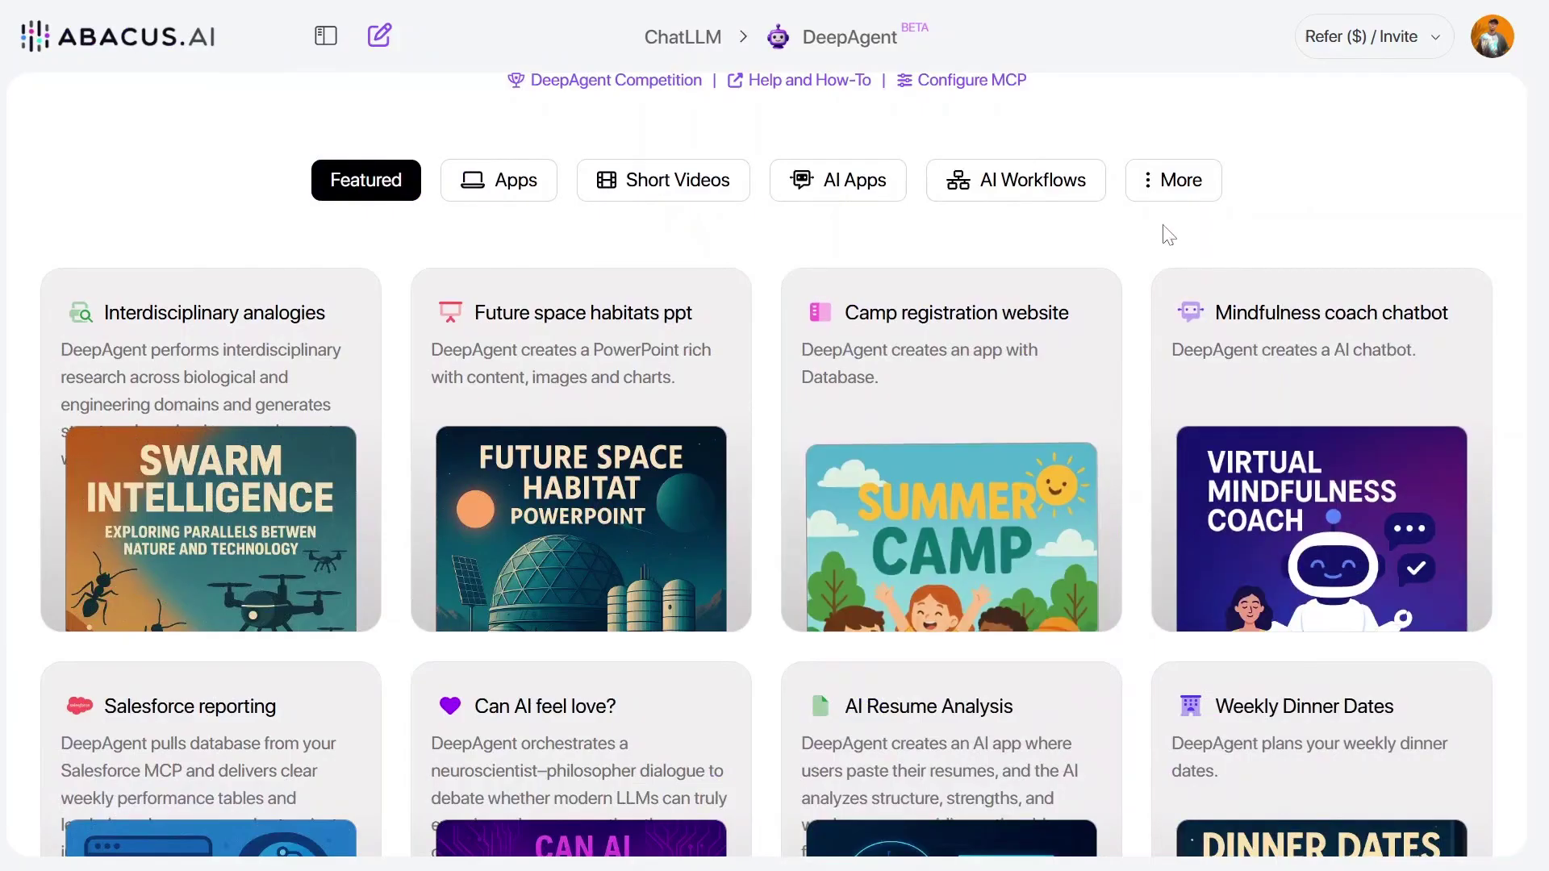
# Expand the More dropdown in DeepAgent's Featured gallery to reveal extra sample task categories.
pyautogui.click(1172, 195)
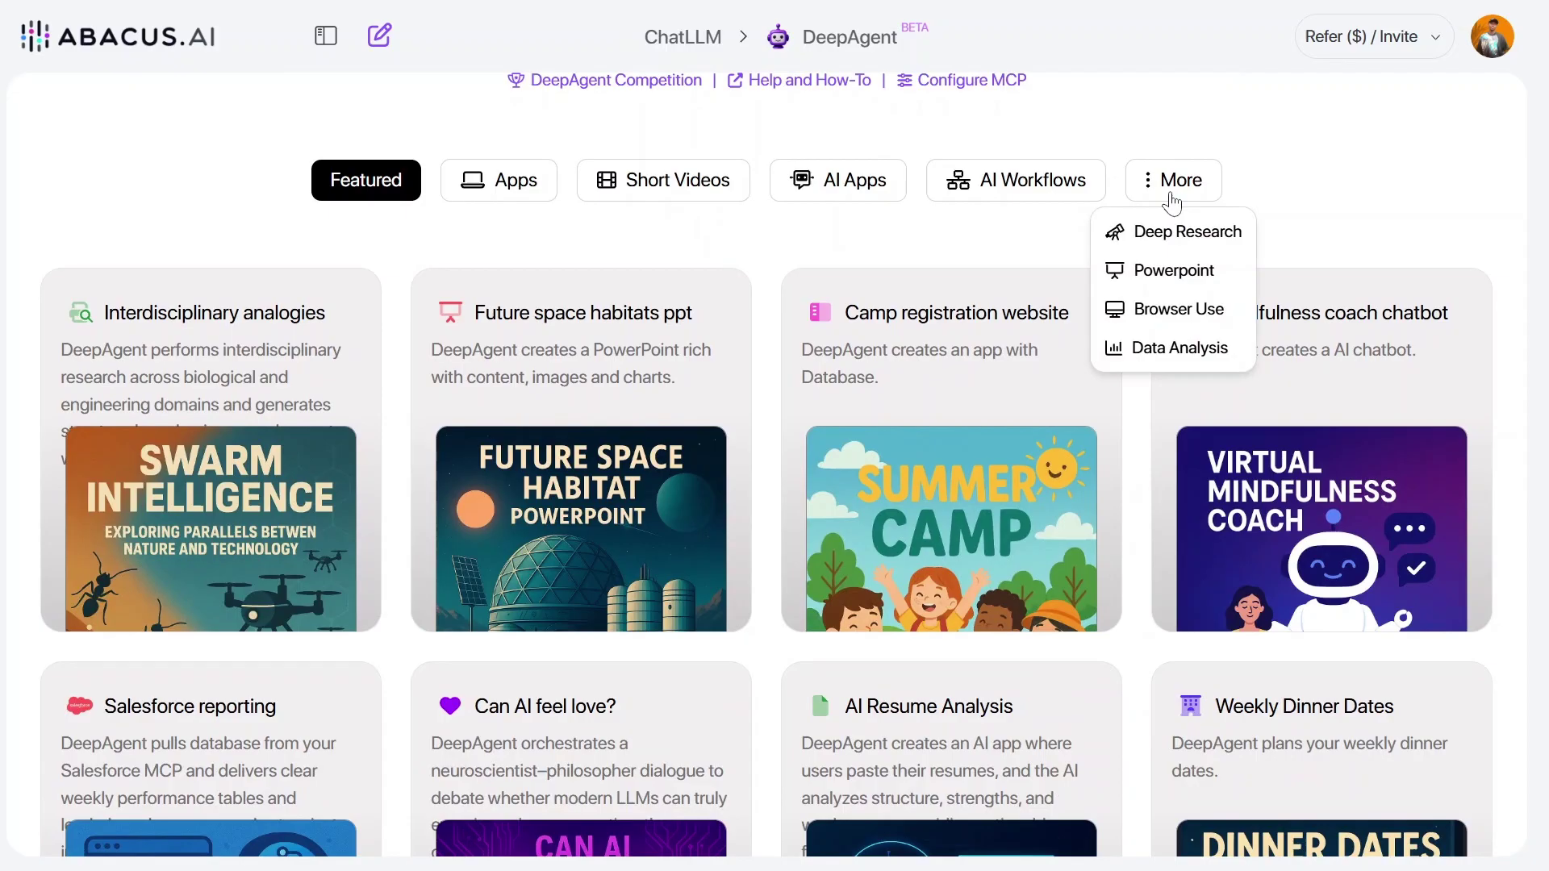
pyautogui.scroll(-2, 799, 327)
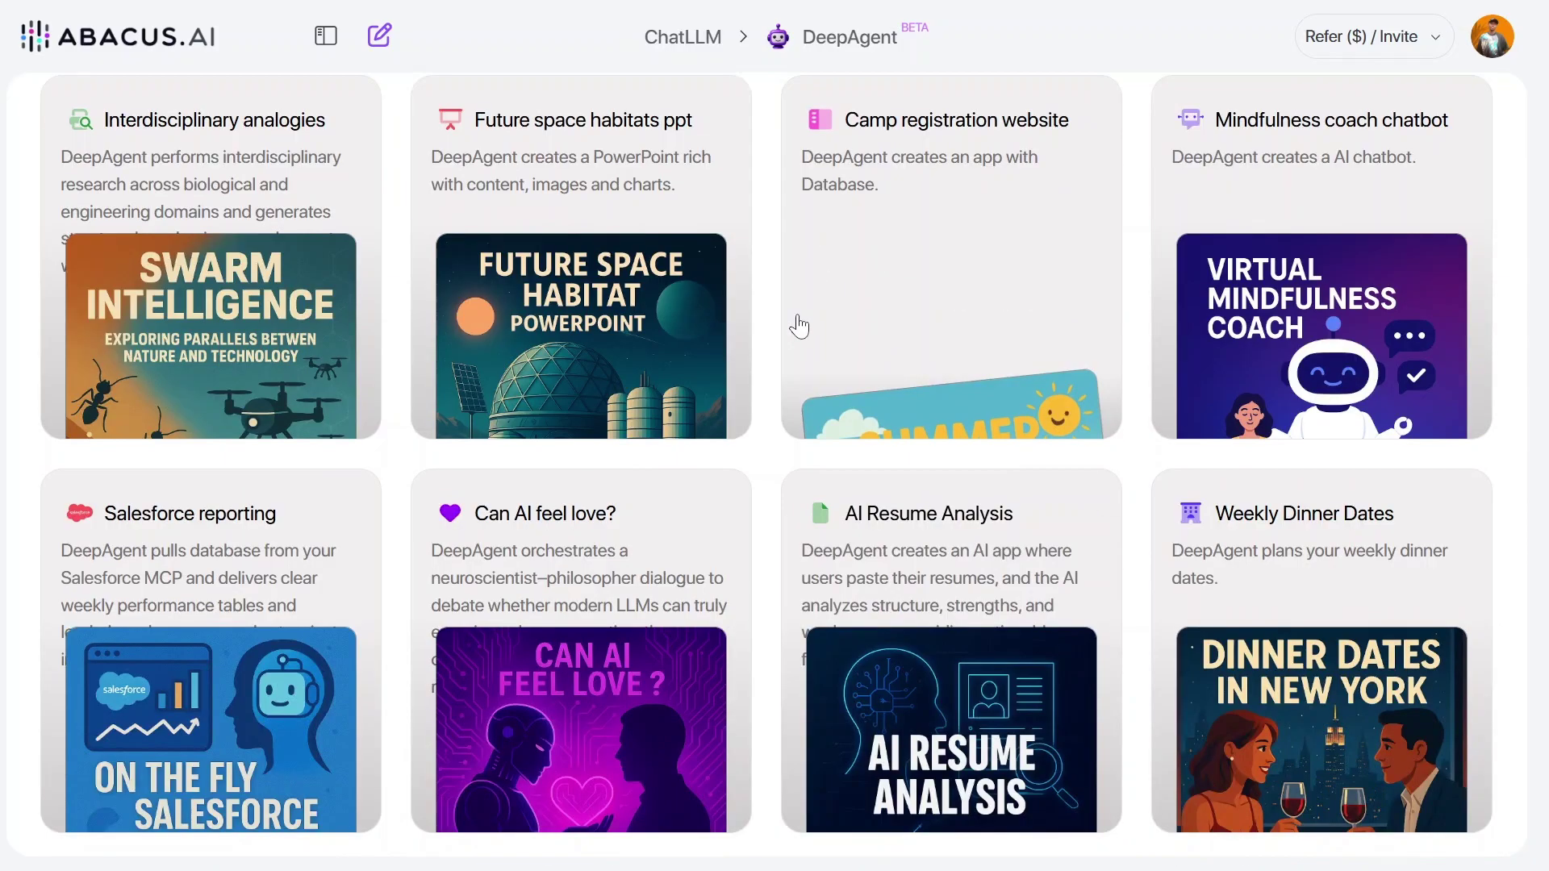
pyautogui.scroll(-3, 799, 328)
pyautogui.scroll(8, 440, 432)
pyautogui.scroll(2, 412, 505)
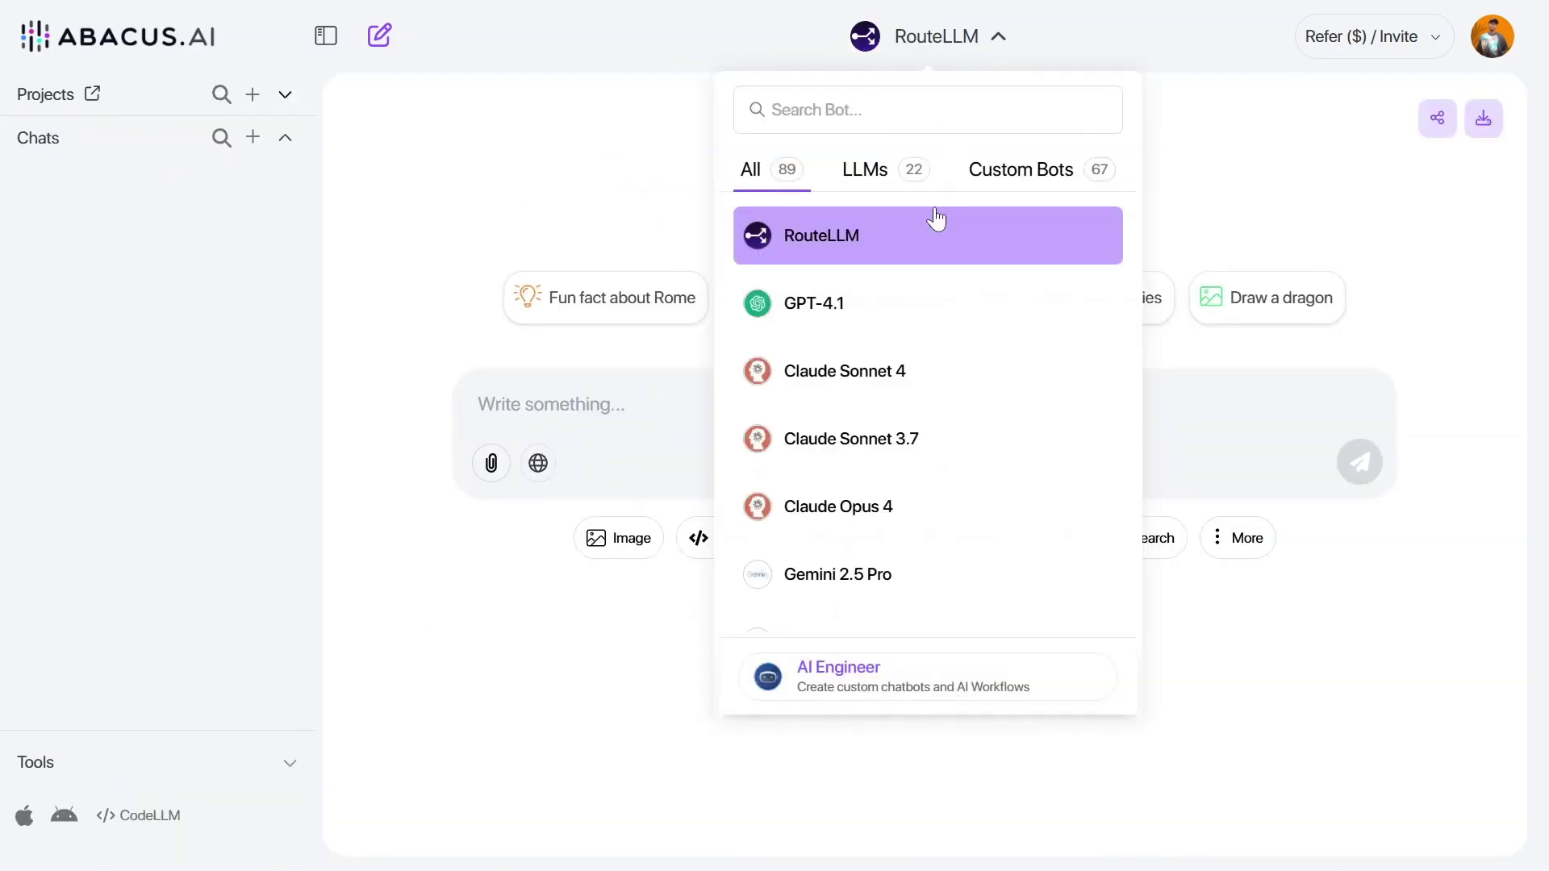
pyautogui.scroll(-2, 825, 348)
pyautogui.scroll(-2, 826, 348)
pyautogui.scroll(-1, 847, 333)
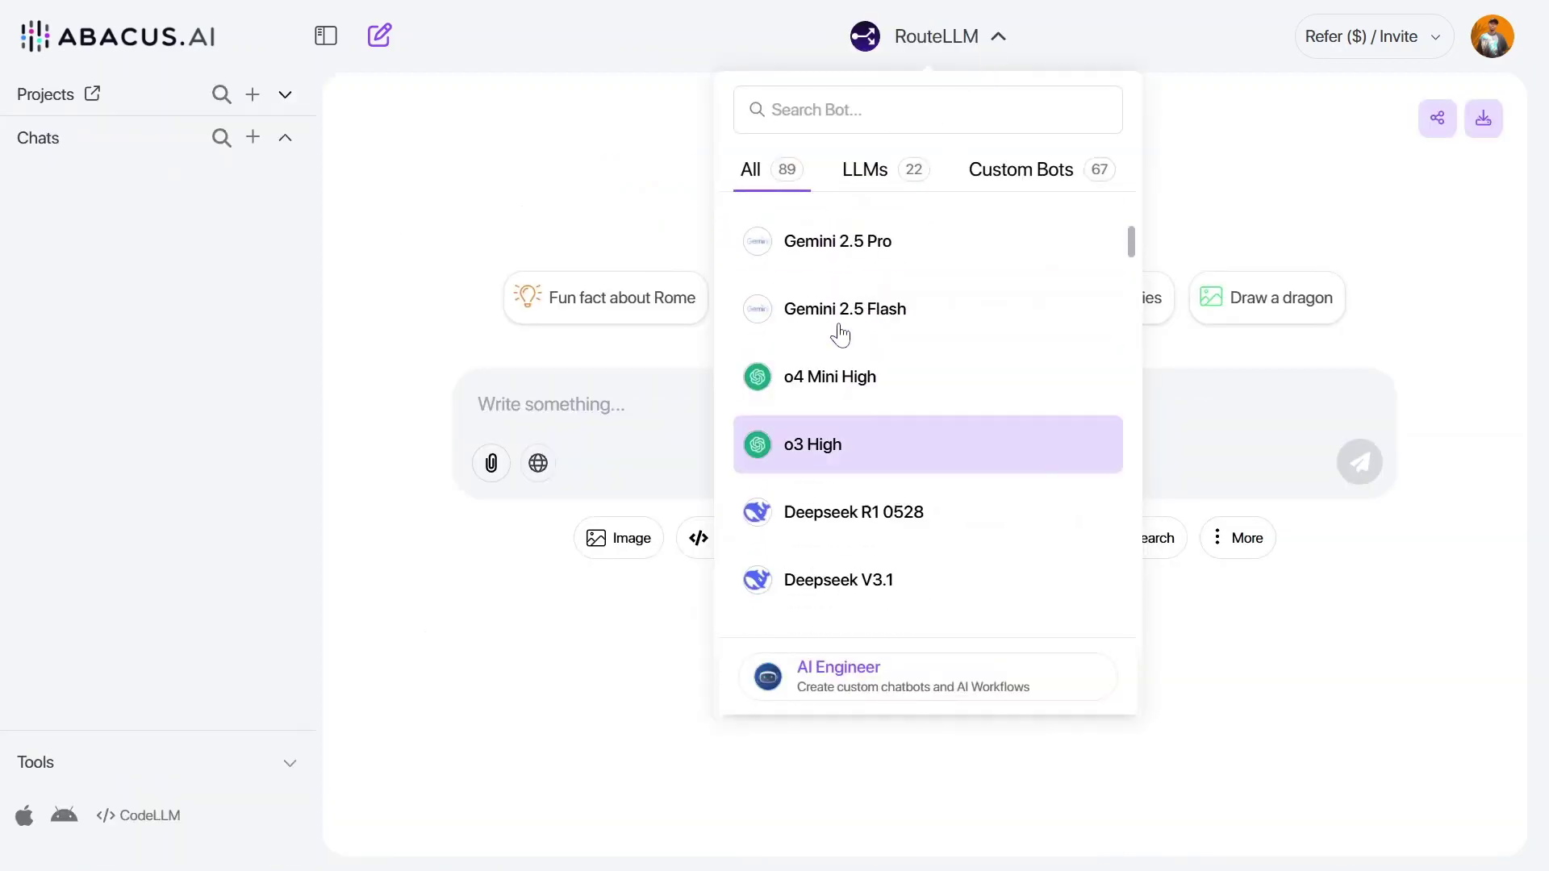
# Toggle the RouteLLM prompt into Deep Research mode and back off, leaving it in normal mode.
pyautogui.click(1246, 537)
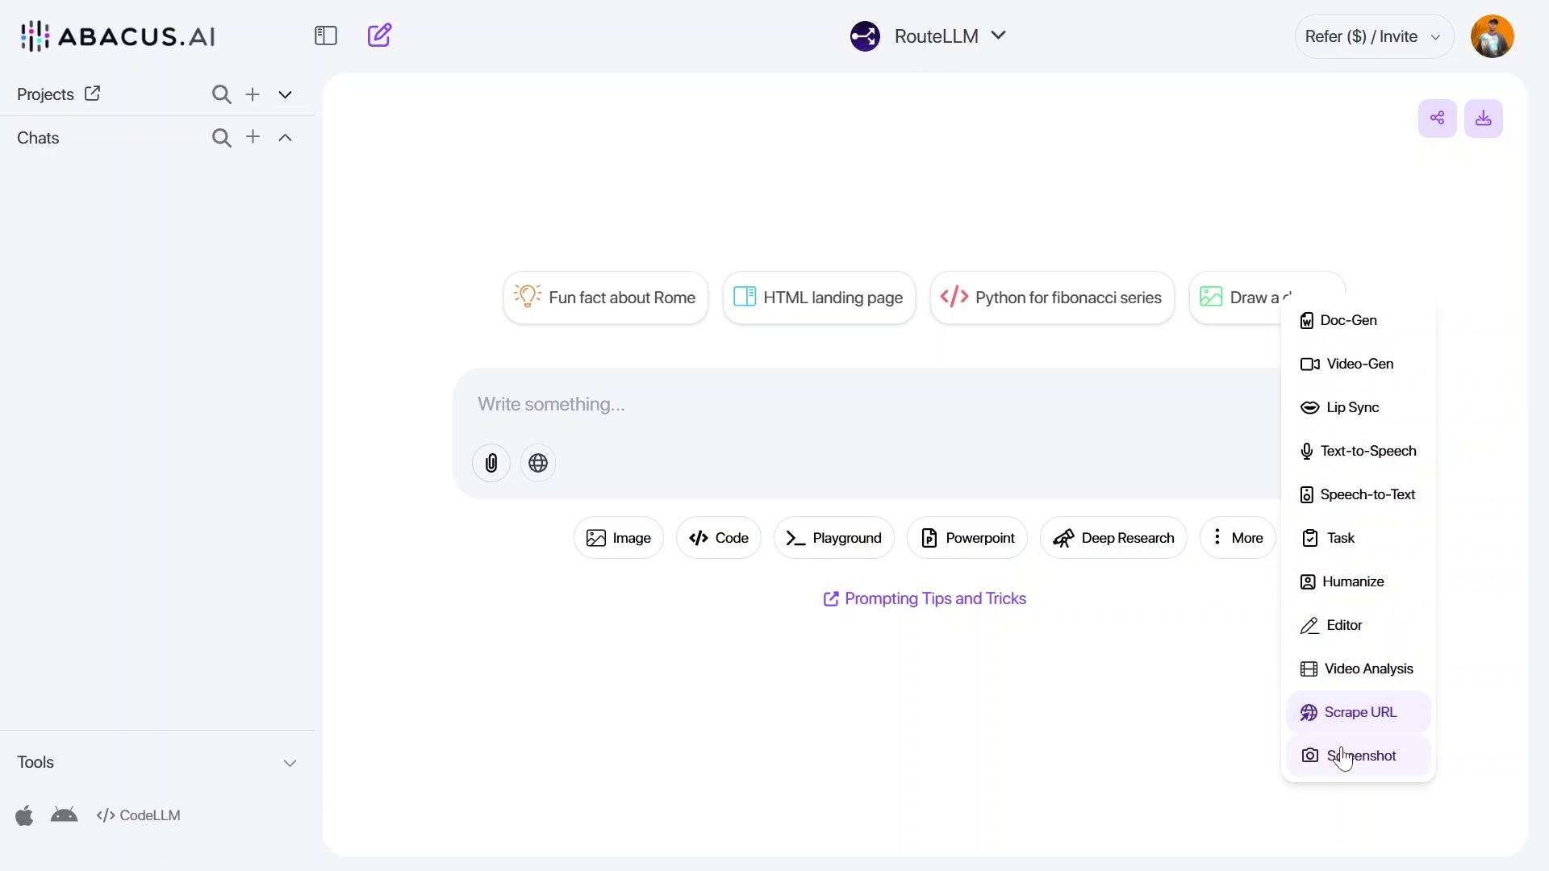
pyautogui.click(1194, 663)
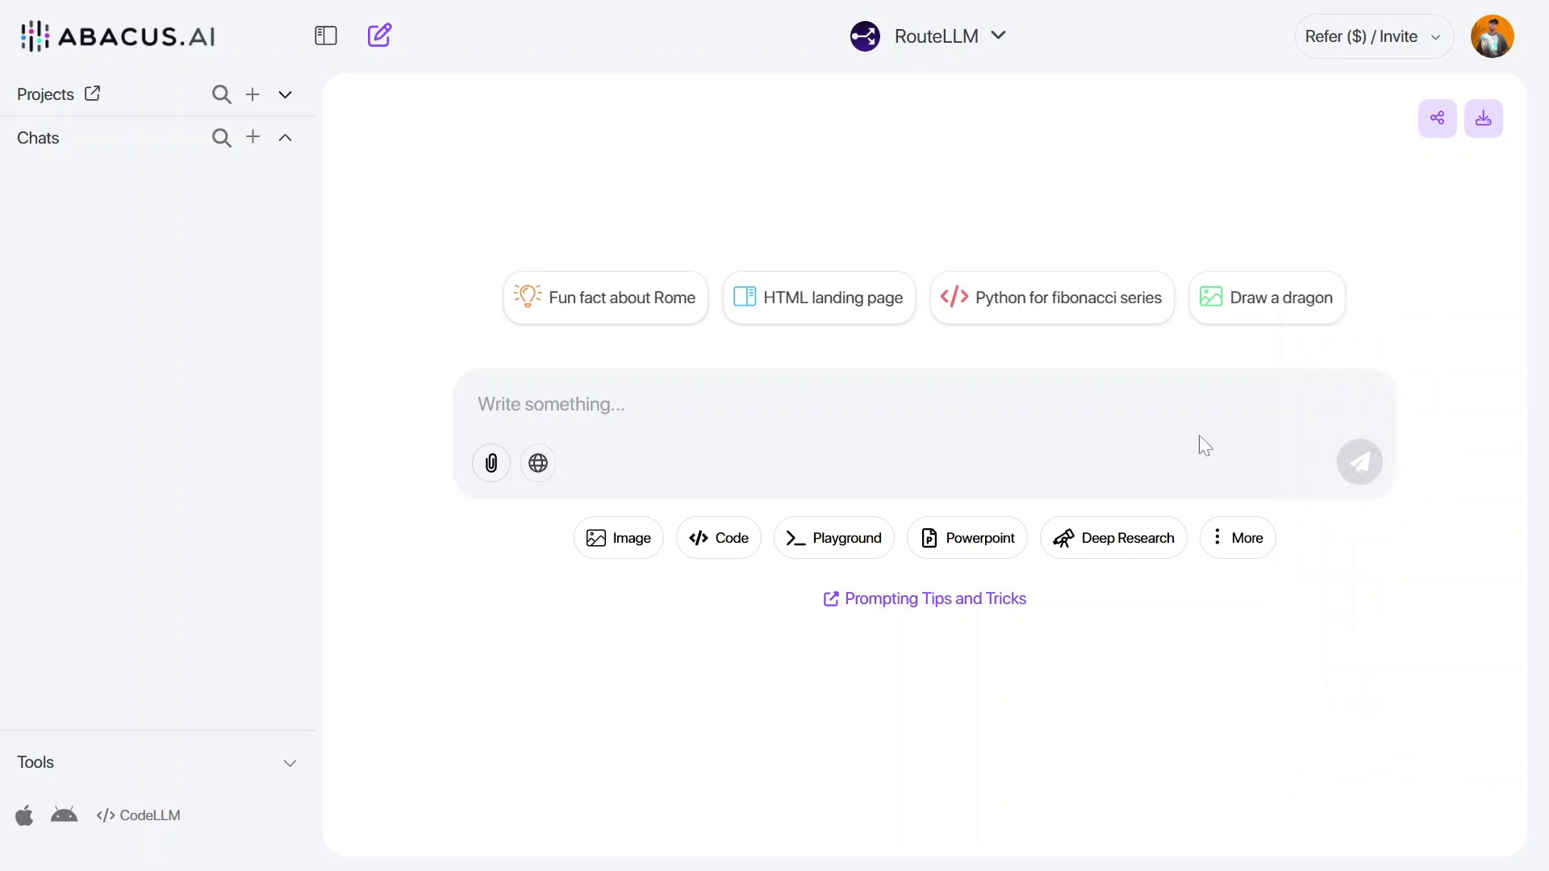
pyautogui.click(1107, 553)
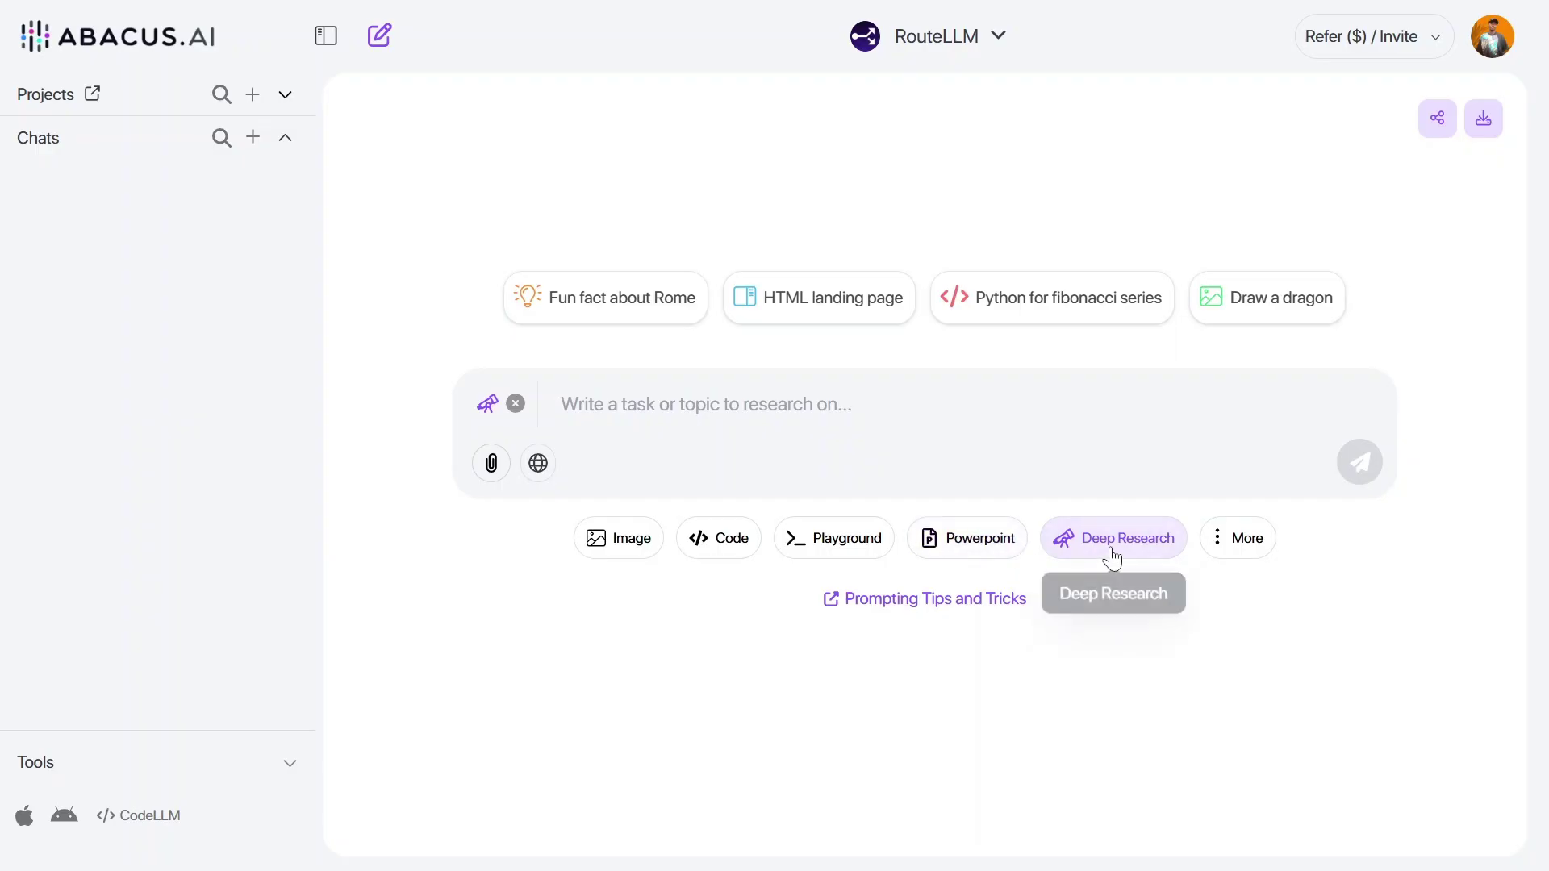
pyautogui.click(516, 404)
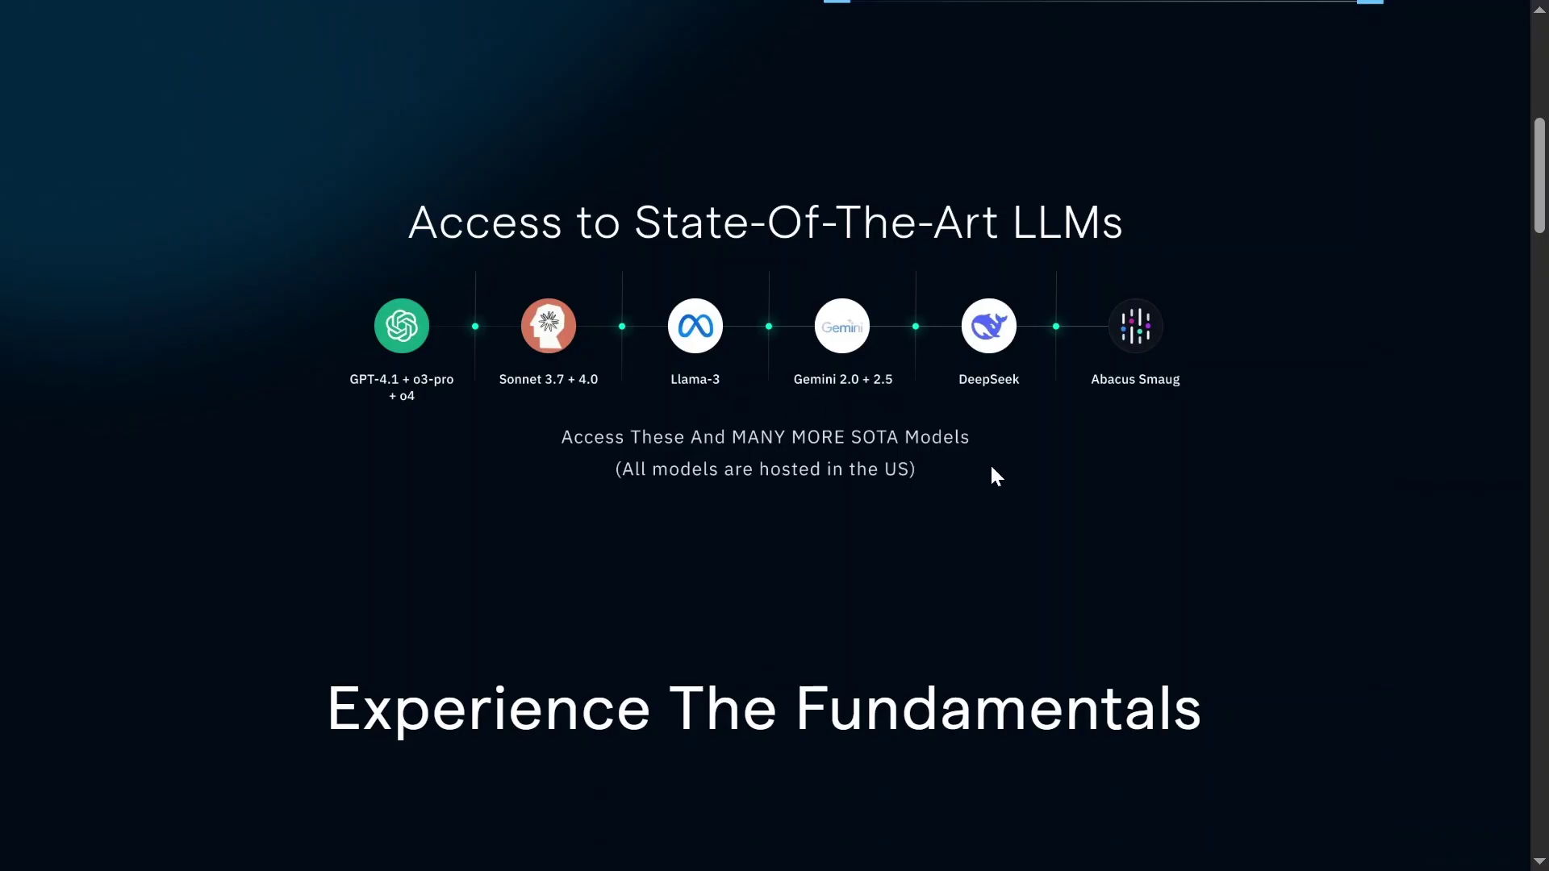
pyautogui.scroll(-1, 655, 480)
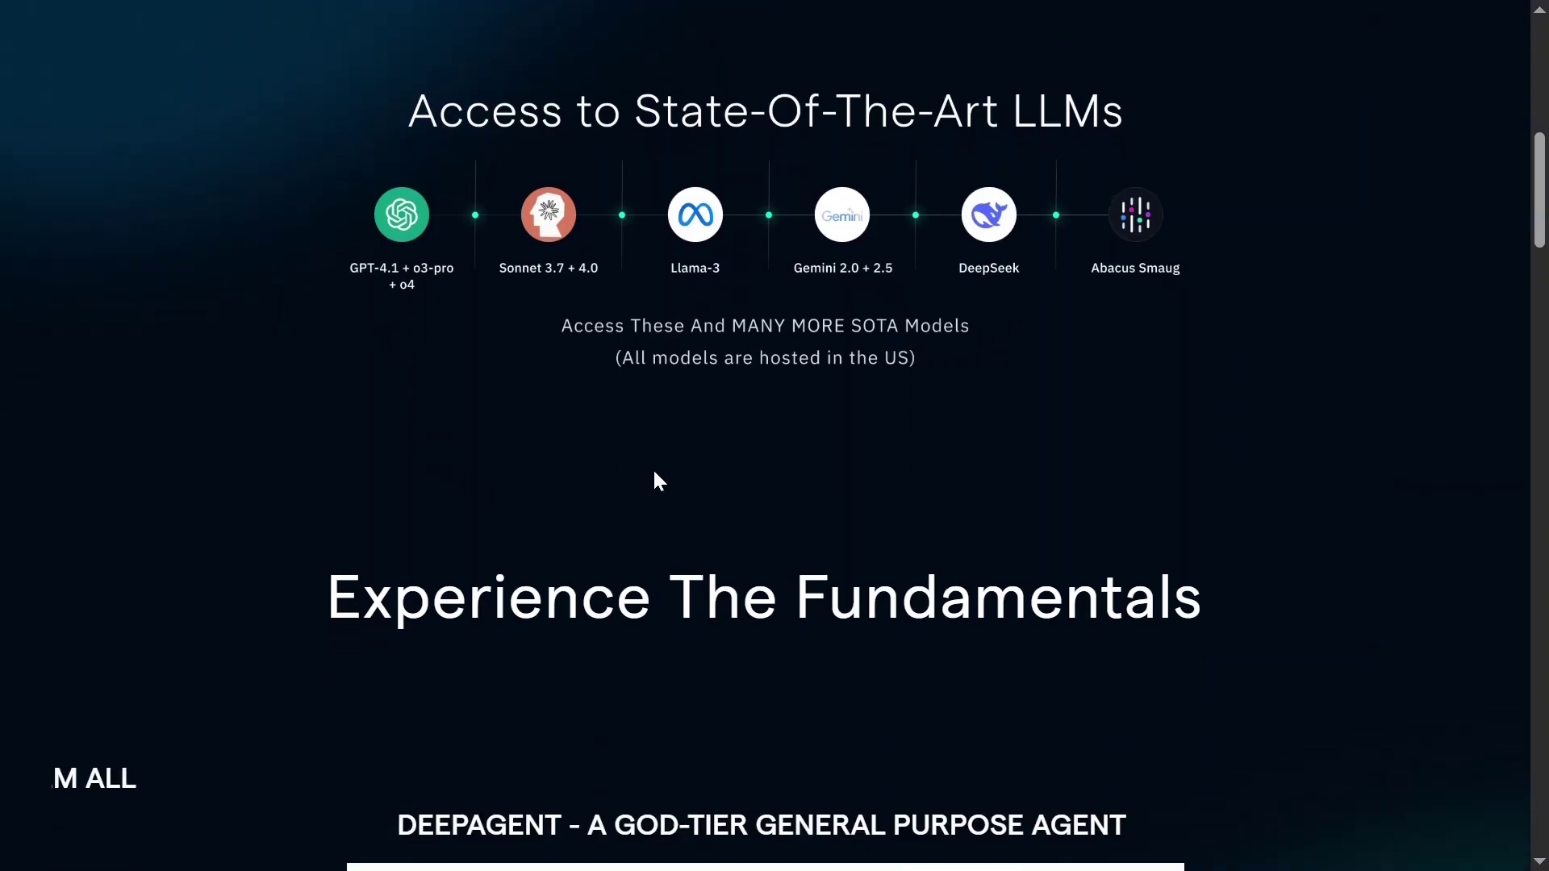
pyautogui.scroll(-1, 582, 361)
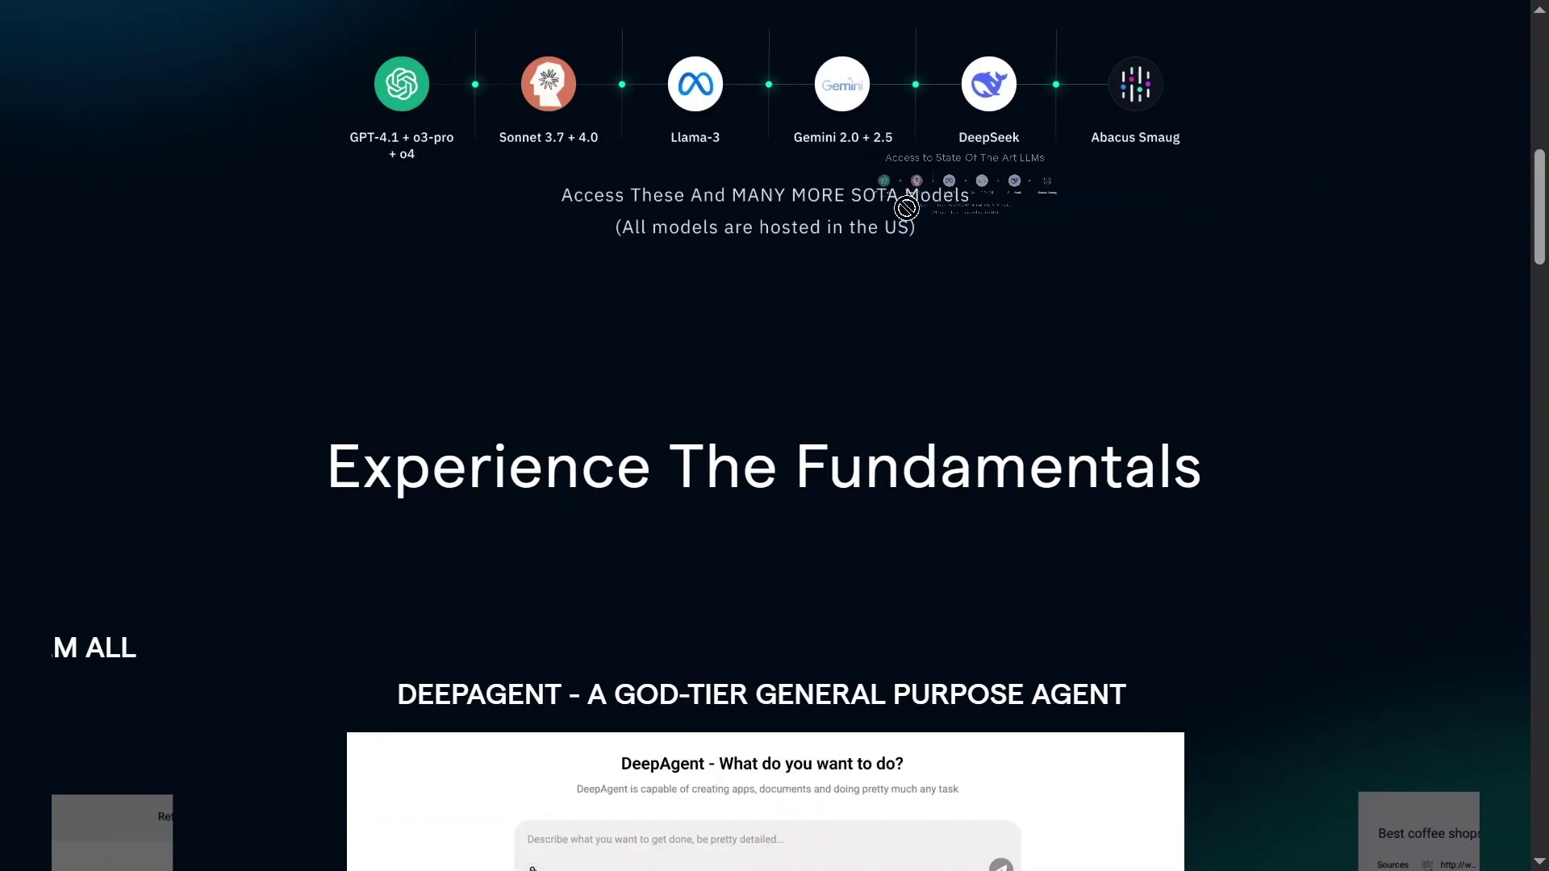
pyautogui.scroll(-1, 573, 435)
pyautogui.scroll(-2, 545, 442)
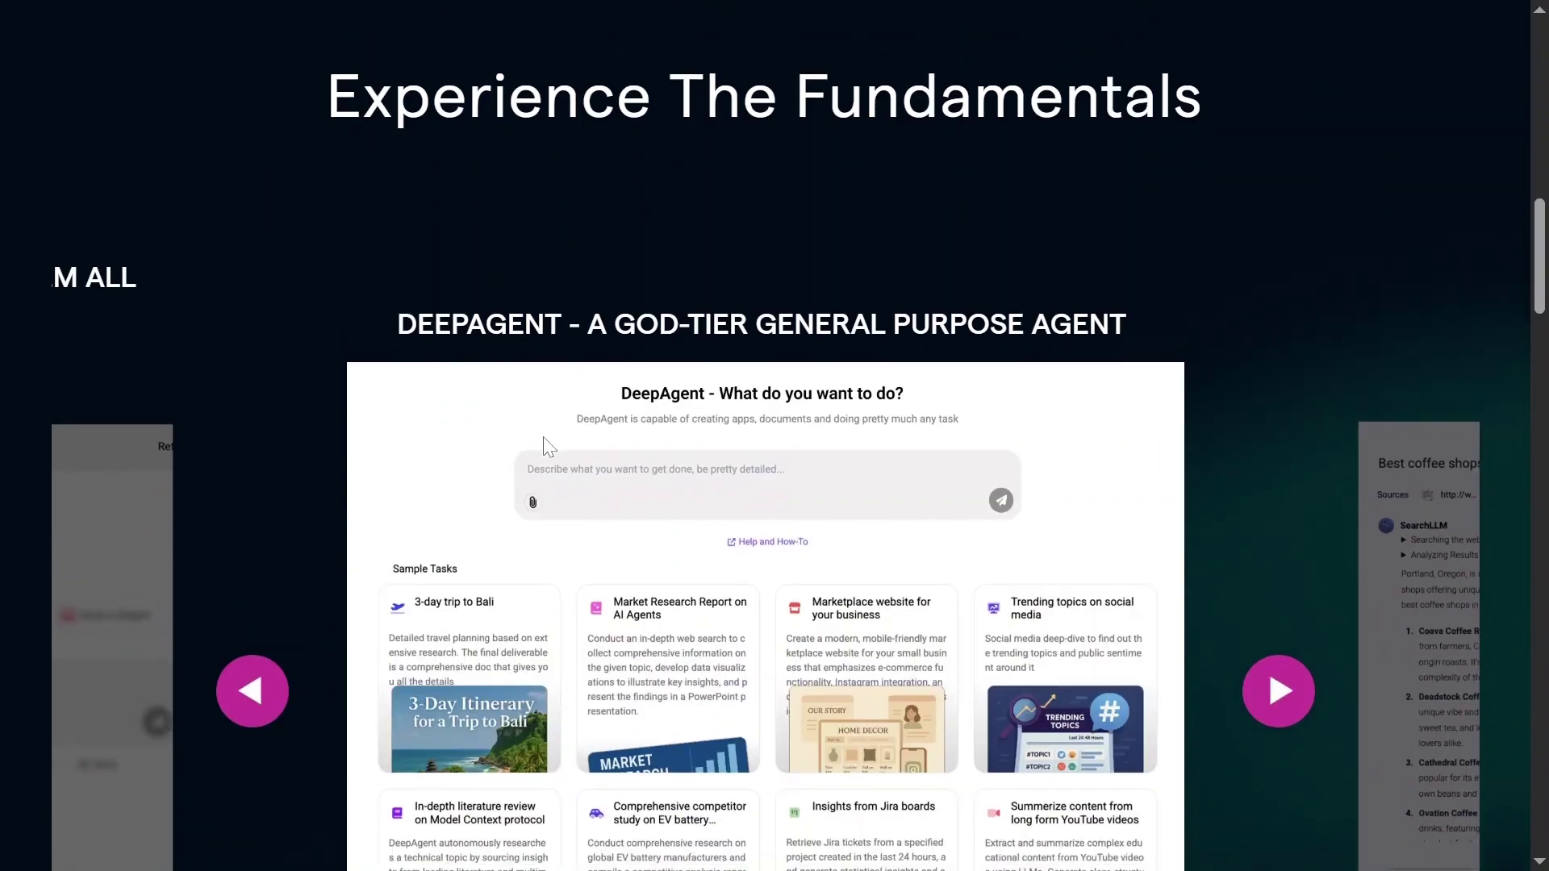
pyautogui.scroll(-1, 630, 324)
pyautogui.scroll(-2, 775, 303)
pyautogui.scroll(1, 823, 315)
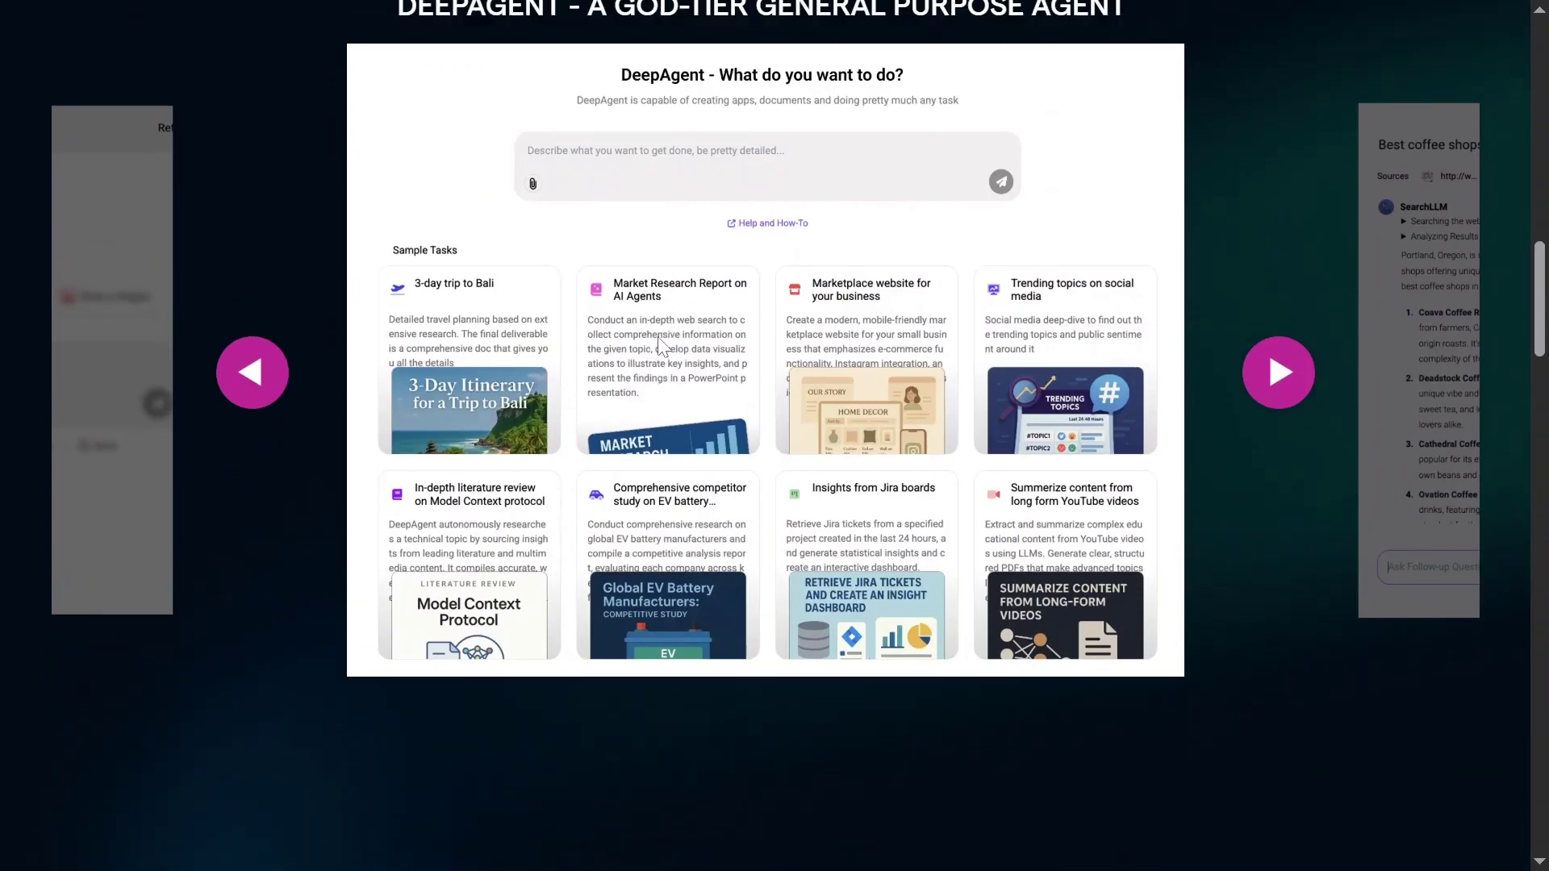
pyautogui.scroll(2, 871, 333)
pyautogui.scroll(-2, 934, 358)
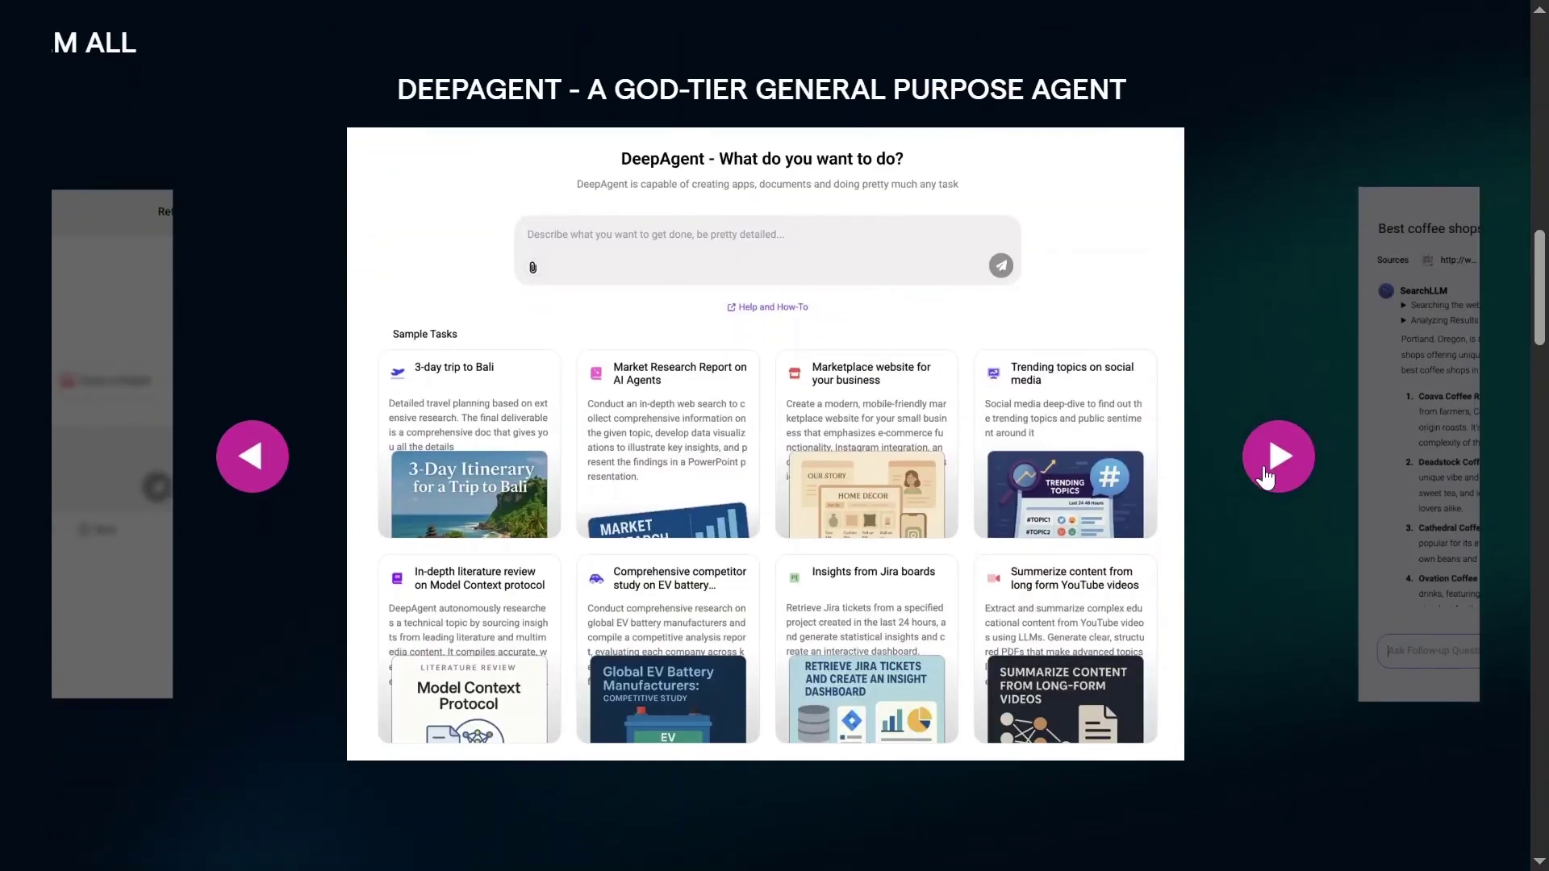